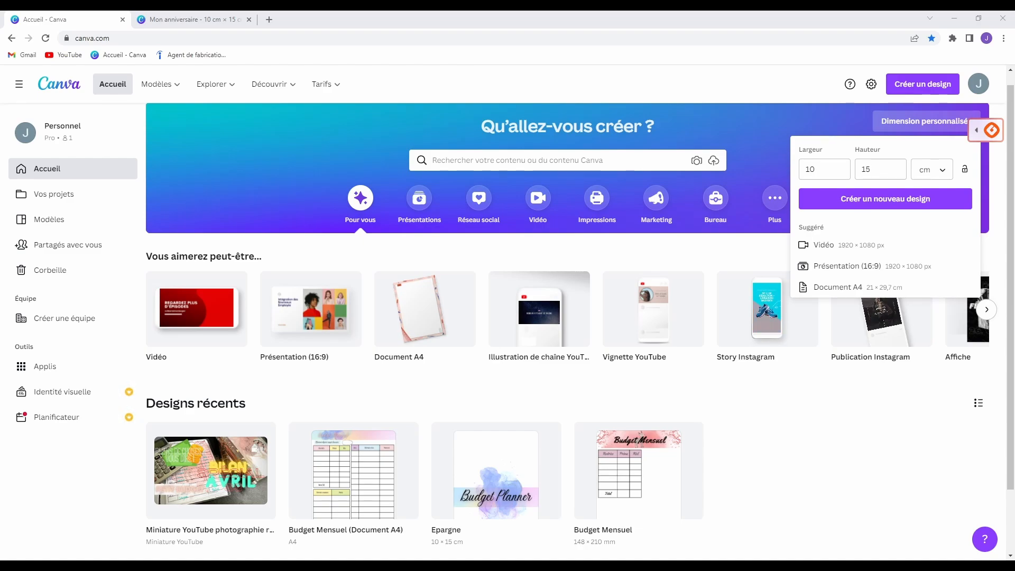
# Dismiss the Dimension personnalisée panel so the home page shows the recent designs.
pyautogui.click(775, 527)
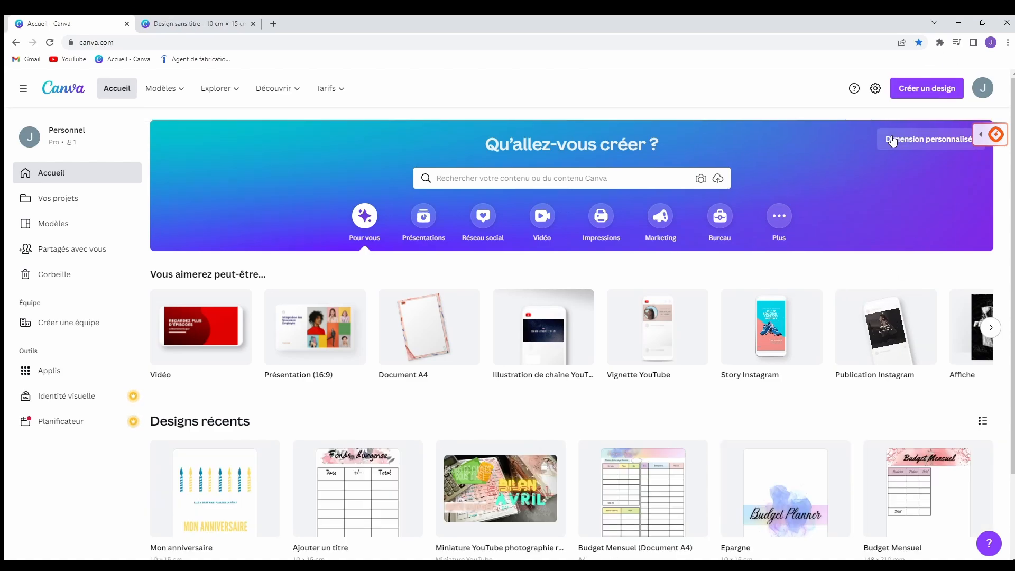
# Check the cm unit in custom size, then switch to the blank 10 × 15 cm design.
pyautogui.click(888, 136)
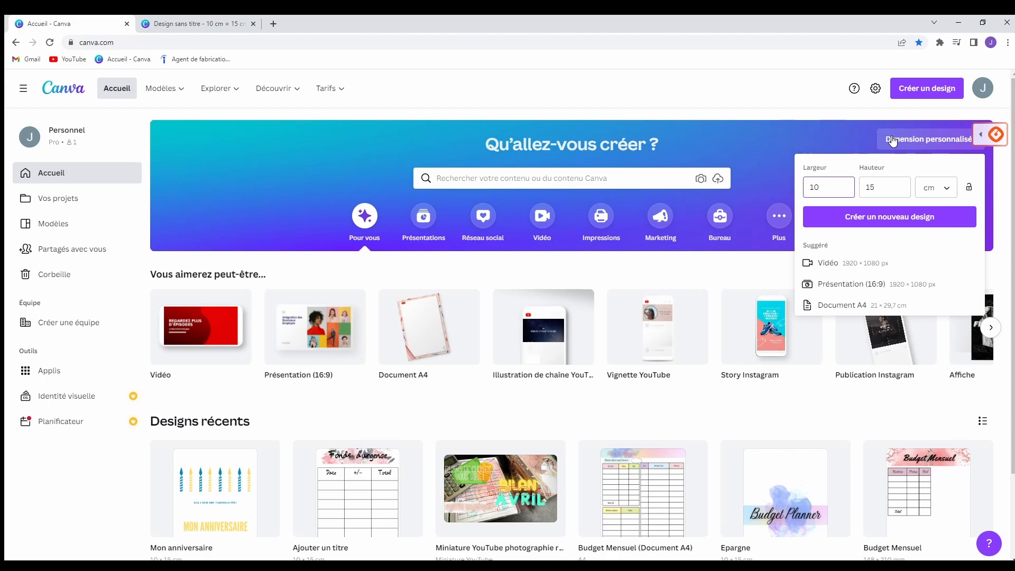
pyautogui.click(945, 188)
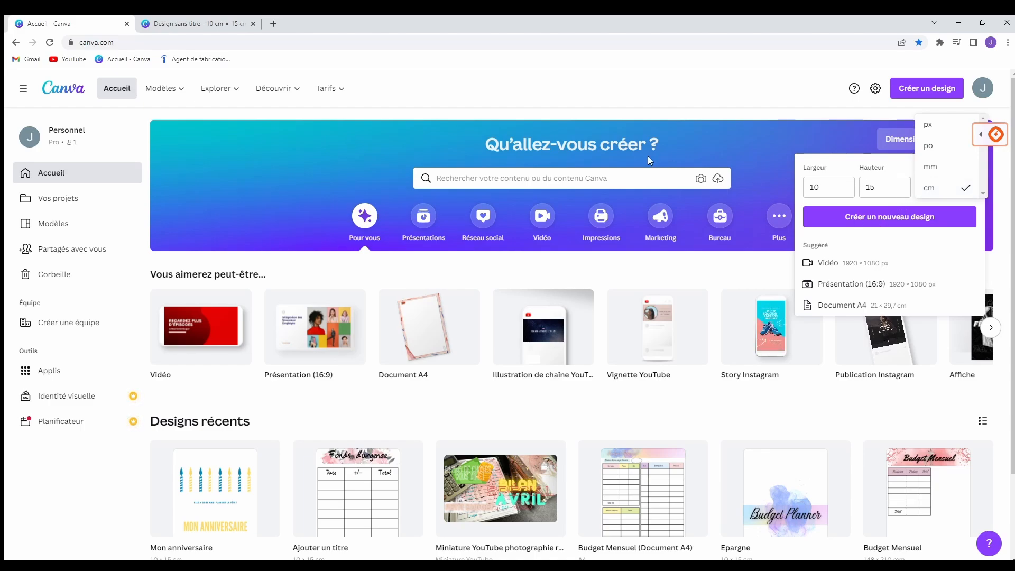
pyautogui.click(196, 23)
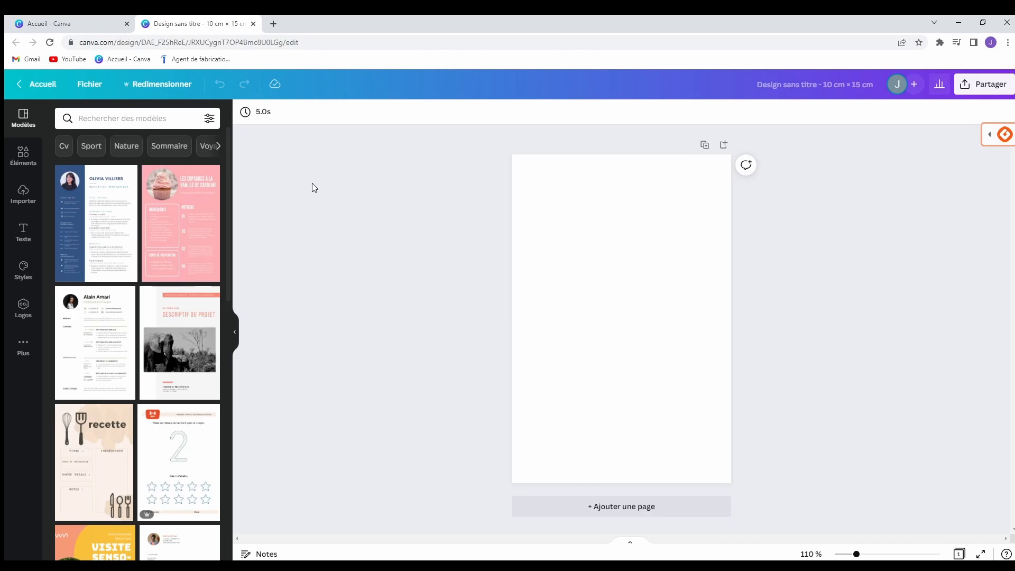
pyautogui.click(112, 23)
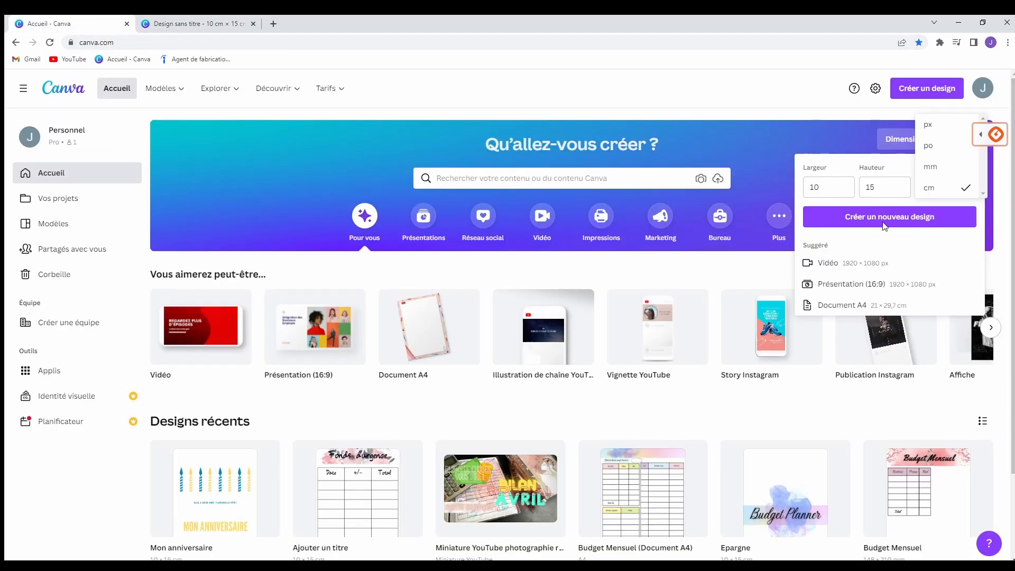
pyautogui.click(198, 24)
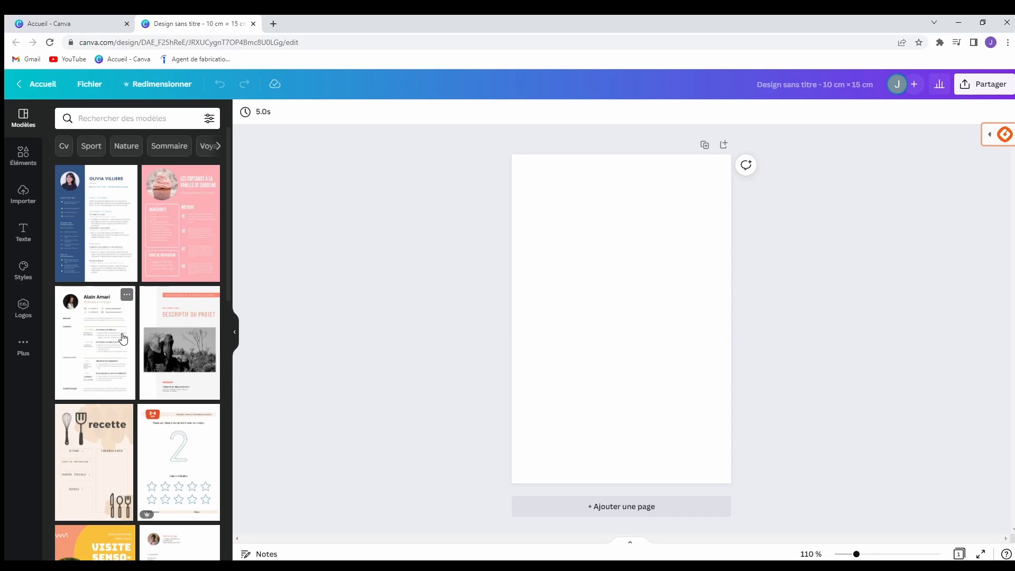
# Apply the CV template and replace its sample heading name with a new full name.
pyautogui.click(114, 228)
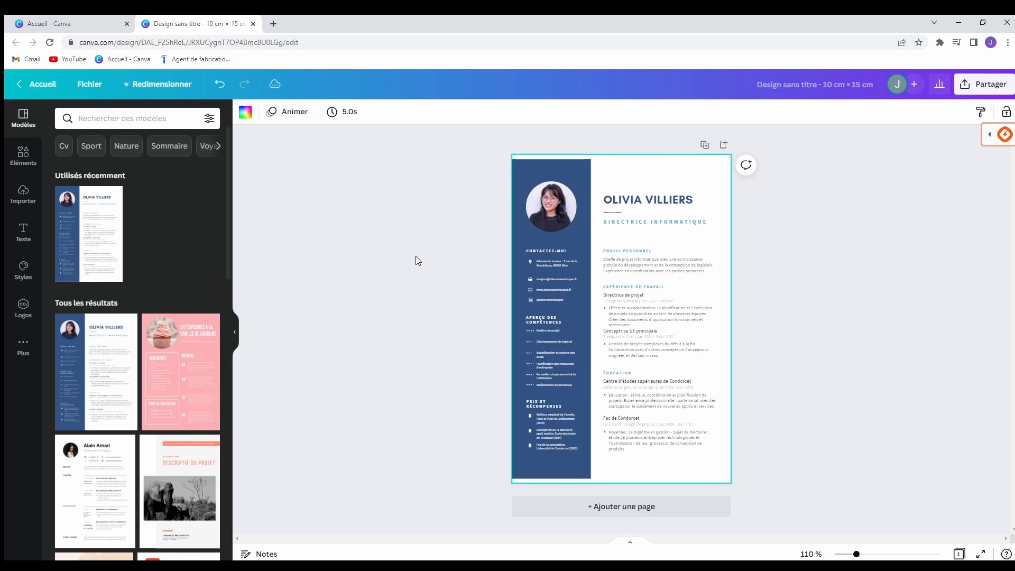
pyautogui.doubleClick(663, 205)
pyautogui.press('BackSpace')
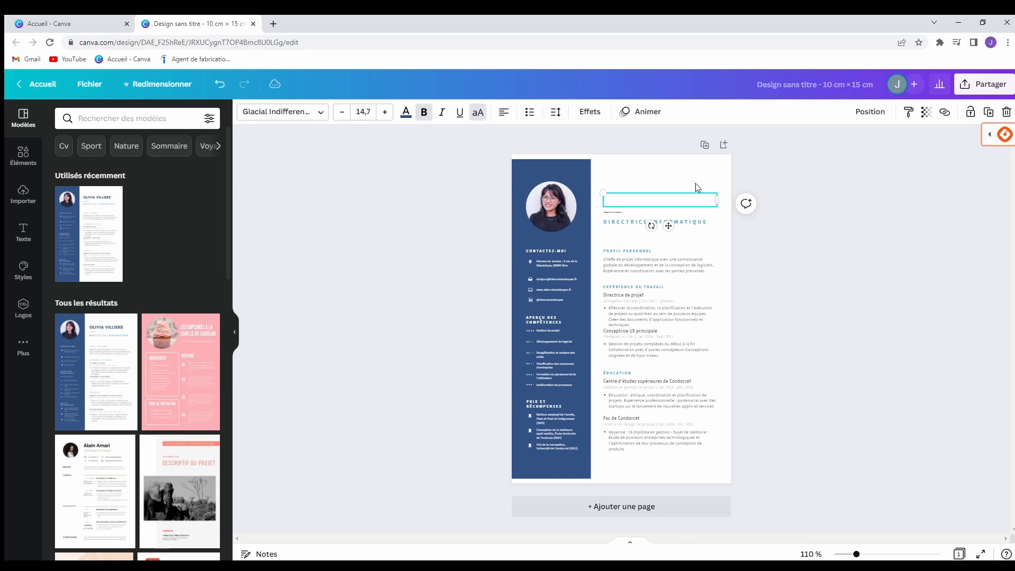
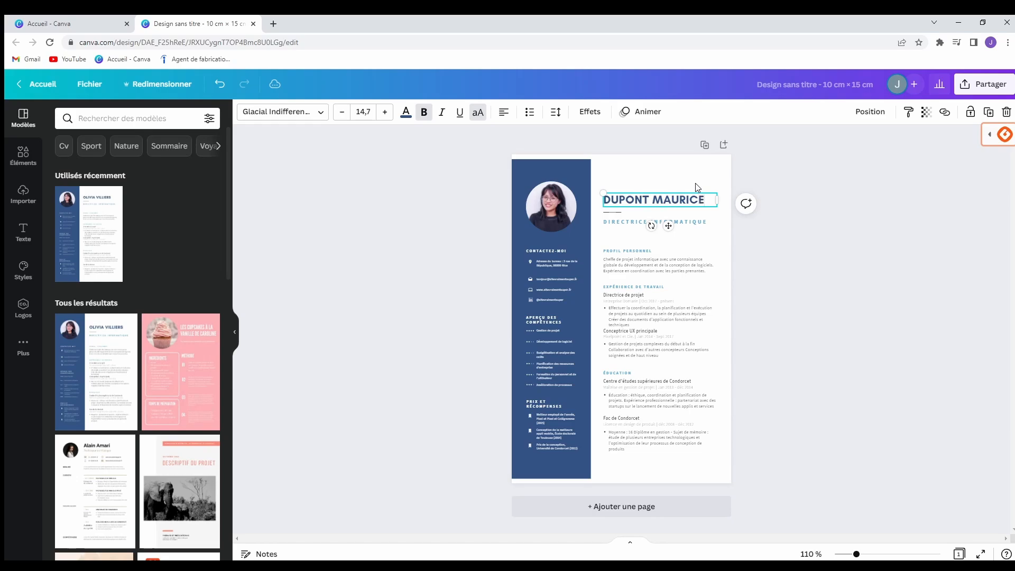
pyautogui.click(834, 201)
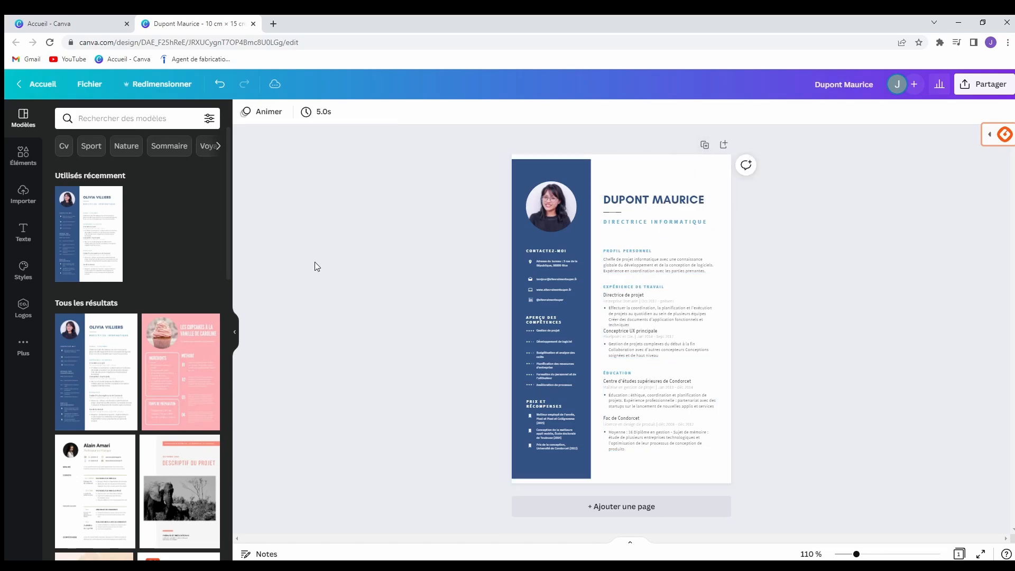
# Replace the current page with the pink balloon template from the Anniversaire category.
pyautogui.click(218, 146)
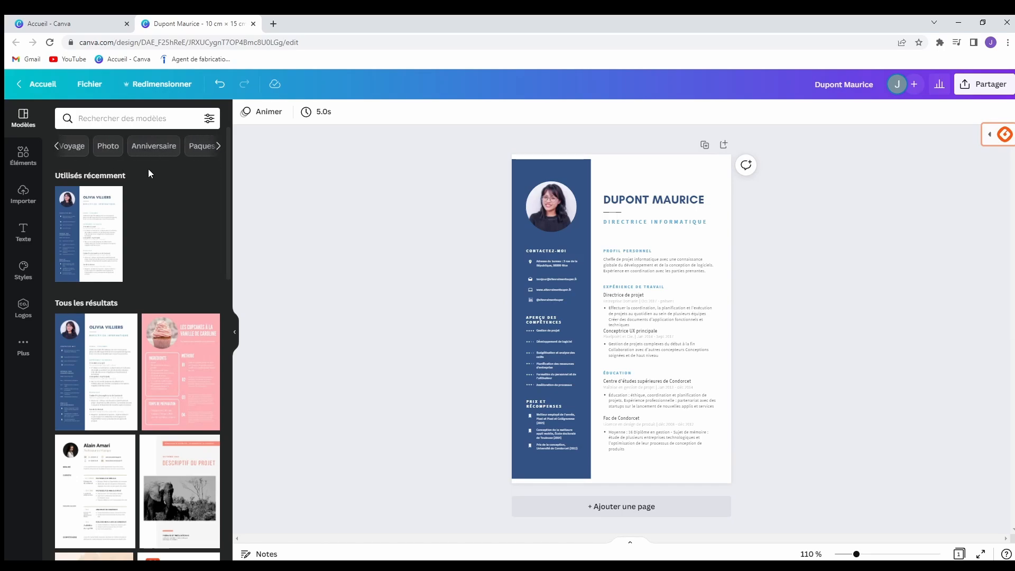
pyautogui.click(135, 147)
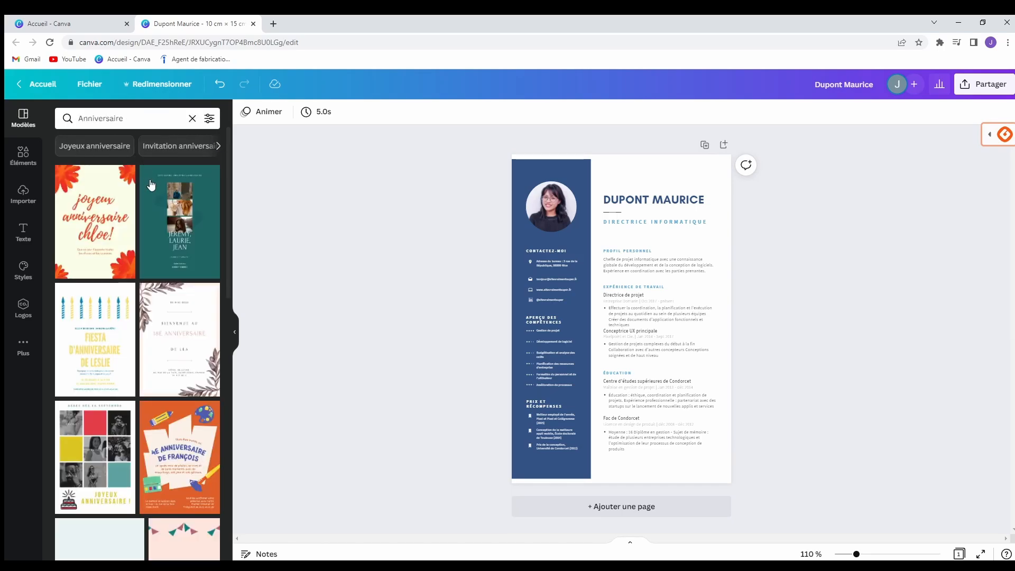
pyautogui.scroll(-3, 179, 225)
pyautogui.click(191, 424)
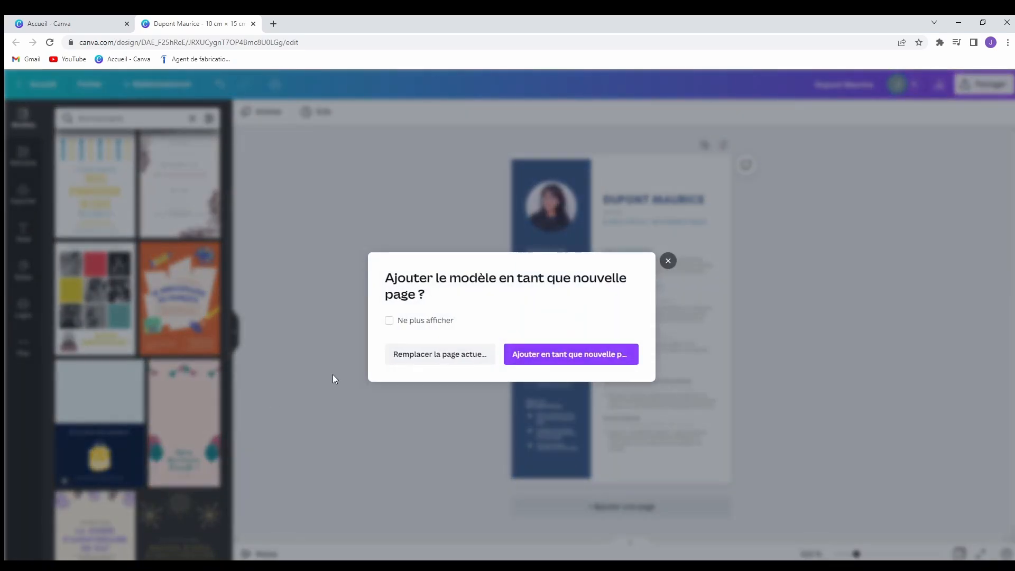
pyautogui.click(462, 353)
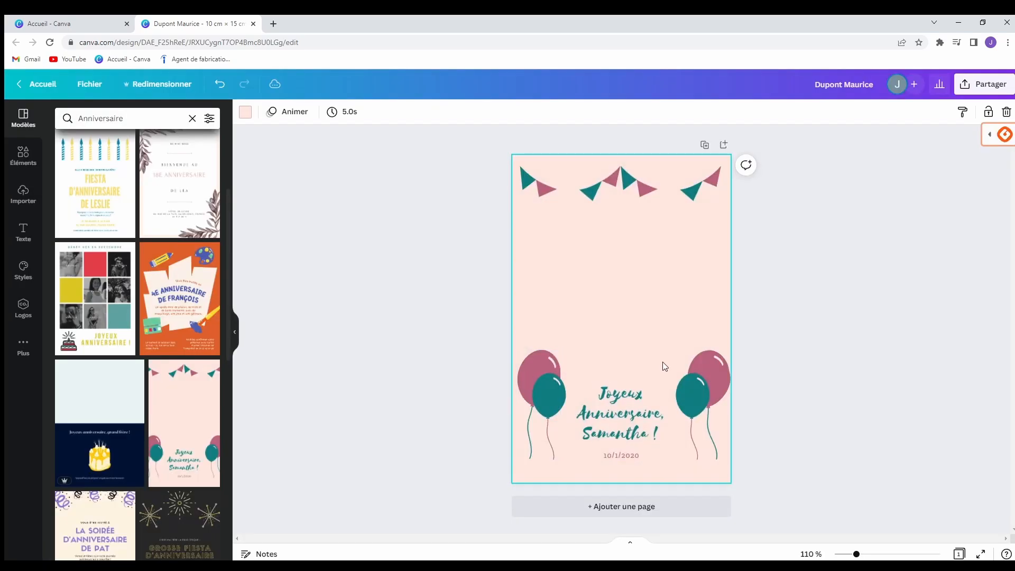
# Change the name in the 'Joyeux Anniversaire' greeting to a new first name.
pyautogui.click(640, 437)
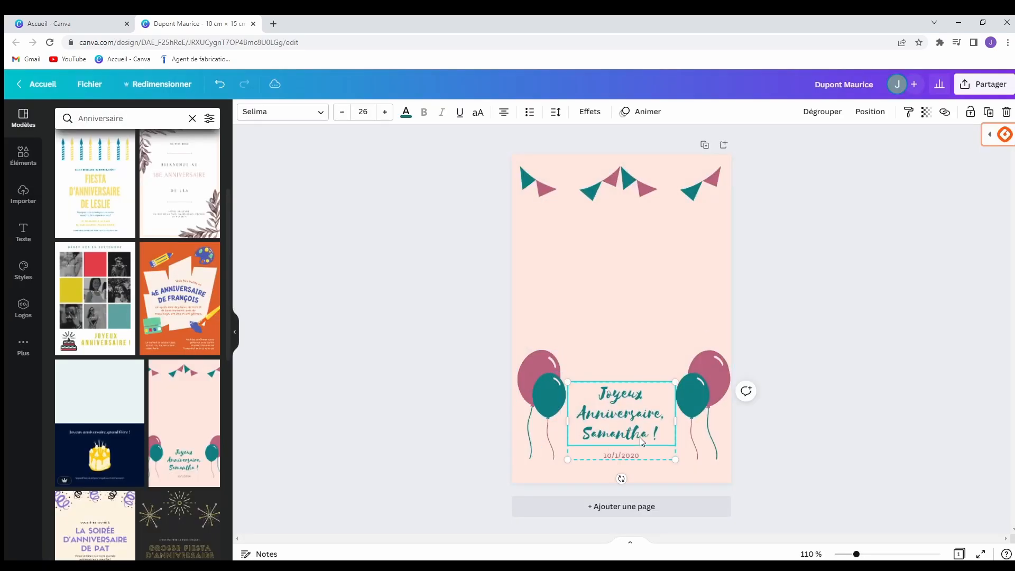
pyautogui.click(641, 437)
pyautogui.click(654, 438)
pyautogui.moveTo(650, 438); pyautogui.dragTo(587, 437)
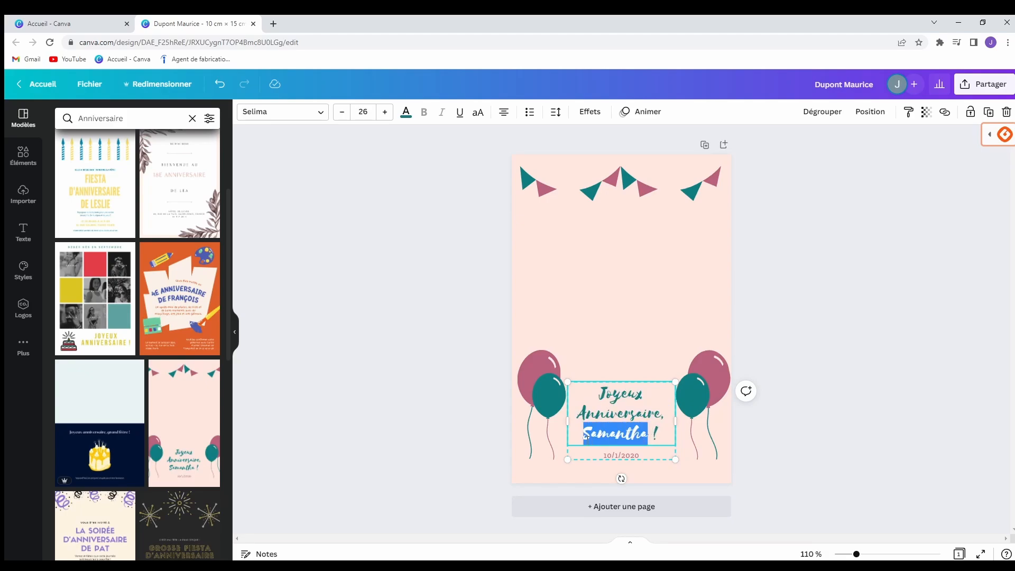
pyautogui.press('BackSpace')
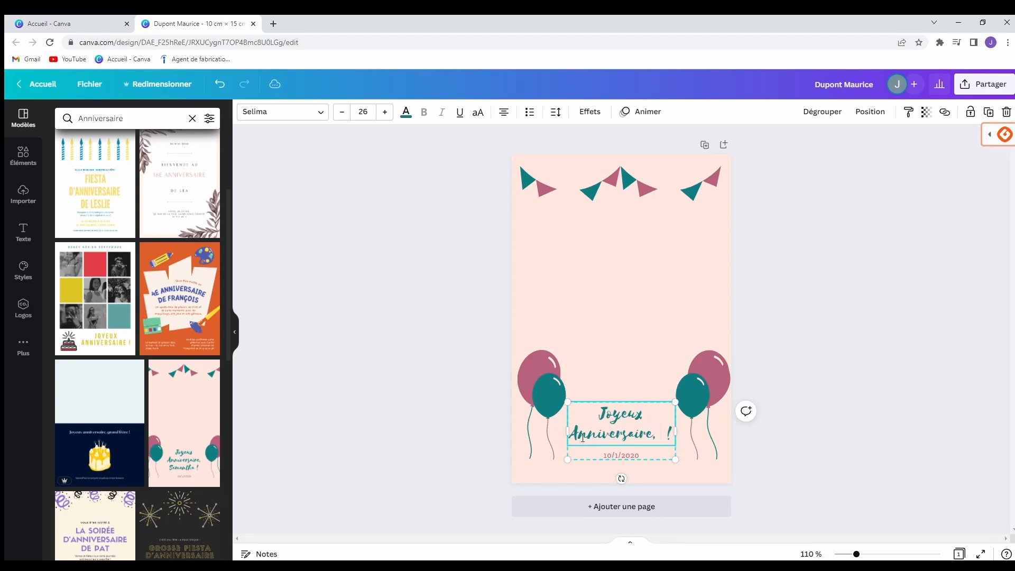
pyautogui.write('Julie')
pyautogui.click(817, 330)
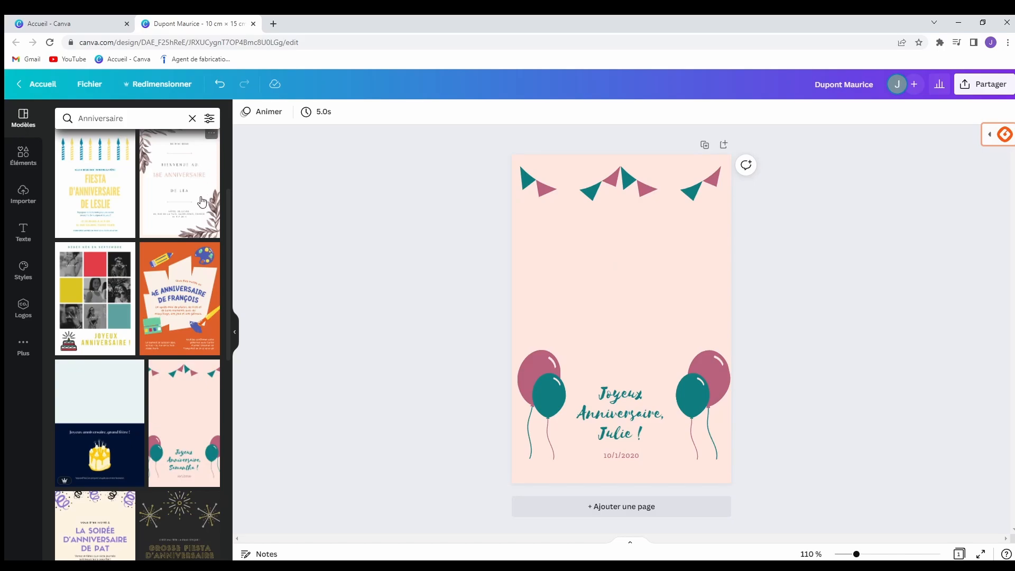
pyautogui.scroll(-5, 200, 205)
pyautogui.scroll(-5, 199, 205)
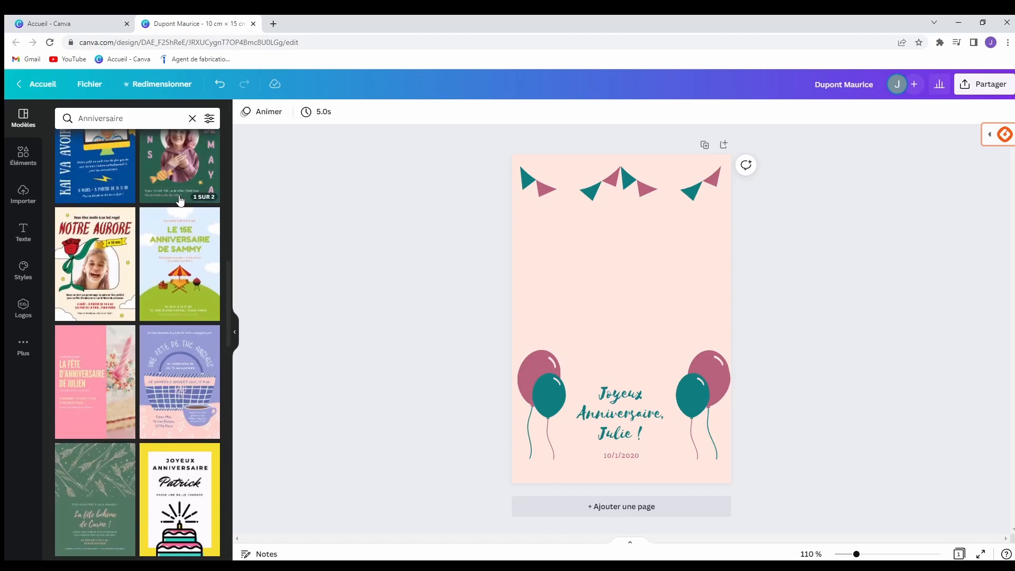
pyautogui.scroll(5, 180, 201)
# Add a second blank page to the design.
pyautogui.click(16, 156)
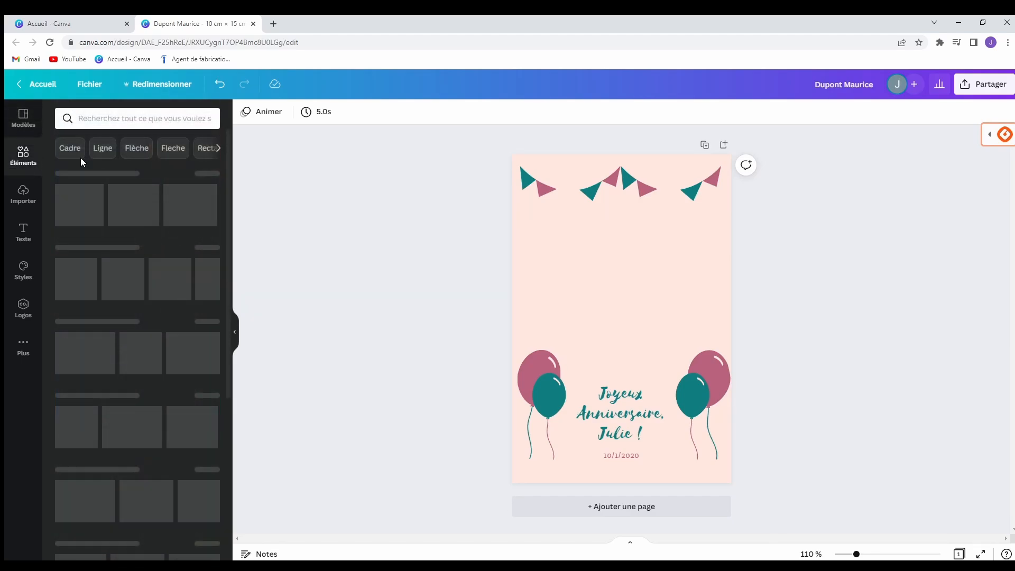
pyautogui.click(661, 500)
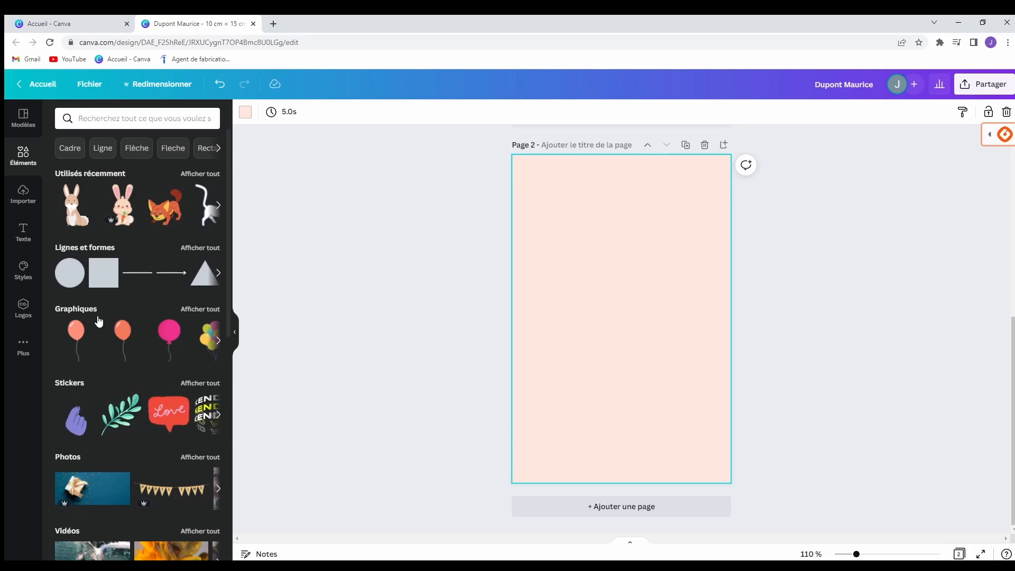
pyautogui.scroll(-5, 125, 339)
pyautogui.scroll(-4, 154, 352)
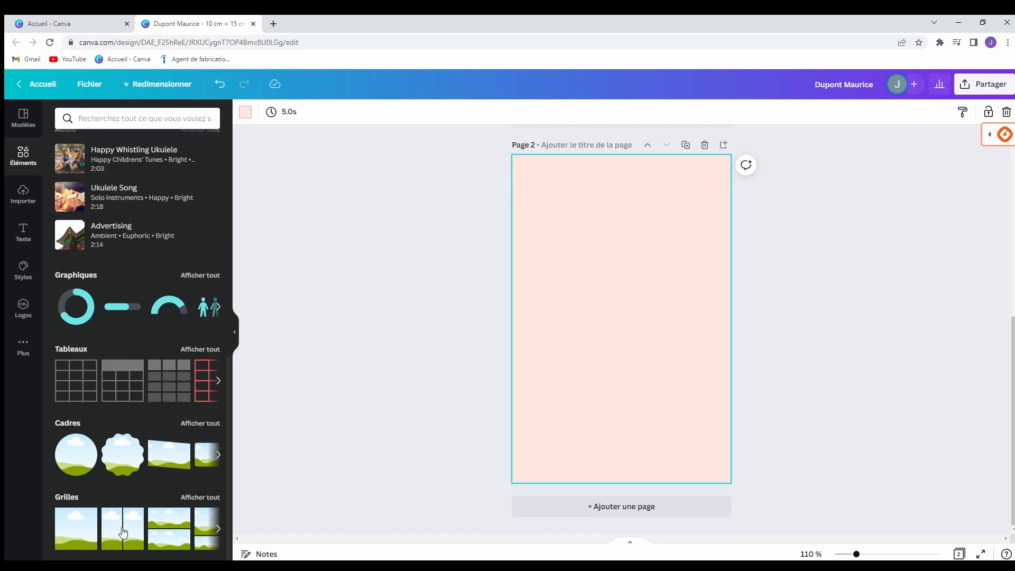
pyautogui.scroll(9, 158, 355)
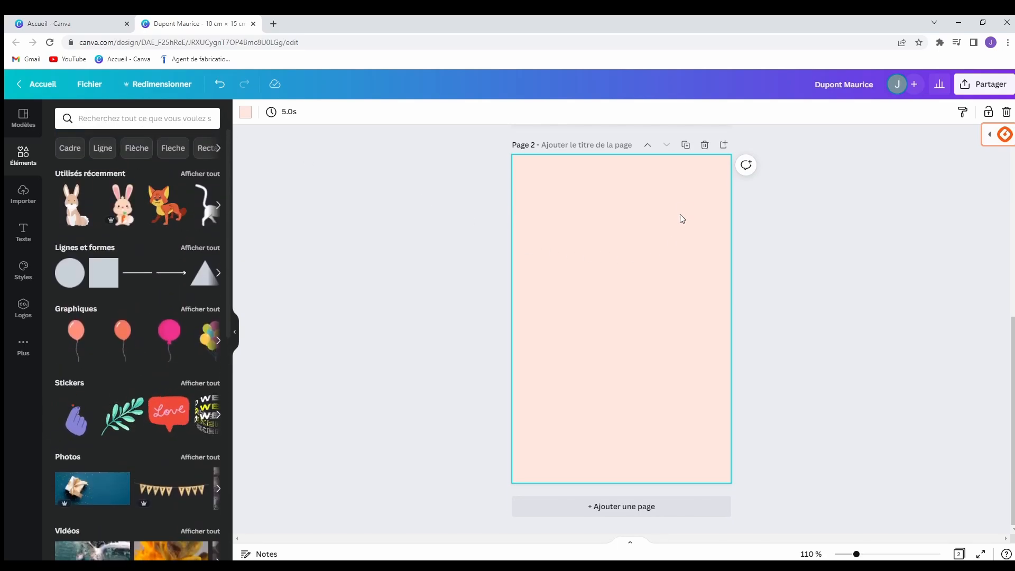
# Change page 2's pale pink background to white.
pyautogui.click(246, 112)
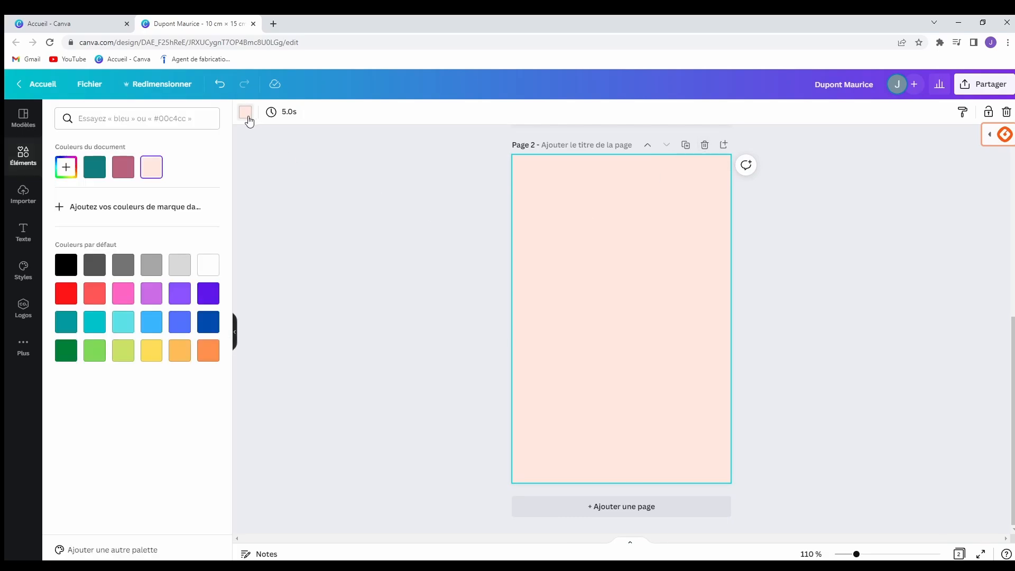
pyautogui.click(208, 265)
pyautogui.click(324, 252)
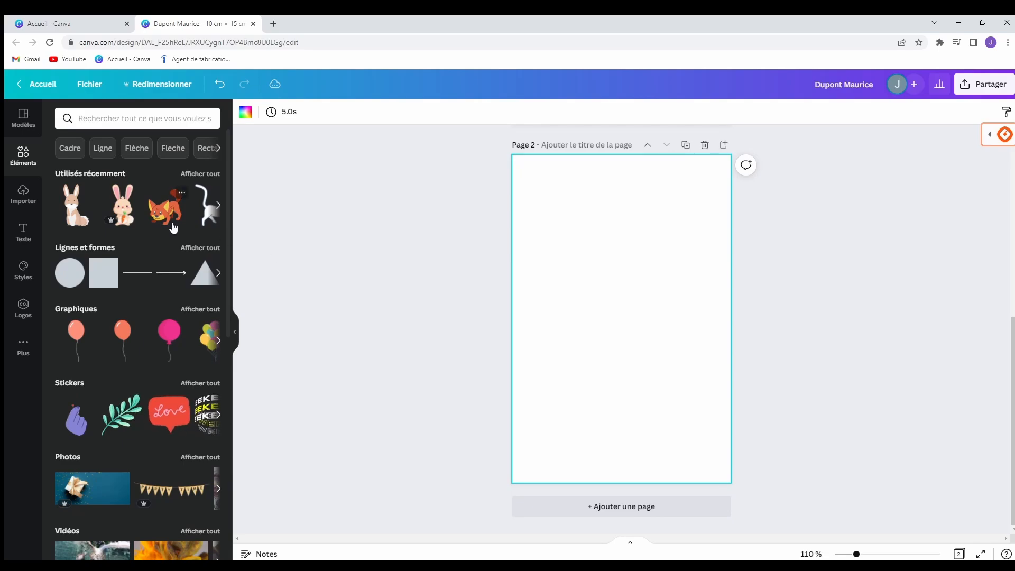
# Search the elements library for 'disney' and browse the results.
pyautogui.click(90, 120)
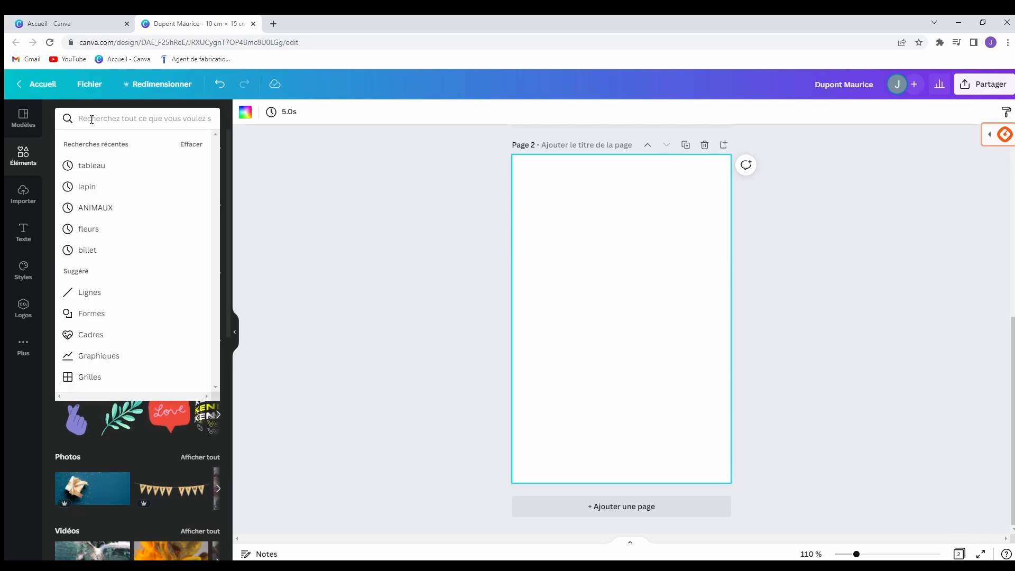
pyautogui.write('disney')
pyautogui.press('Return')
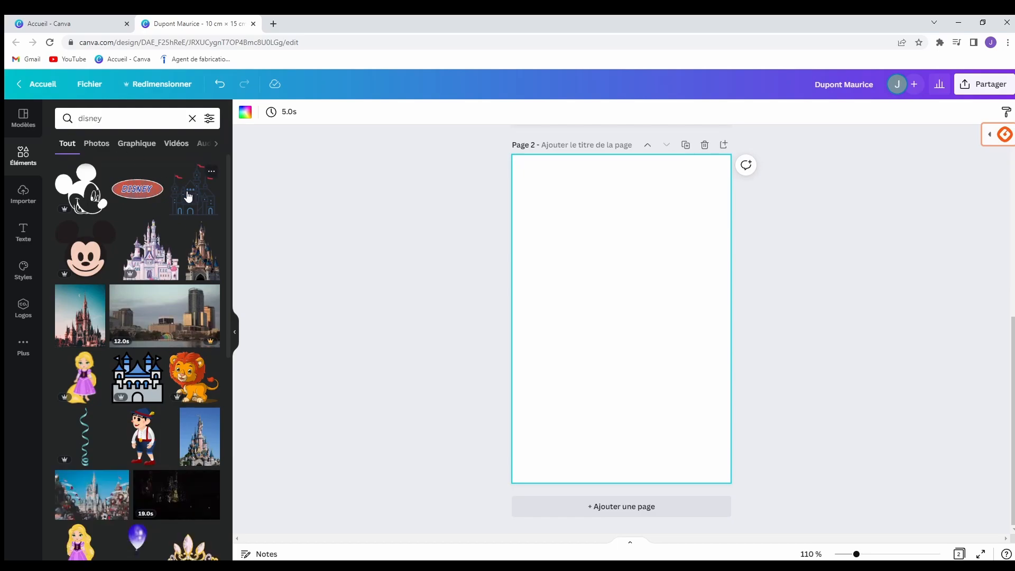
pyautogui.scroll(-5, 170, 259)
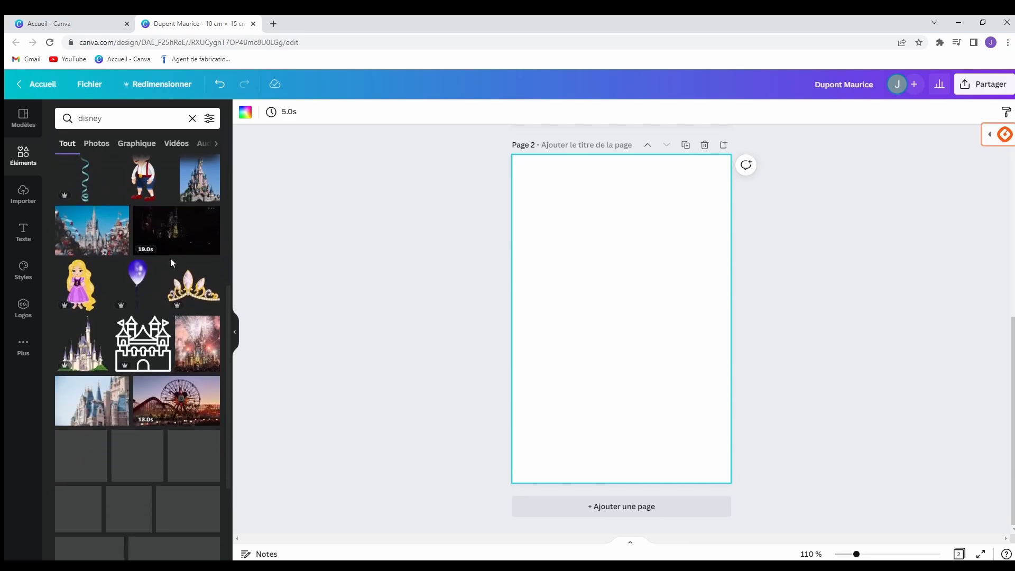
pyautogui.scroll(-3, 171, 262)
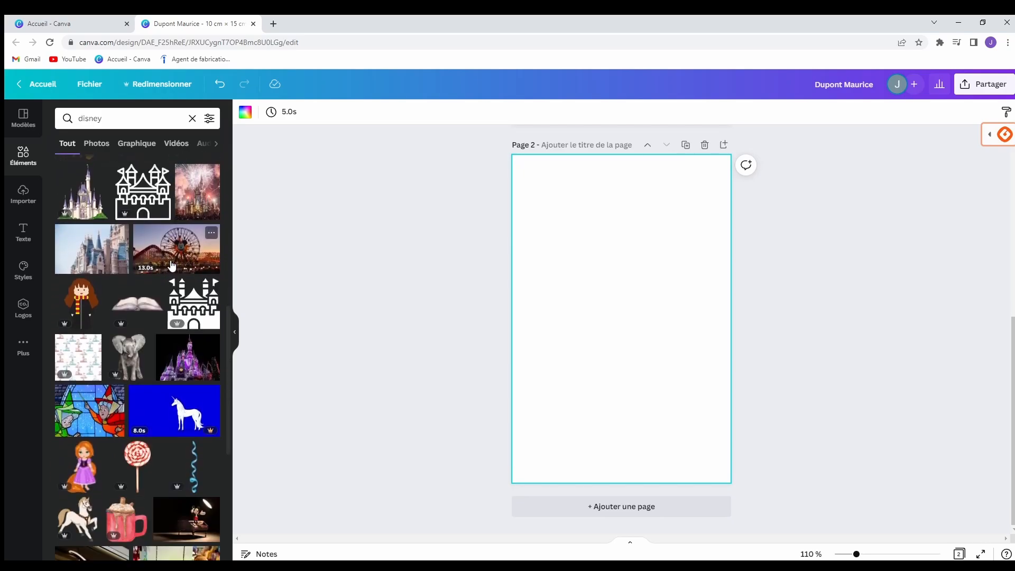
pyautogui.scroll(-4, 171, 265)
pyautogui.scroll(-3, 172, 270)
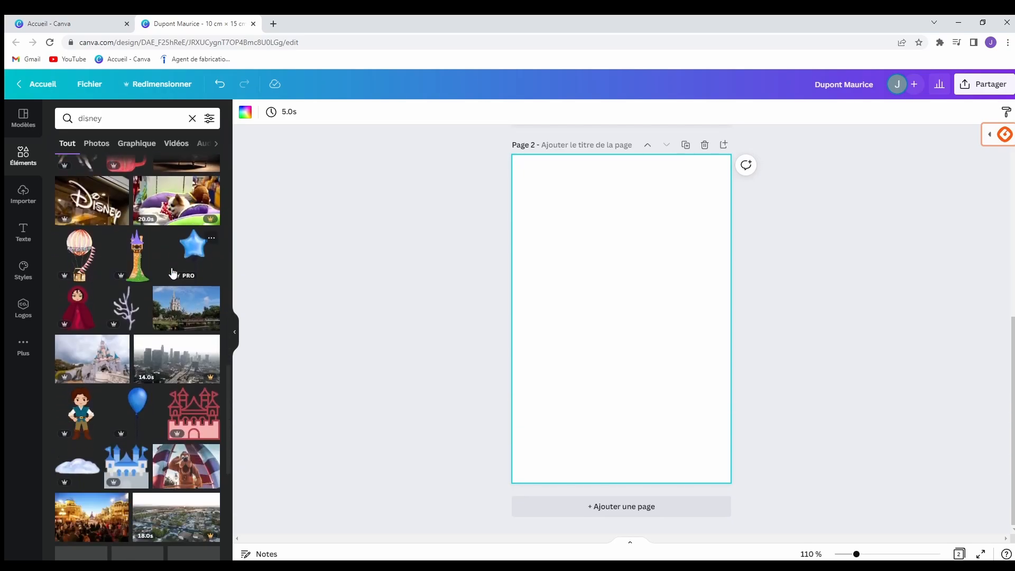
pyautogui.scroll(-2, 174, 280)
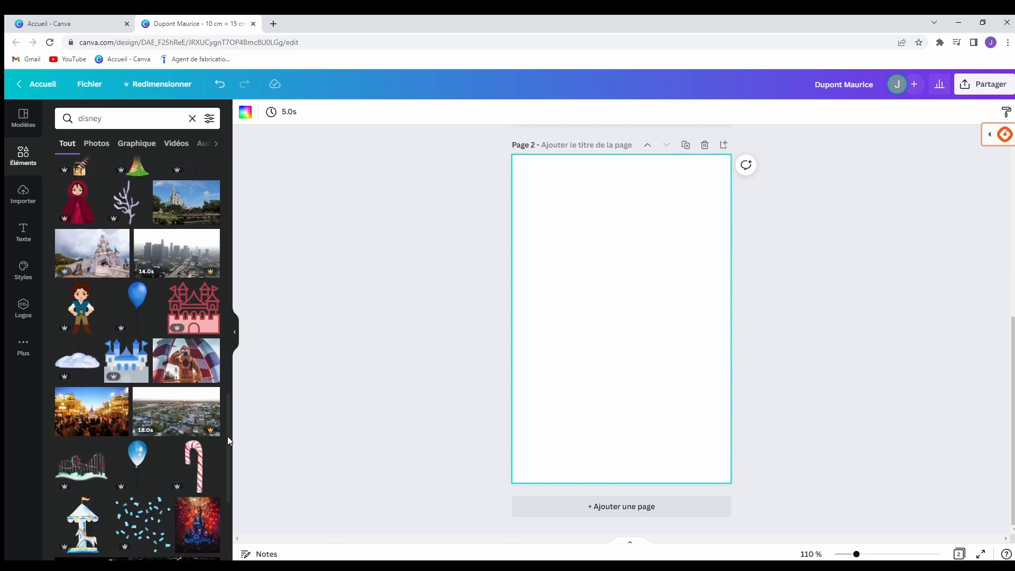
# Add the pink watercolour castle and move it to page 2's bottom-left.
pyautogui.moveTo(226, 442); pyautogui.dragTo(203, 179)
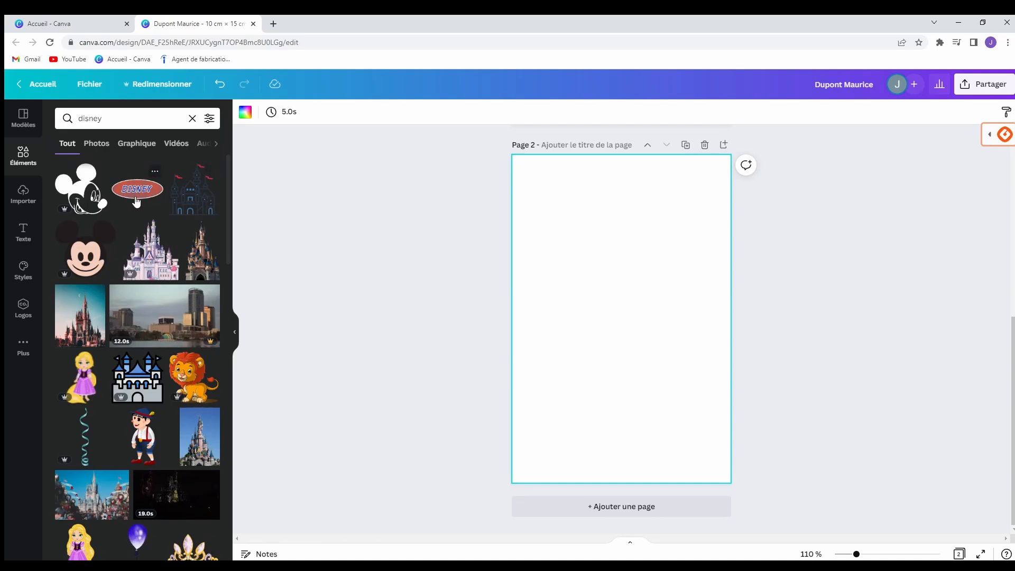
pyautogui.click(151, 249)
pyautogui.moveTo(638, 341); pyautogui.dragTo(609, 432)
pyautogui.click(454, 373)
# Add the red DISNEY oval logo and move it to page 2's top-right corner.
pyautogui.click(244, 227)
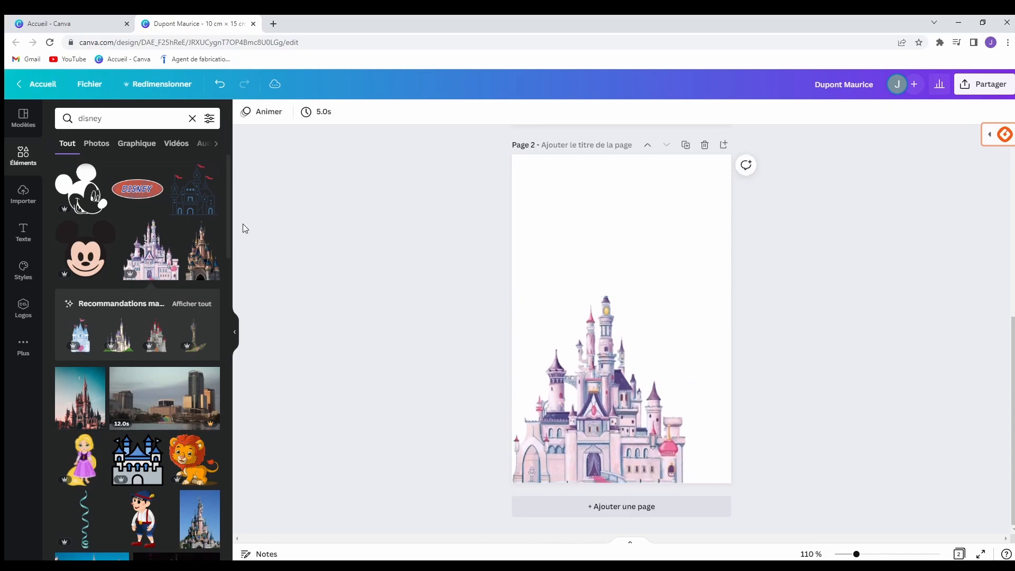
pyautogui.click(145, 195)
pyautogui.moveTo(615, 326); pyautogui.dragTo(672, 181)
pyautogui.click(593, 248)
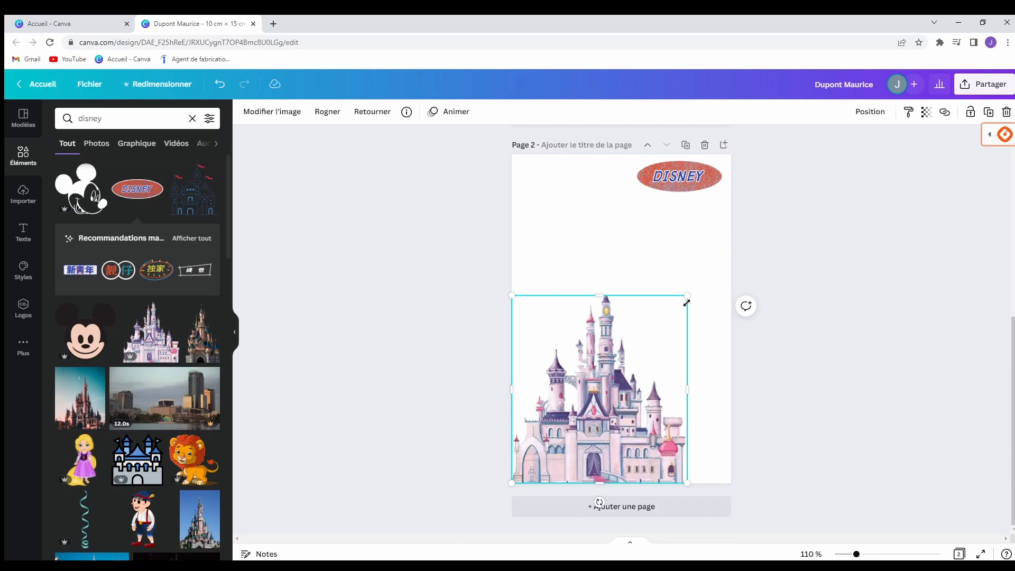
# Resize and stretch the drawn castle upward toward the top of the page.
pyautogui.moveTo(687, 296); pyautogui.dragTo(661, 317)
pyautogui.rightClick(666, 306)
pyautogui.click(580, 295)
pyautogui.click(589, 408)
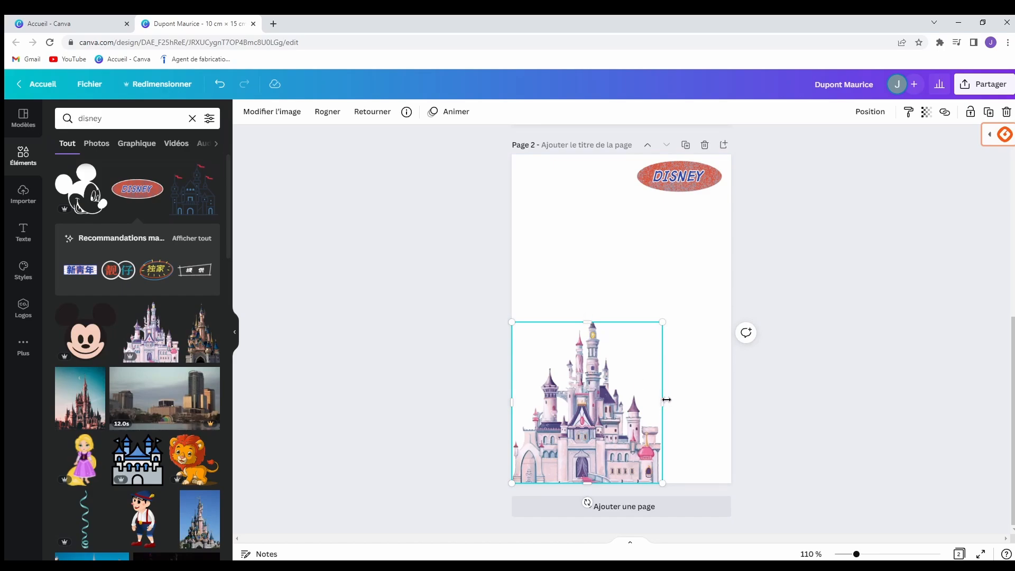
pyautogui.moveTo(593, 330)
pyautogui.mouseDown()
pyautogui.moveTo(582, 175)
pyautogui.moveTo(586, 347)
pyautogui.moveTo(587, 302)
pyautogui.moveTo(588, 314)
pyautogui.mouseUp()
pyautogui.moveTo(663, 314)
pyautogui.mouseDown()
pyautogui.moveTo(683, 302)
pyautogui.moveTo(670, 307)
pyautogui.mouseUp()
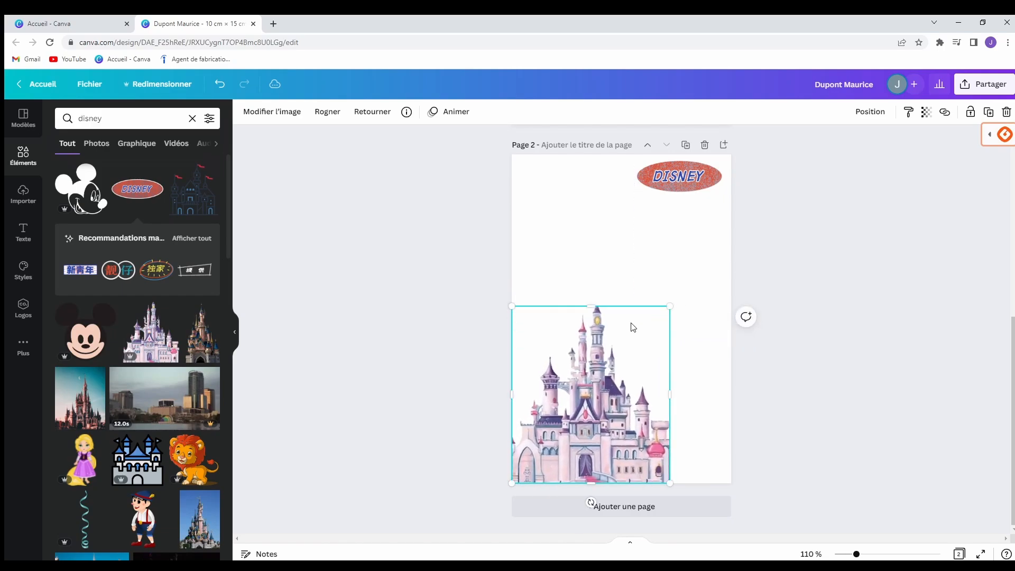
pyautogui.click(397, 341)
# Swap the drawn castle for the photo castle and move the DISNEY logo top-left.
pyautogui.click(609, 384)
pyautogui.press('Delete')
pyautogui.click(203, 333)
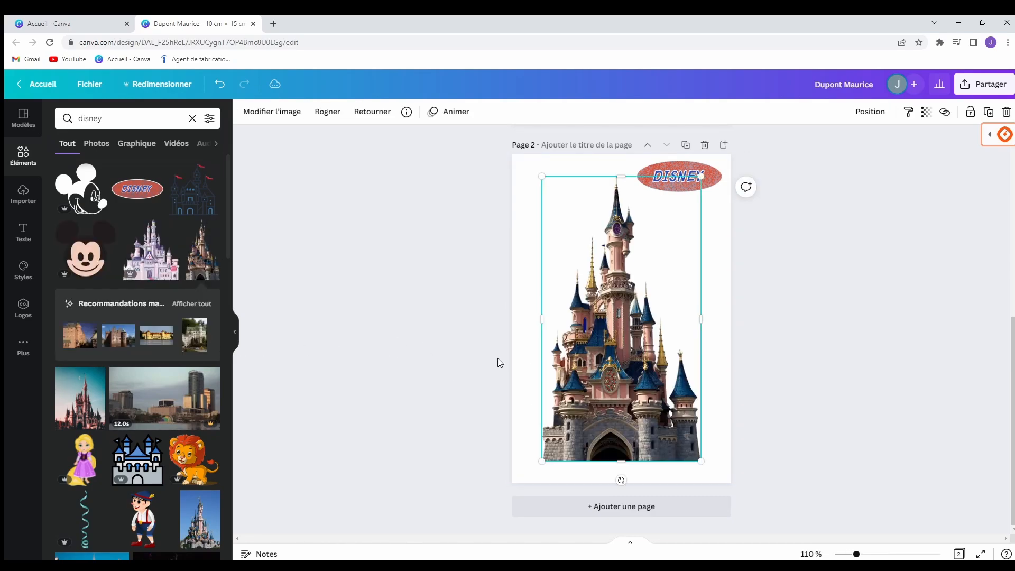
pyautogui.moveTo(615, 369); pyautogui.dragTo(619, 391)
pyautogui.click(468, 250)
pyautogui.moveTo(677, 176); pyautogui.dragTo(572, 179)
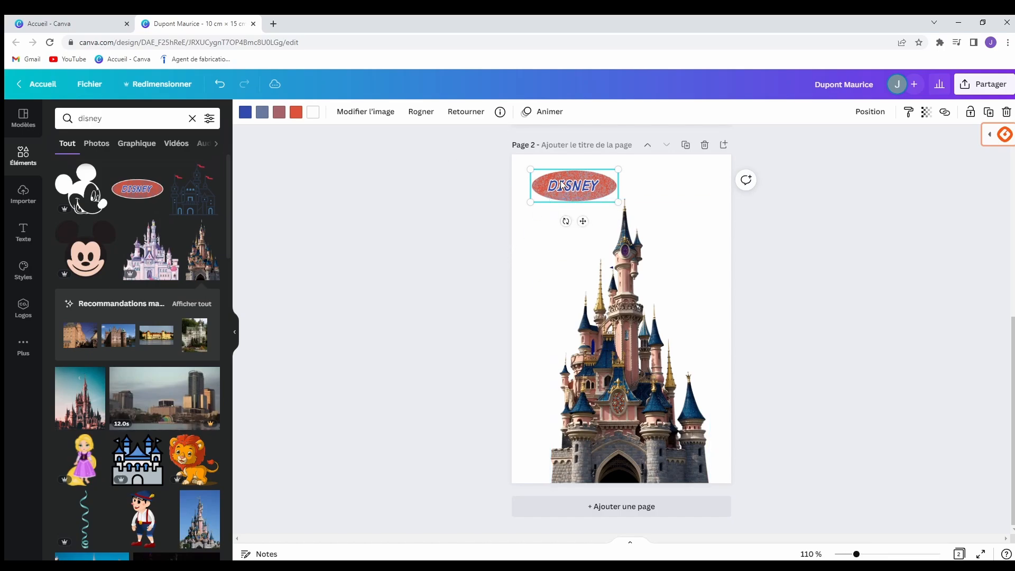
# Apply 'Mettre au premier plan' to the DISNEY logo and centre it over the castle's middle.
pyautogui.rightClick(577, 190)
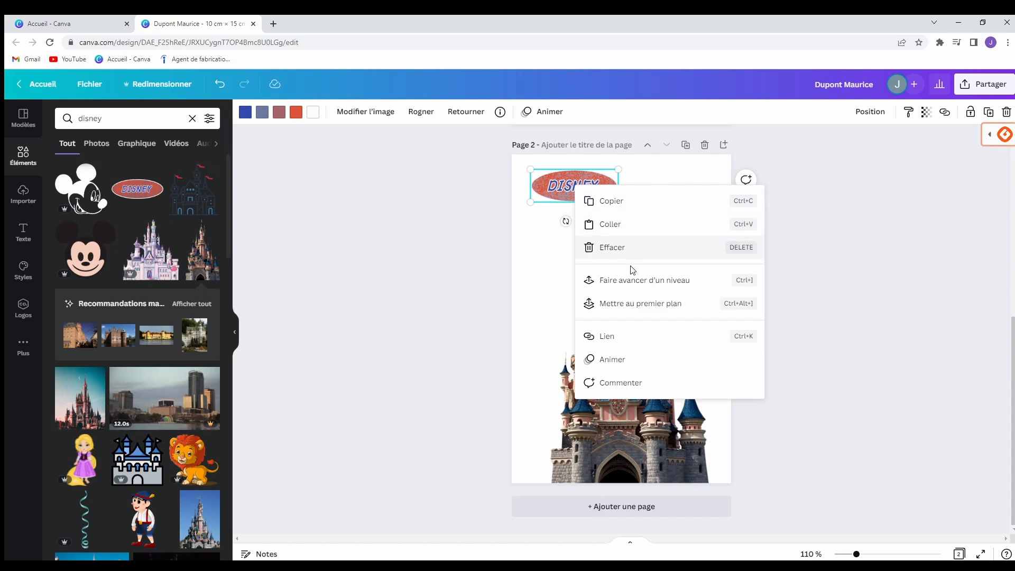
pyautogui.click(637, 305)
pyautogui.moveTo(580, 184); pyautogui.dragTo(722, 280)
pyautogui.moveTo(643, 316)
pyautogui.mouseDown()
pyautogui.moveTo(641, 337)
pyautogui.moveTo(642, 322)
pyautogui.mouseUp()
pyautogui.click(667, 227)
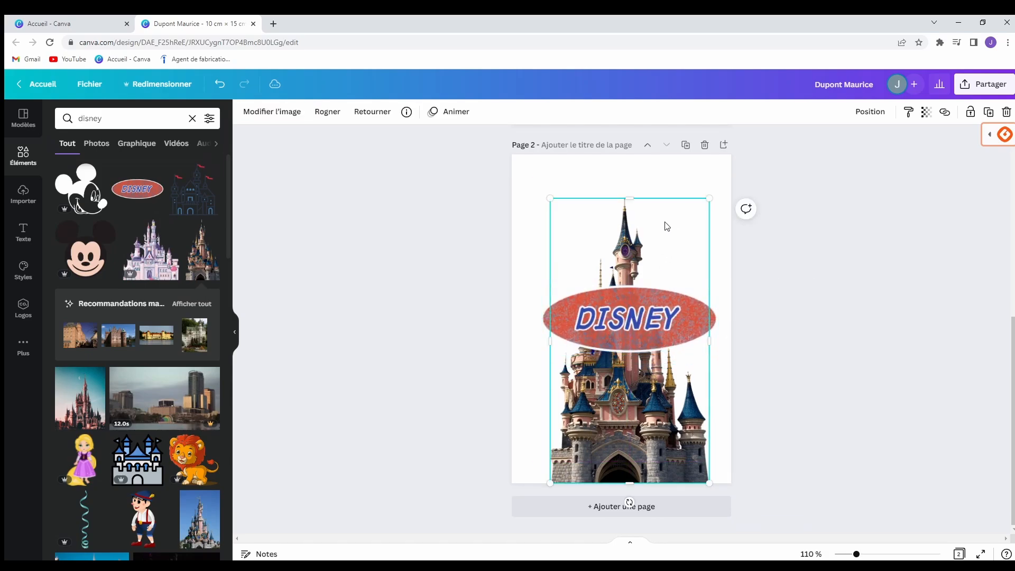
pyautogui.click(523, 187)
pyautogui.click(616, 324)
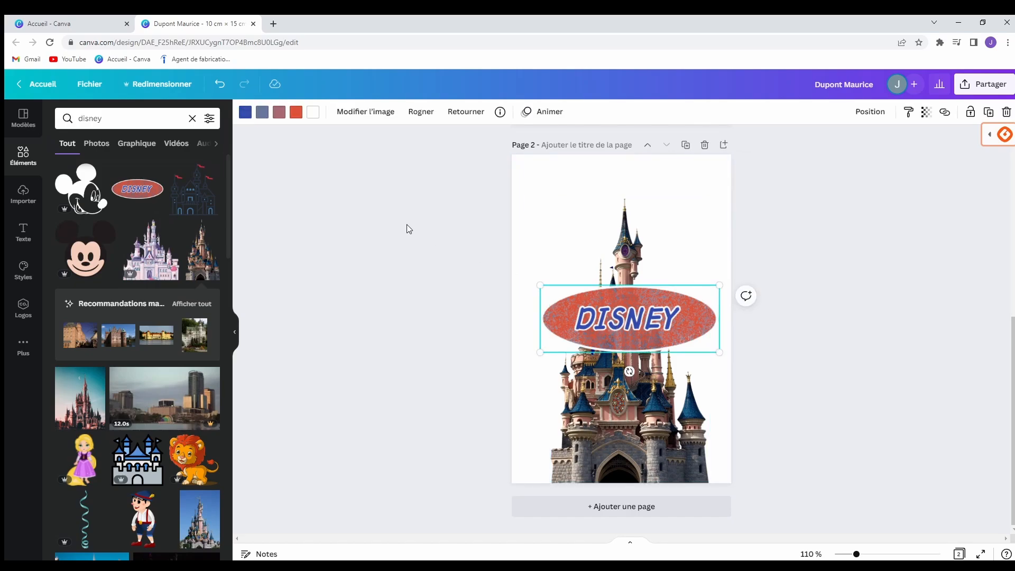
# Recolour the DISNEY logo with pink lettering and a light blue and blue oval.
pyautogui.click(246, 112)
pyautogui.click(123, 196)
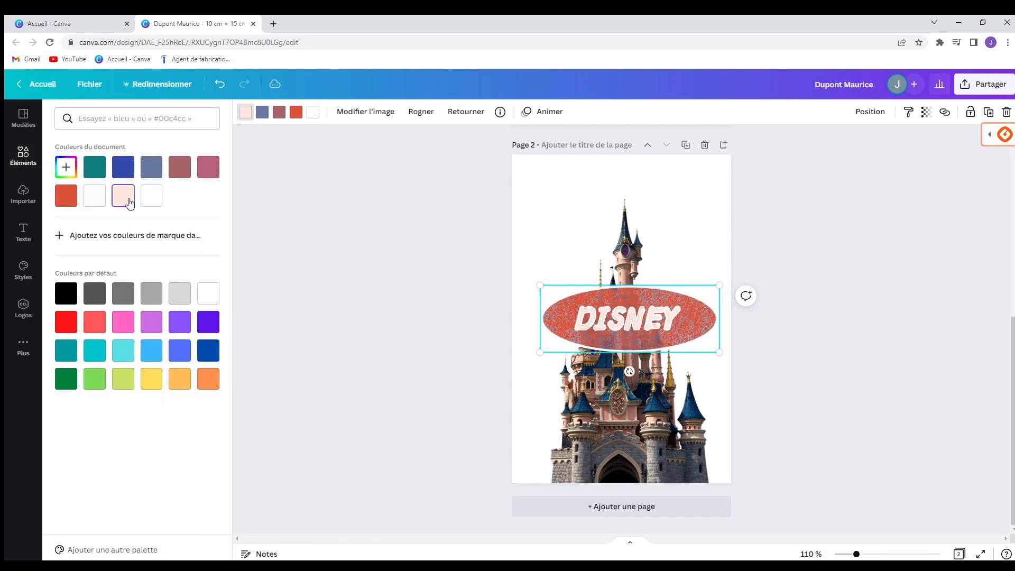
pyautogui.click(295, 115)
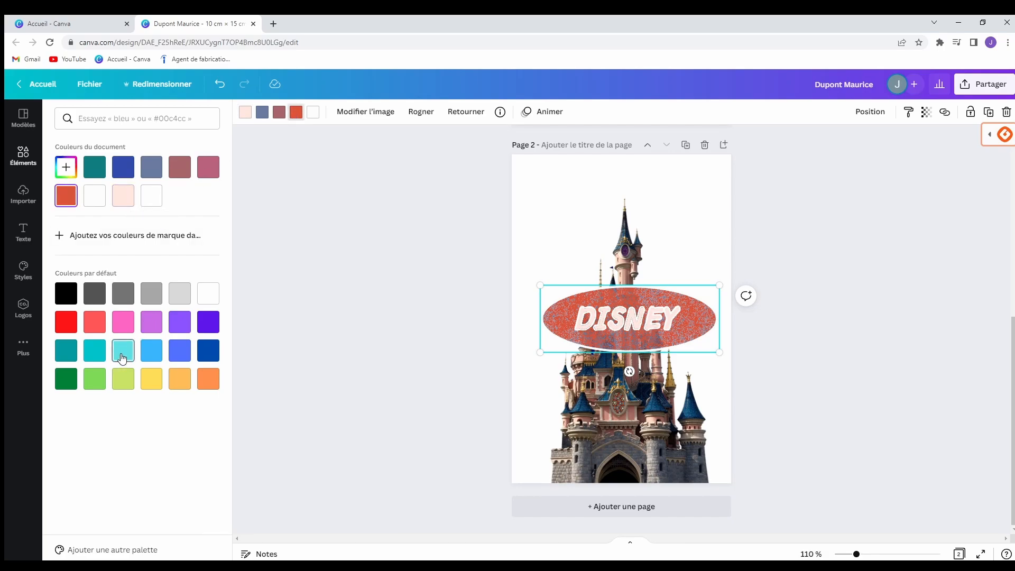
pyautogui.click(180, 350)
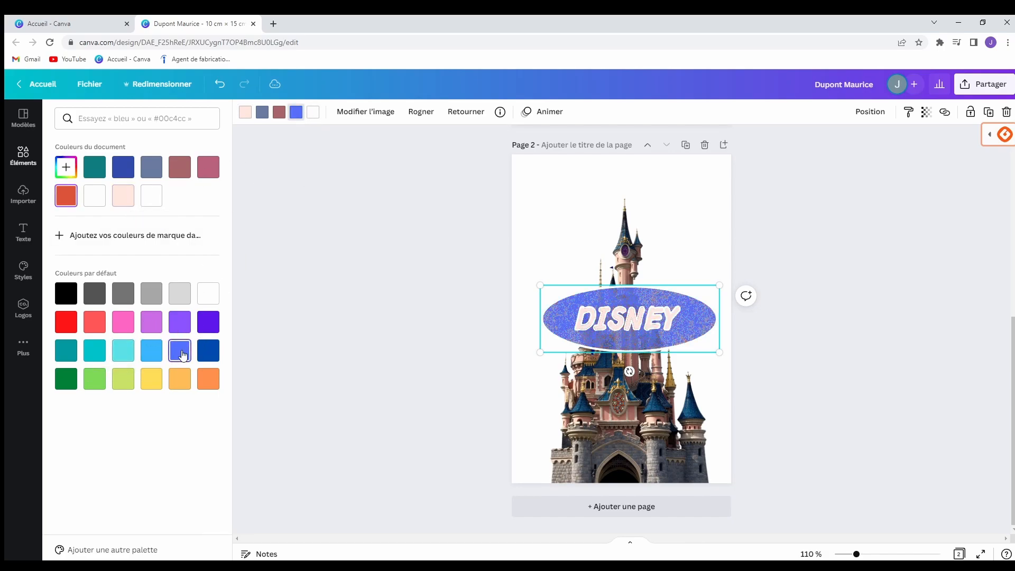
pyautogui.click(157, 352)
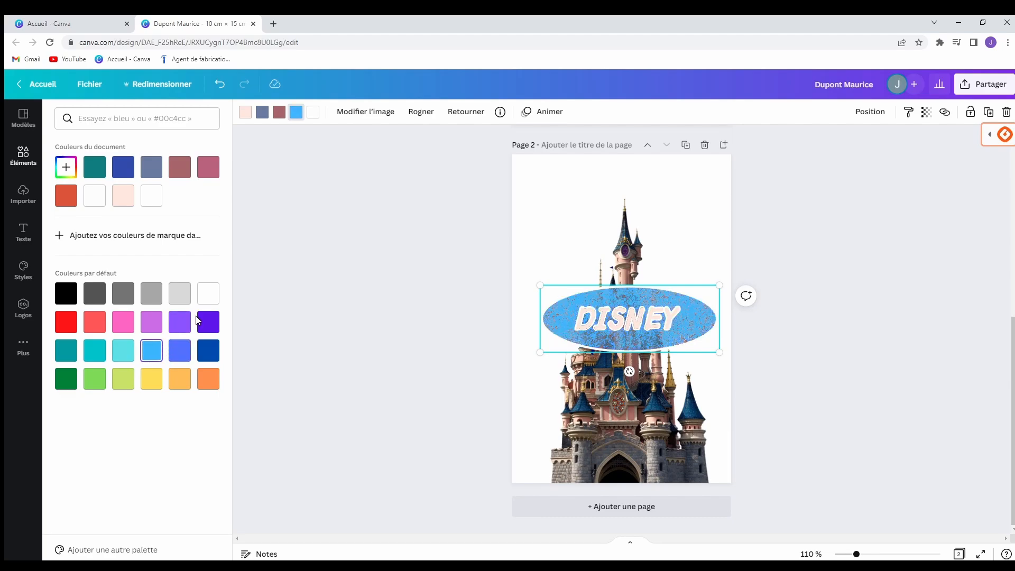
pyautogui.click(244, 112)
pyautogui.click(210, 169)
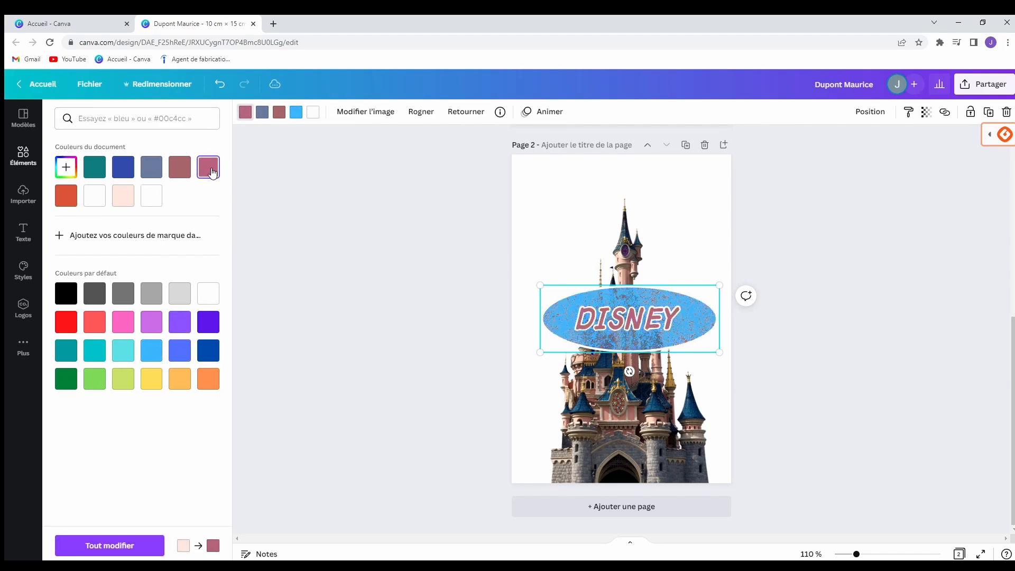
pyautogui.click(279, 113)
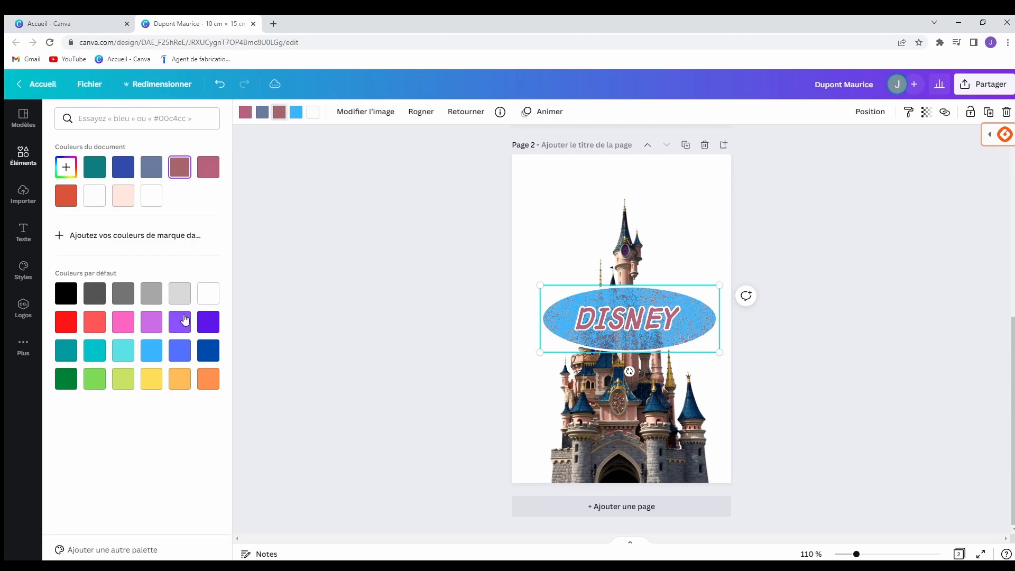
pyautogui.click(158, 351)
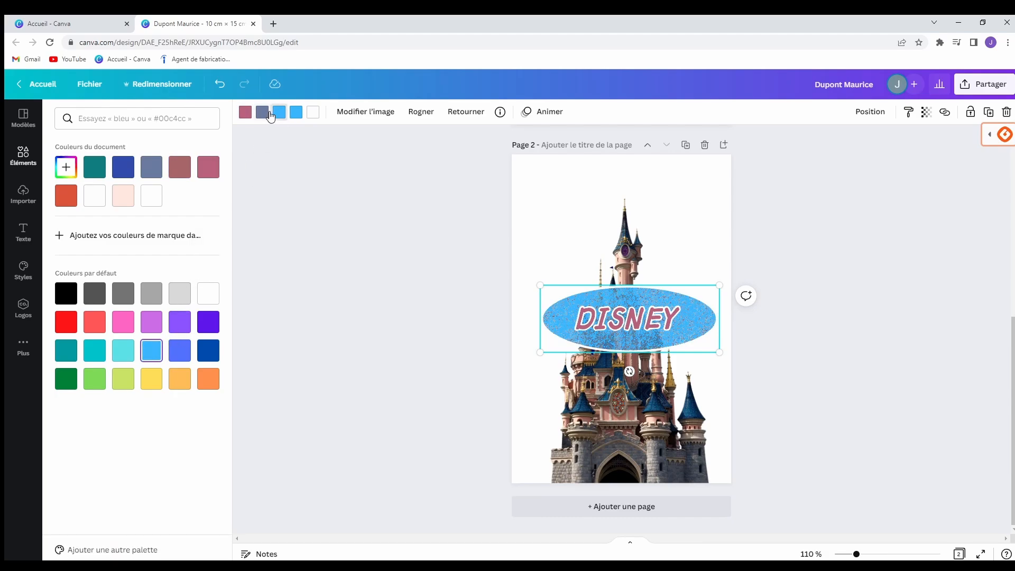
pyautogui.click(270, 114)
pyautogui.click(151, 350)
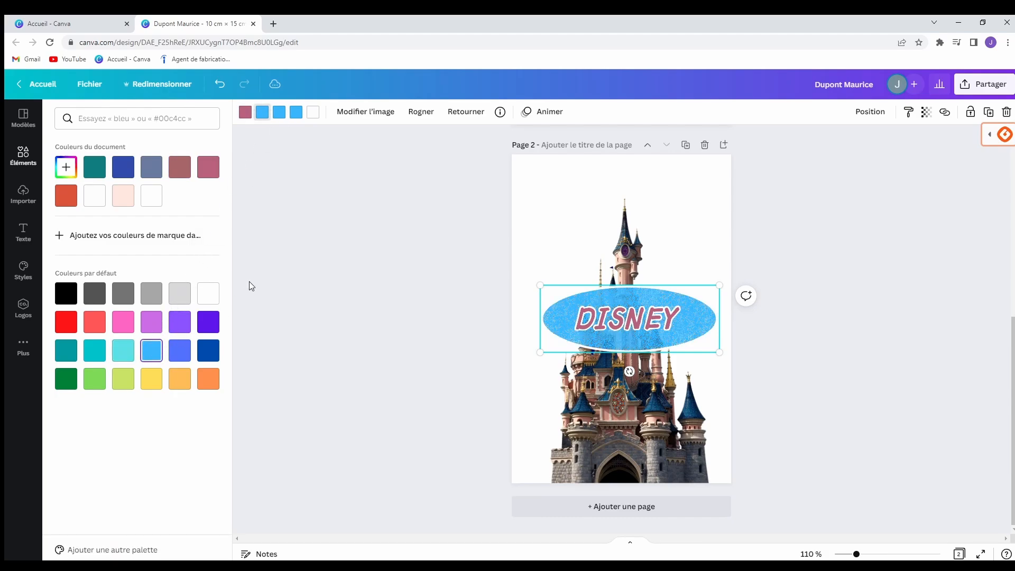
pyautogui.click(338, 233)
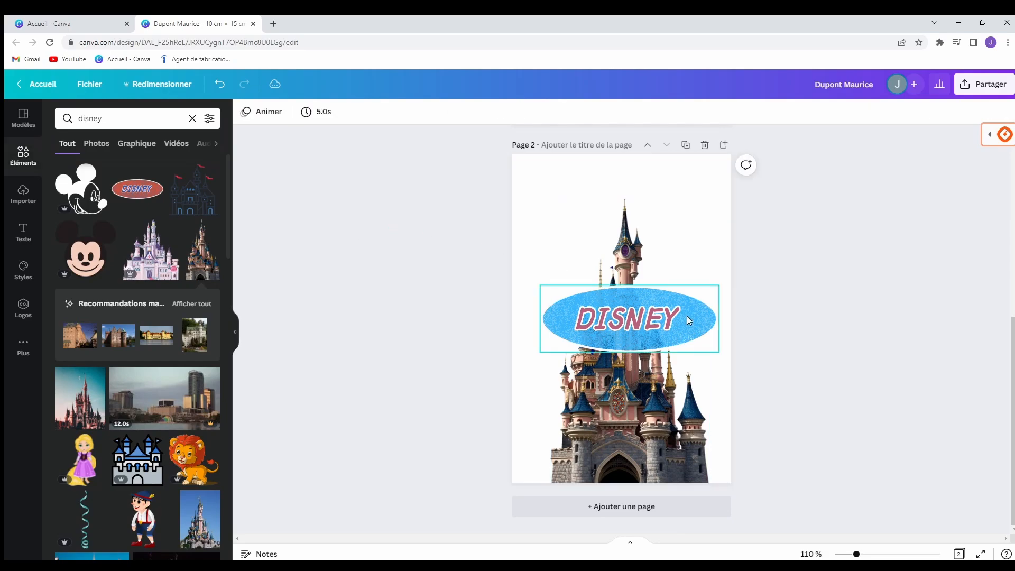
# Centre the DISNEY logo horizontally over the castle and try its Transparence slider.
pyautogui.moveTo(689, 320)
pyautogui.mouseDown()
pyautogui.moveTo(690, 367)
pyautogui.moveTo(683, 308)
pyautogui.moveTo(679, 329)
pyautogui.moveTo(682, 316)
pyautogui.mouseUp()
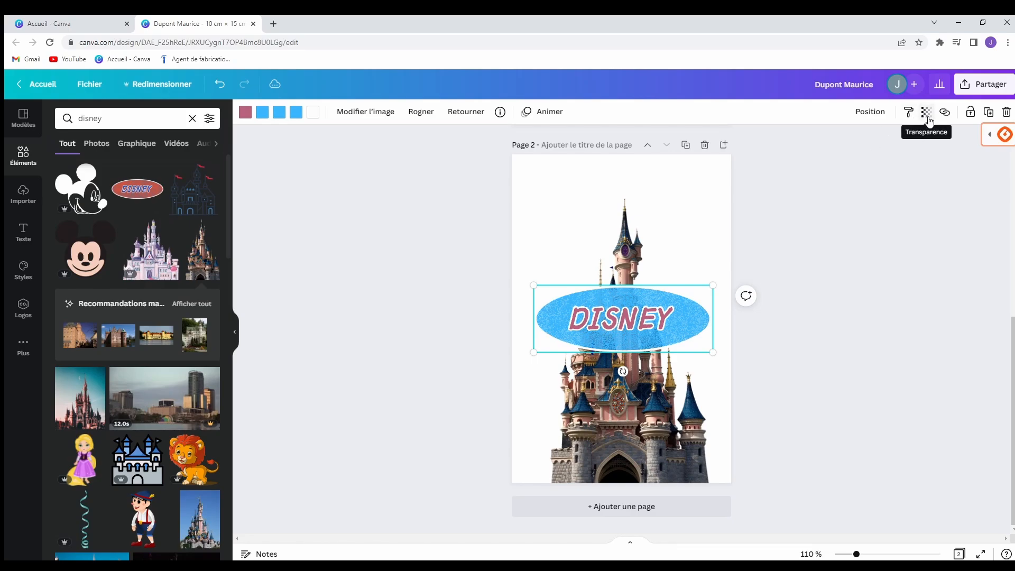
pyautogui.click(927, 112)
pyautogui.moveTo(924, 156)
pyautogui.mouseDown()
pyautogui.moveTo(817, 170)
pyautogui.moveTo(868, 161)
pyautogui.moveTo(930, 166)
pyautogui.mouseUp()
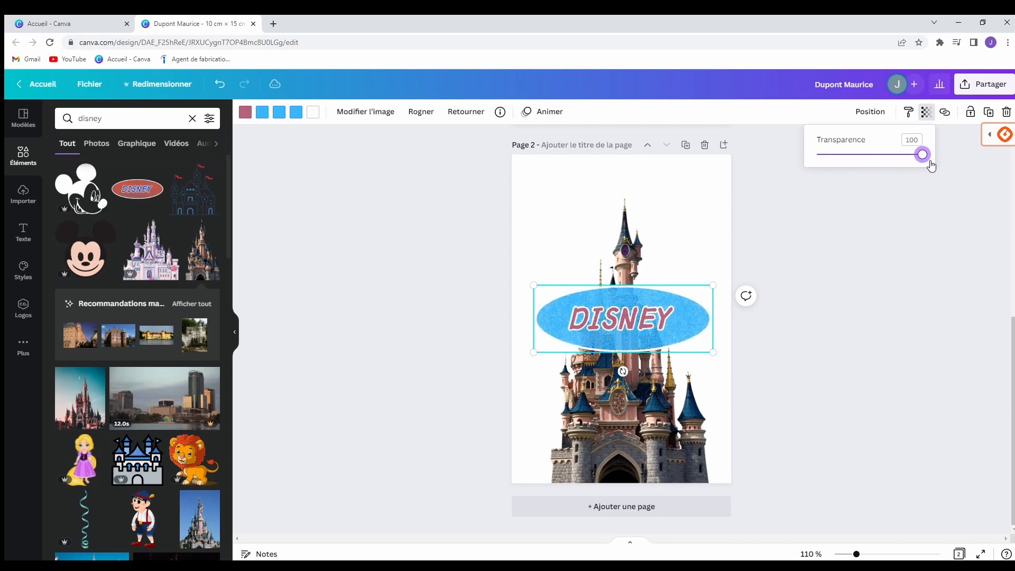
pyautogui.click(881, 268)
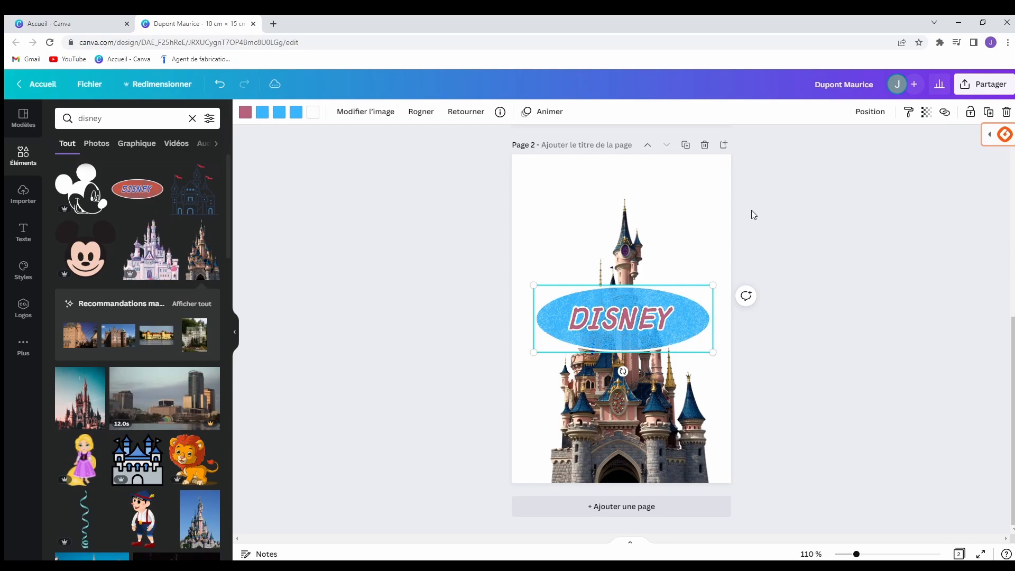
pyautogui.click(797, 207)
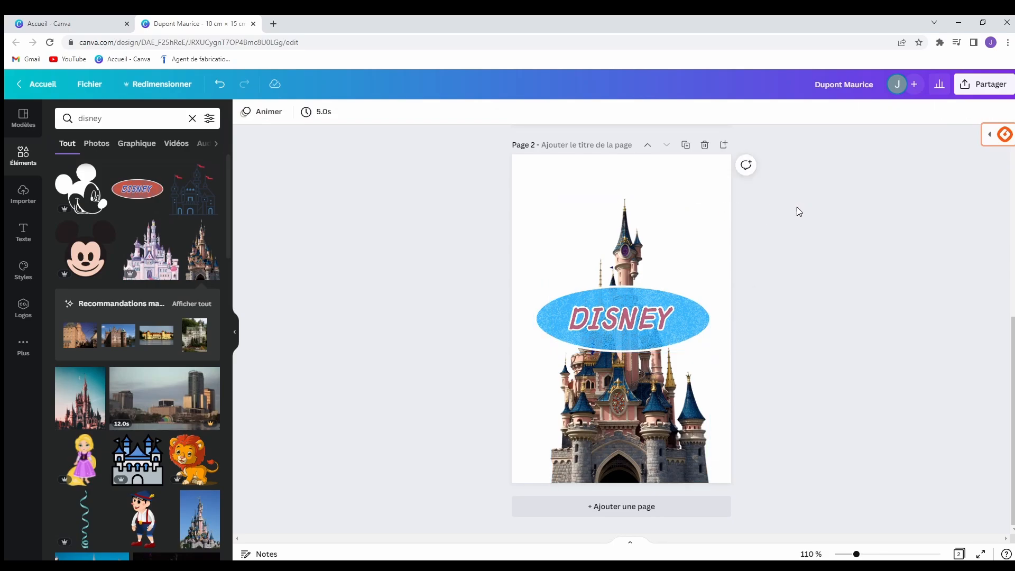
pyautogui.click(610, 335)
pyautogui.click(671, 214)
pyautogui.click(626, 344)
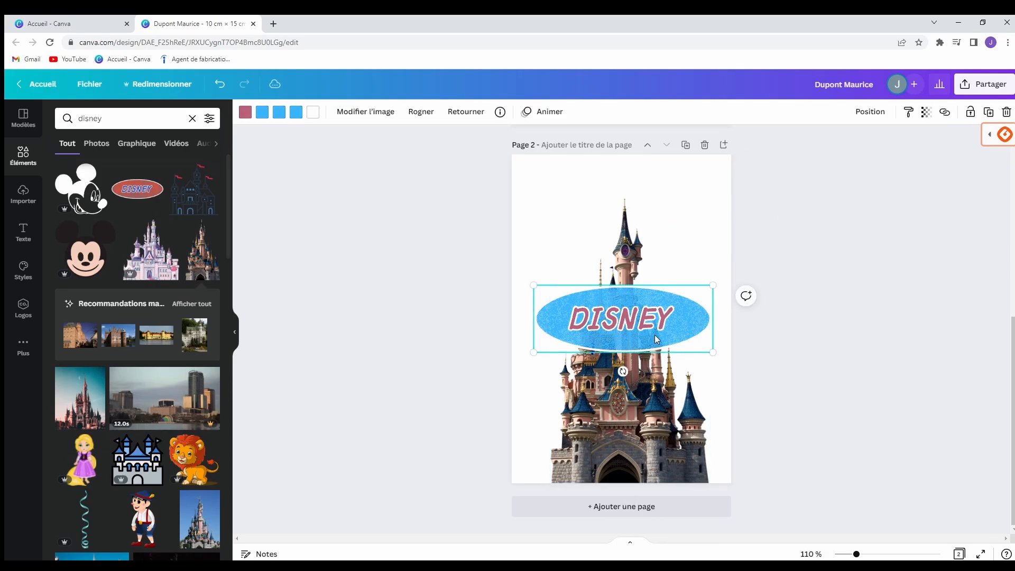
pyautogui.click(874, 281)
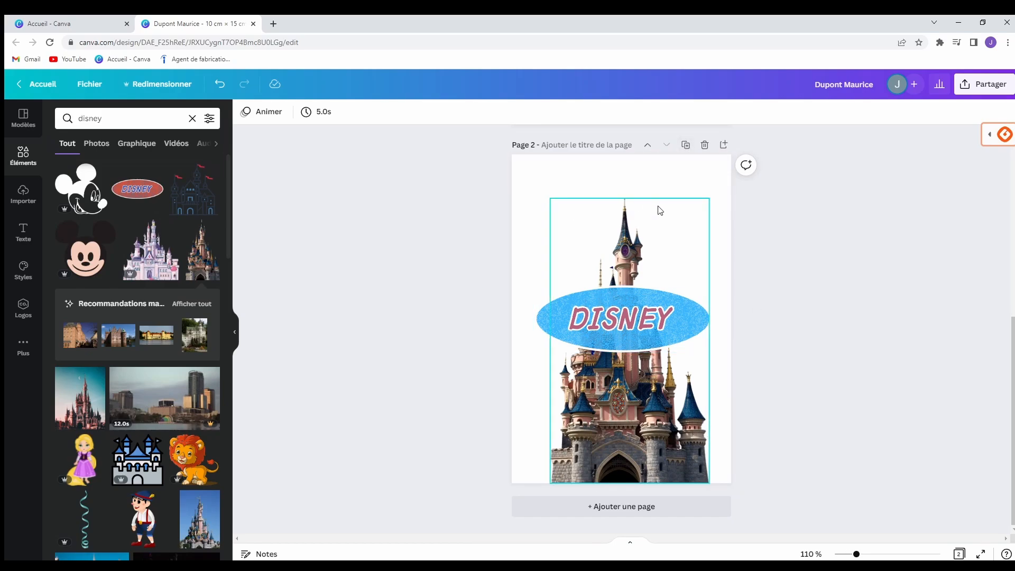
# Add a blank page 3 after the castle page and clear the 'disney' element search.
pyautogui.click(624, 511)
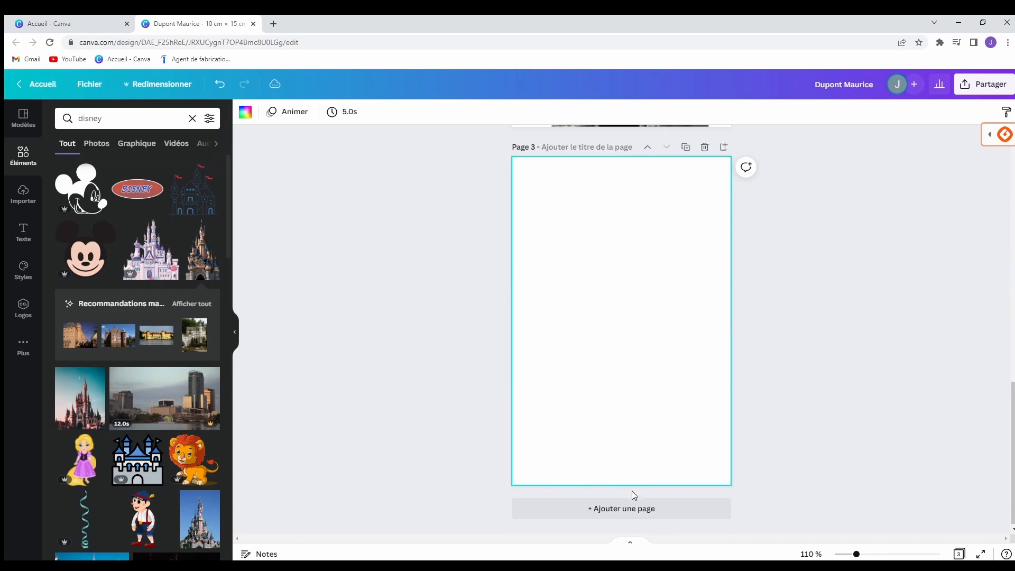
pyautogui.scroll(6, 687, 317)
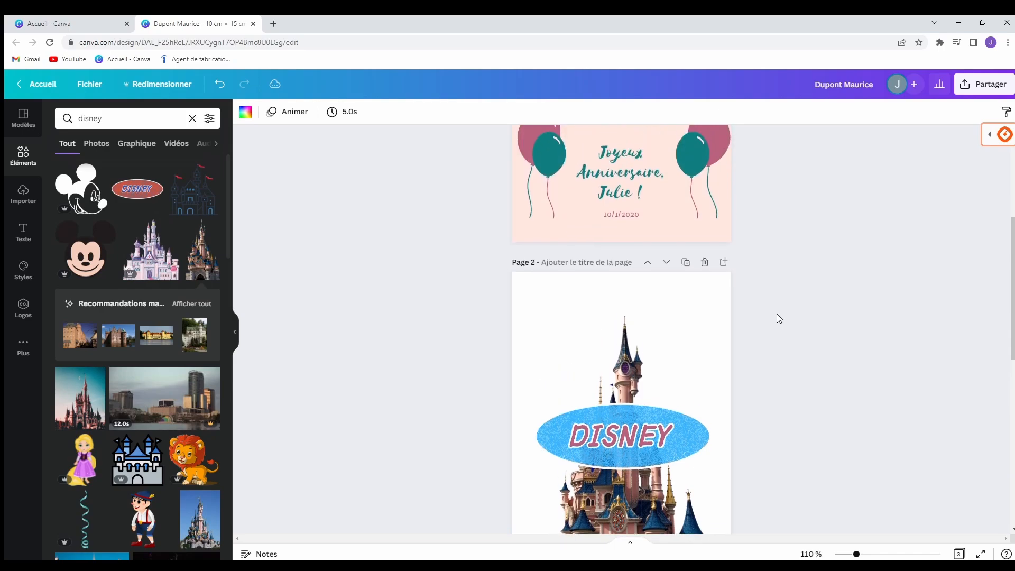
pyautogui.scroll(-6, 804, 349)
pyautogui.scroll(-2, 792, 353)
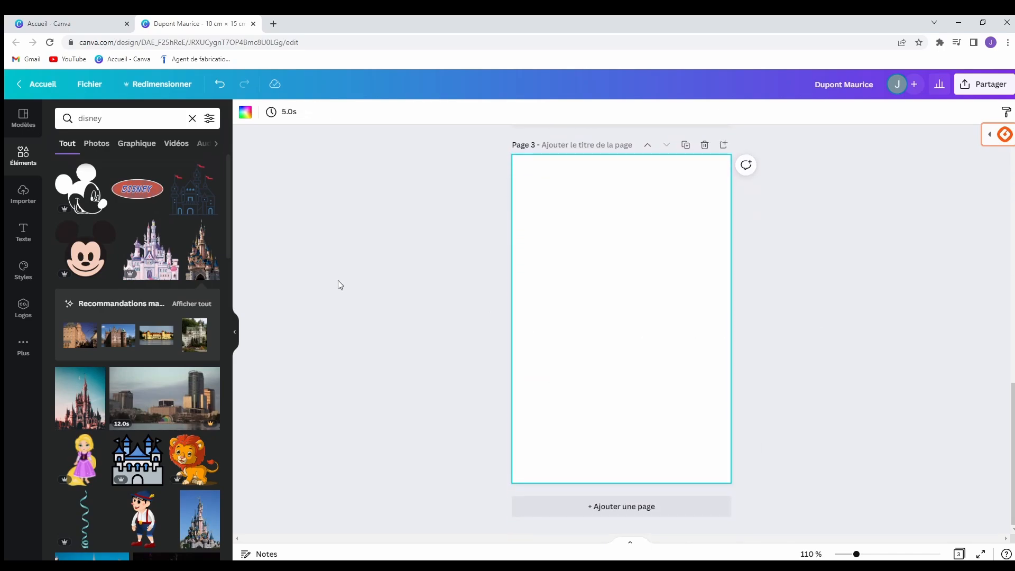
pyautogui.scroll(1, 665, 312)
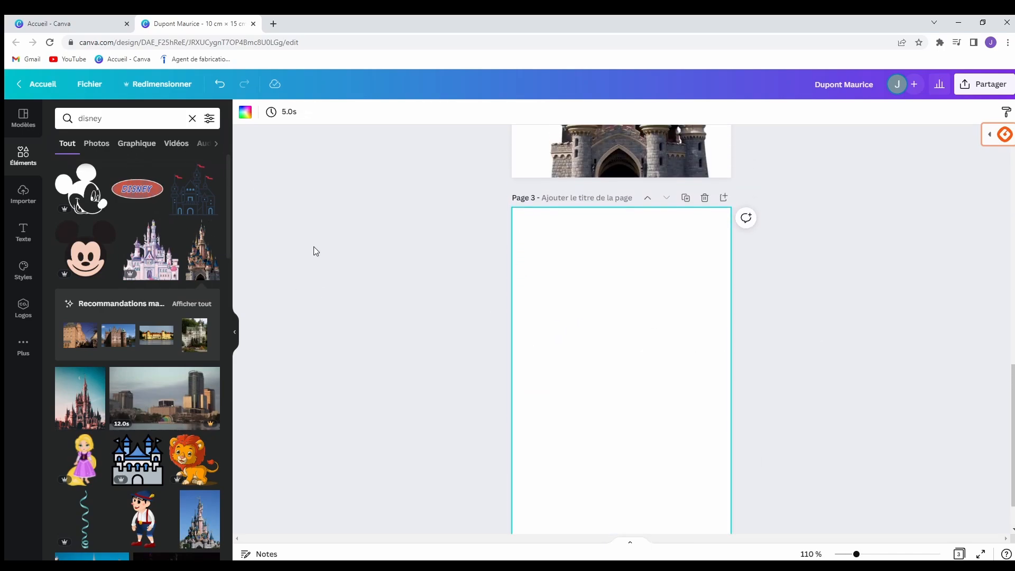
pyautogui.click(193, 119)
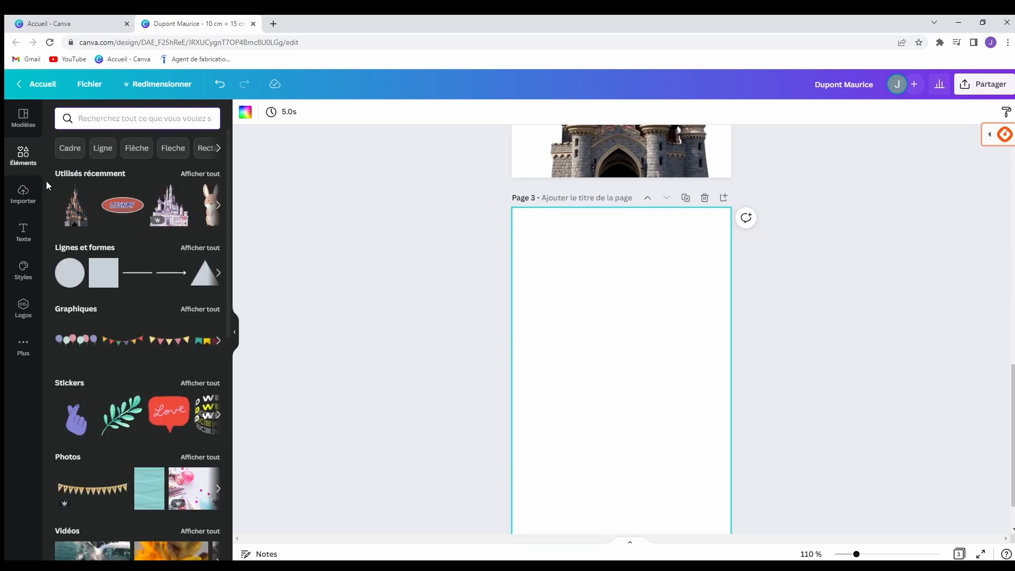
# Add the recently used photo castle to page 3, enlarged to full page height and centred.
pyautogui.click(211, 174)
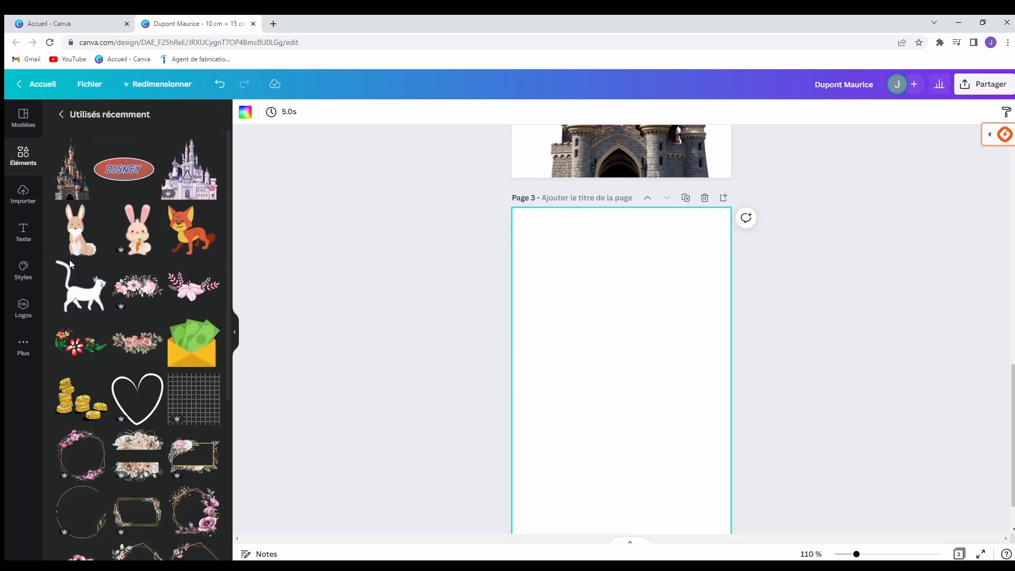
pyautogui.click(61, 180)
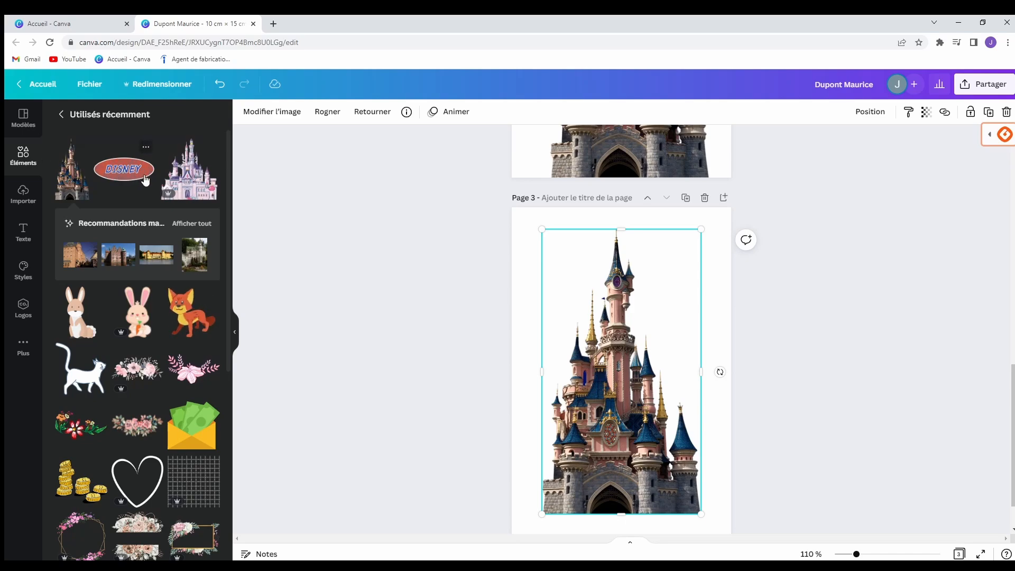
pyautogui.click(61, 115)
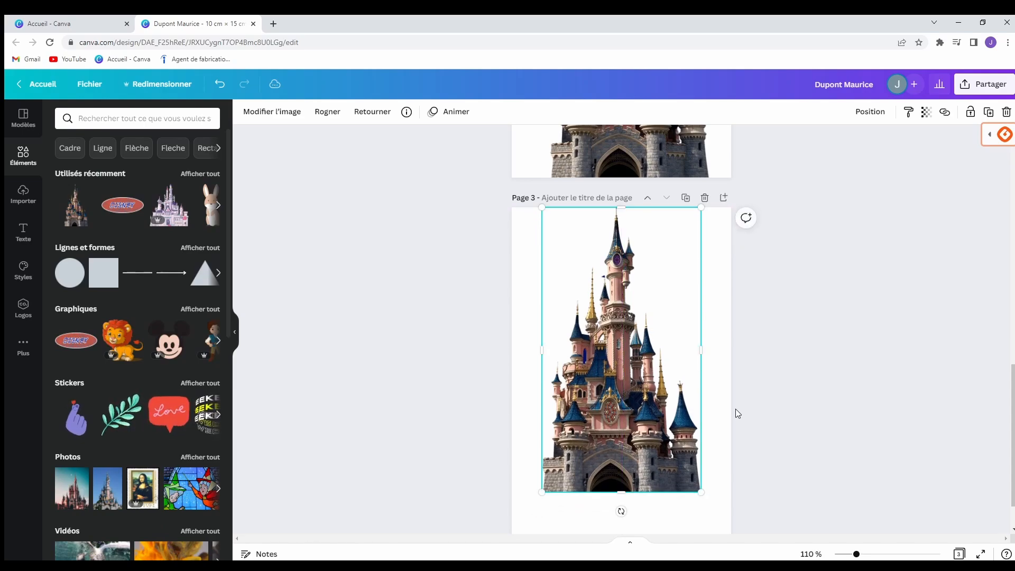
pyautogui.scroll(-1, 778, 386)
pyautogui.moveTo(543, 439); pyautogui.dragTo(503, 479)
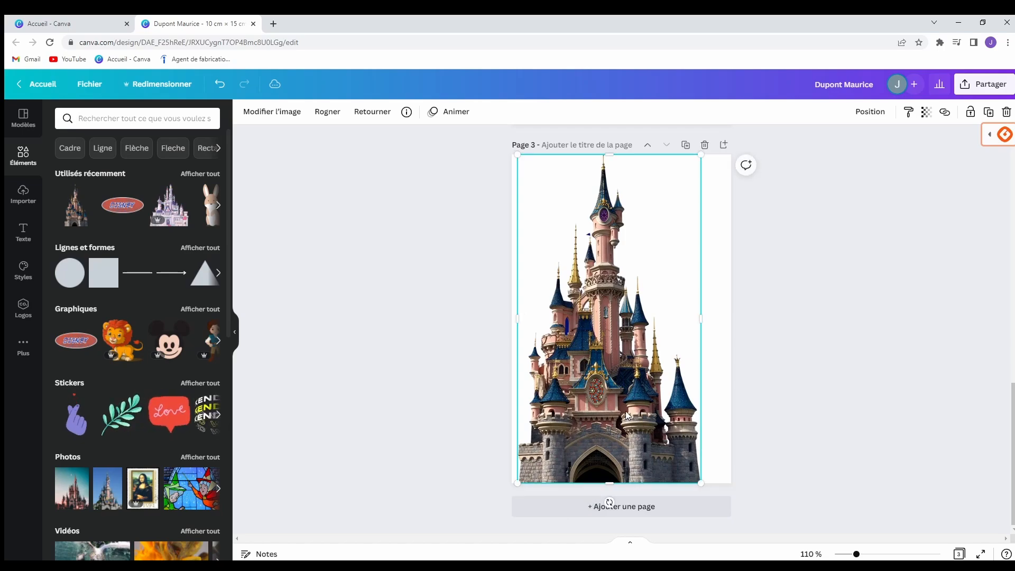
pyautogui.moveTo(627, 411)
pyautogui.mouseDown()
pyautogui.moveTo(654, 416)
pyautogui.moveTo(618, 410)
pyautogui.moveTo(649, 411)
pyautogui.moveTo(637, 413)
pyautogui.mouseUp()
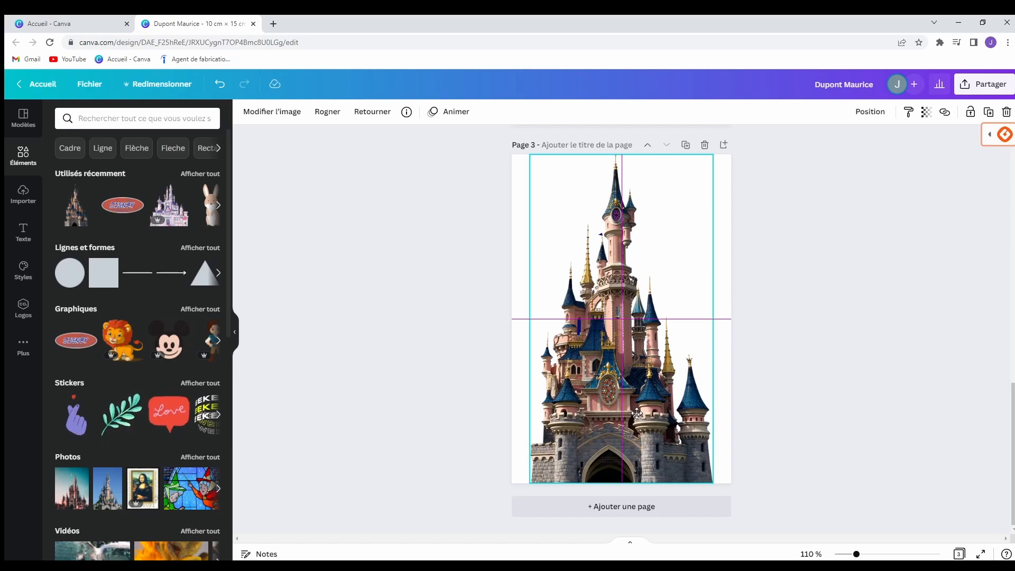
# Centre the castle image on page 3 and fade it to transparency 32.
pyautogui.moveTo(637, 414); pyautogui.dragTo(640, 411)
pyautogui.click(925, 376)
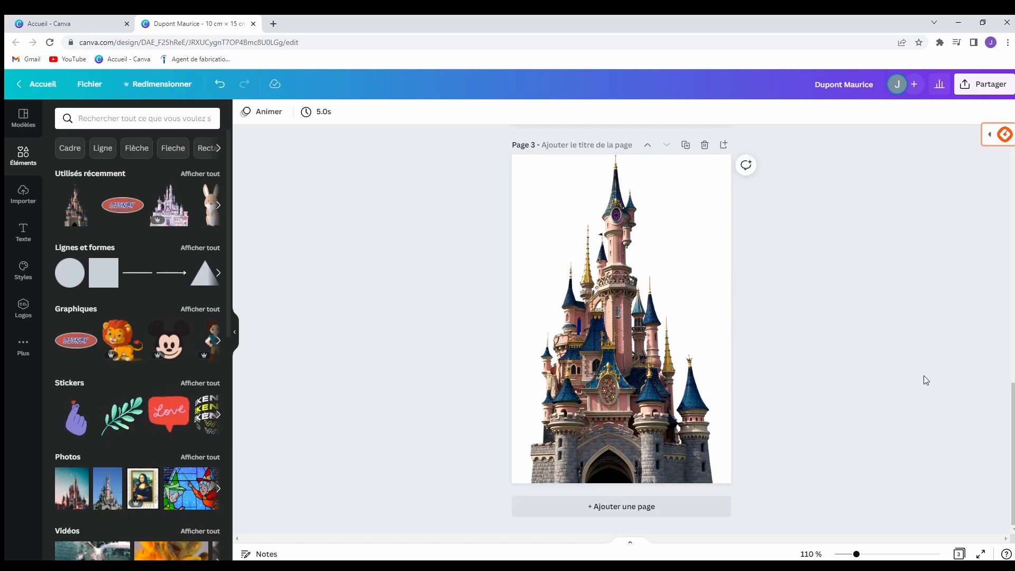
pyautogui.click(673, 355)
pyautogui.click(927, 113)
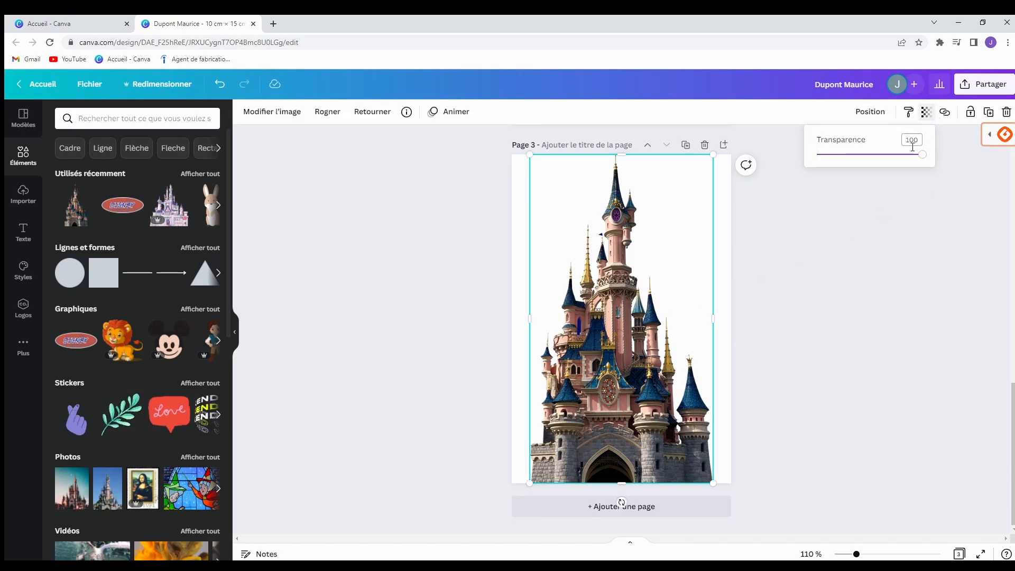
pyautogui.moveTo(923, 164); pyautogui.dragTo(851, 174)
pyautogui.click(800, 263)
pyautogui.click(801, 264)
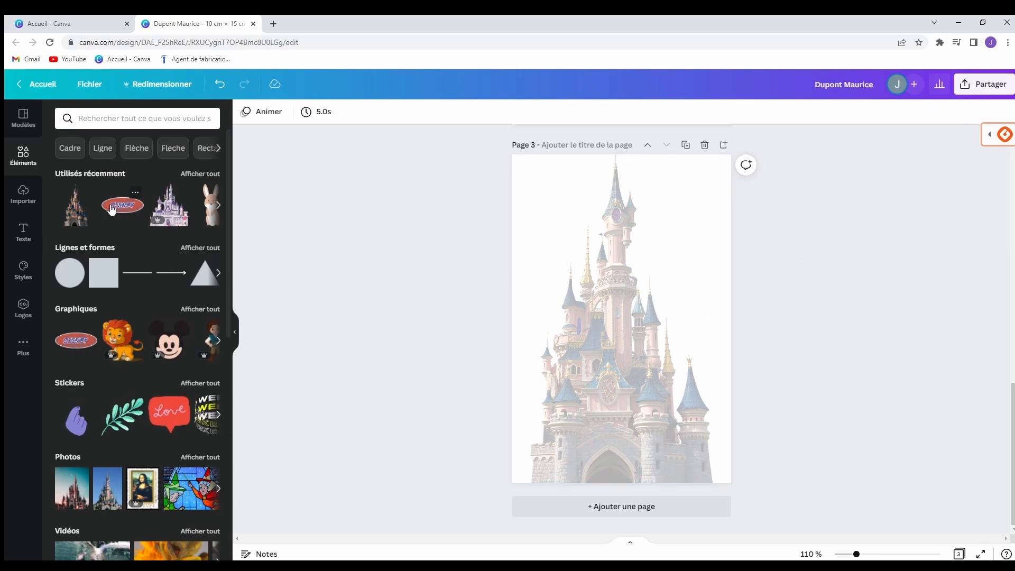
pyautogui.click(23, 233)
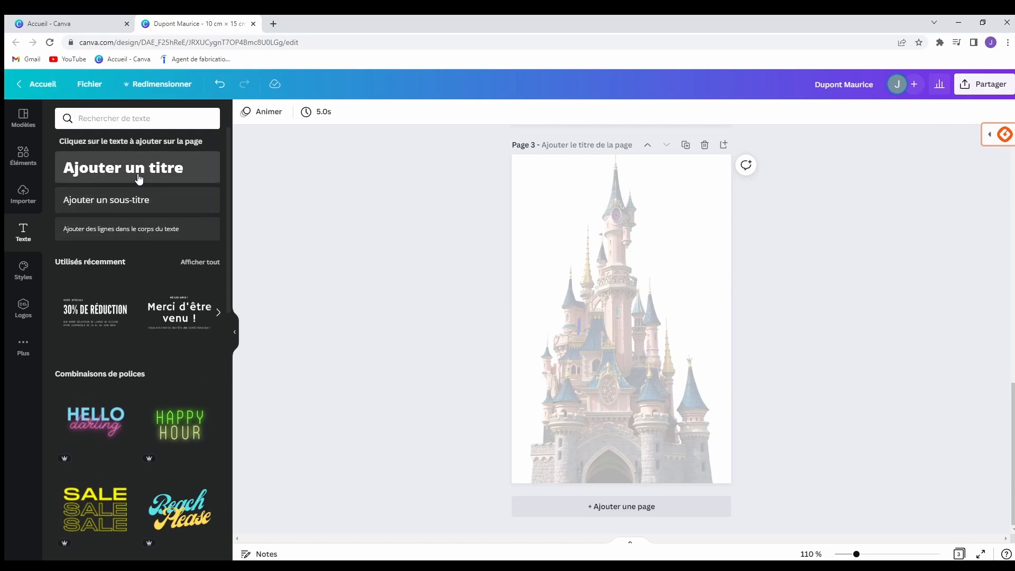
# Add a 'Disney' title and enlarge it to size 48 near the top of page 3.
pyautogui.click(201, 177)
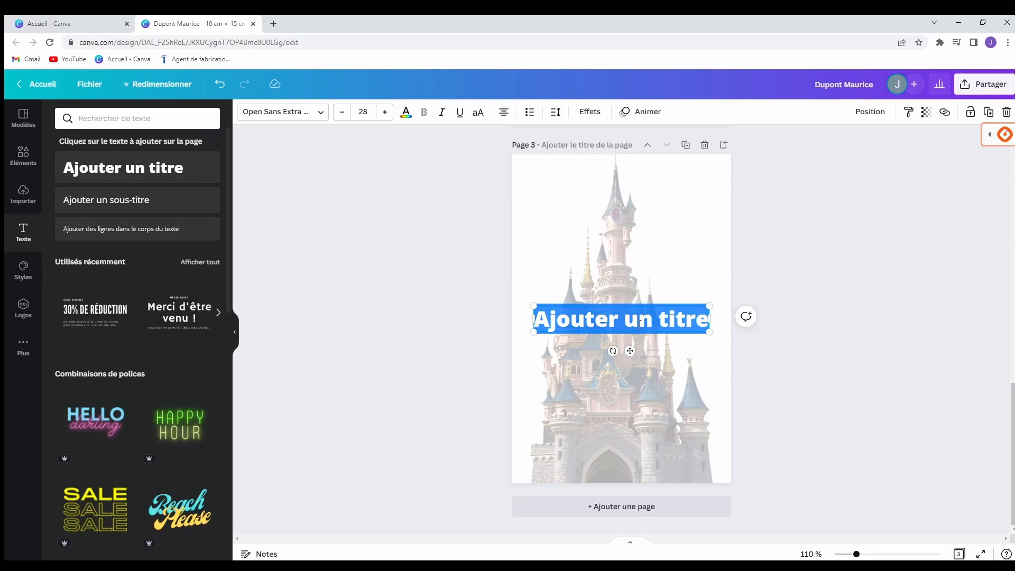
pyautogui.click(640, 321)
pyautogui.write('Disney')
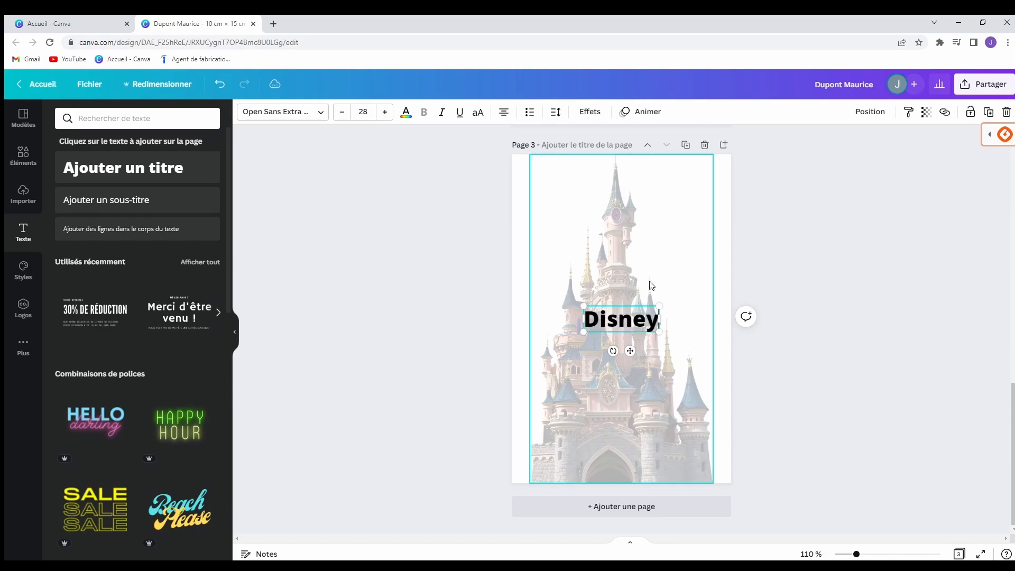
pyautogui.moveTo(660, 306); pyautogui.dragTo(639, 198)
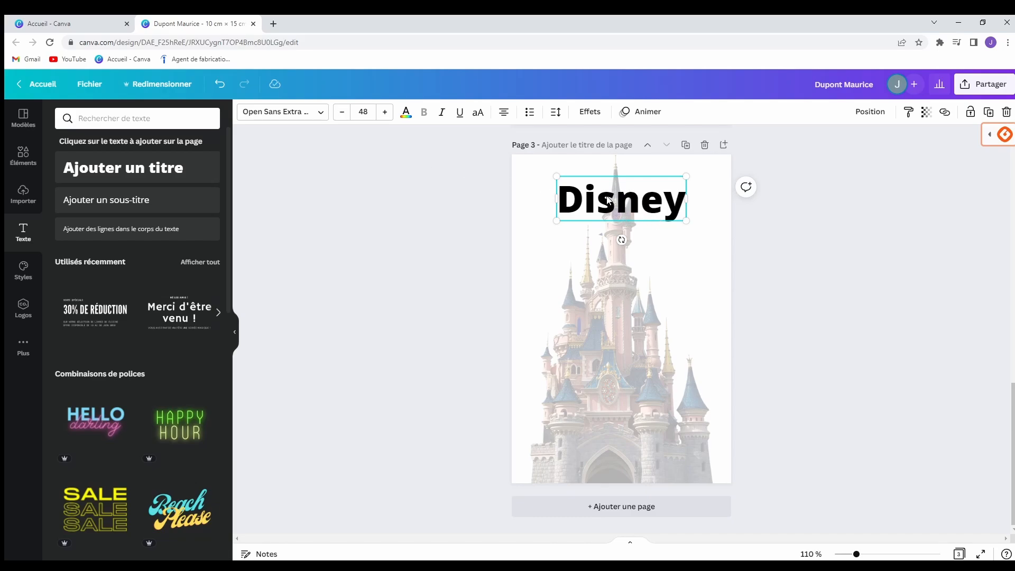
# Change the Disney title font to Selima.
pyautogui.click(282, 117)
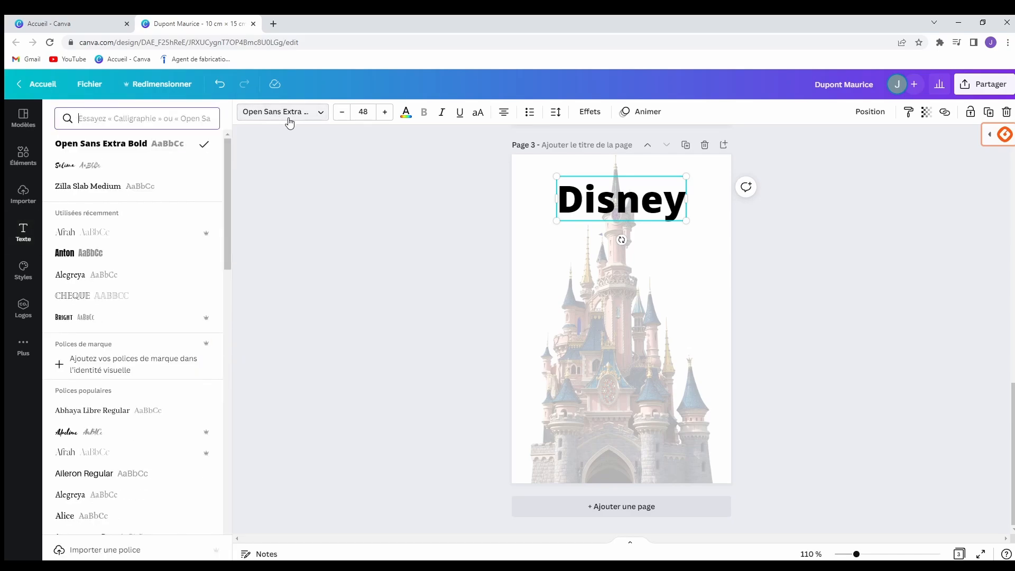
pyautogui.click(105, 166)
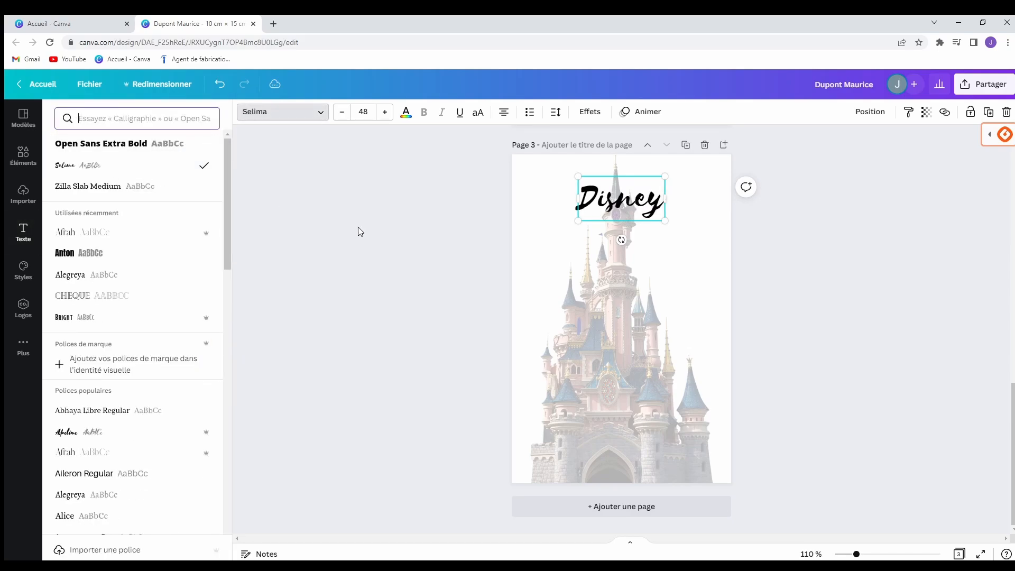
pyautogui.click(376, 233)
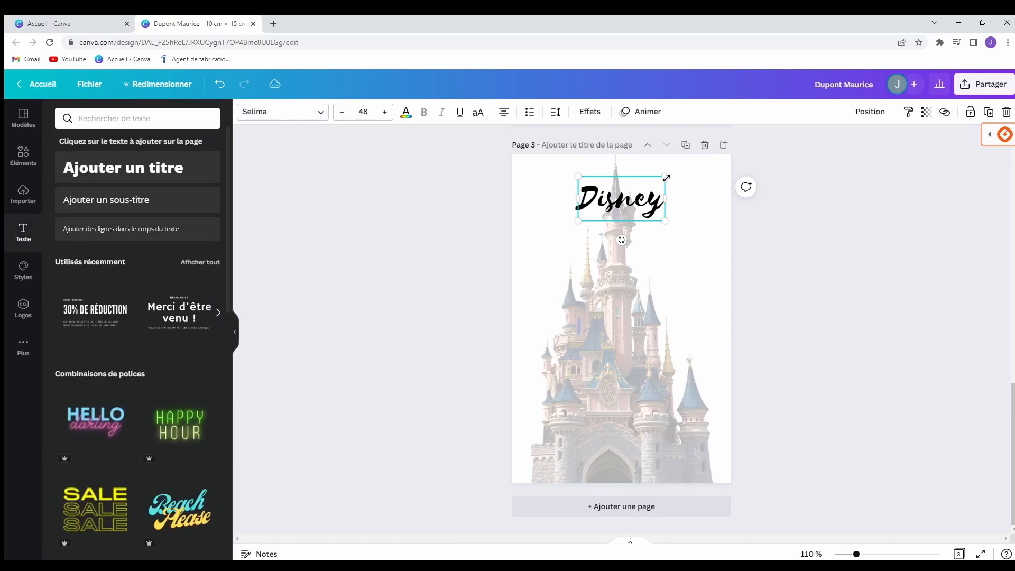
# Enlarge the Disney title to 64,8 and align it with the page centre near the top.
pyautogui.moveTo(666, 177); pyautogui.dragTo(687, 167)
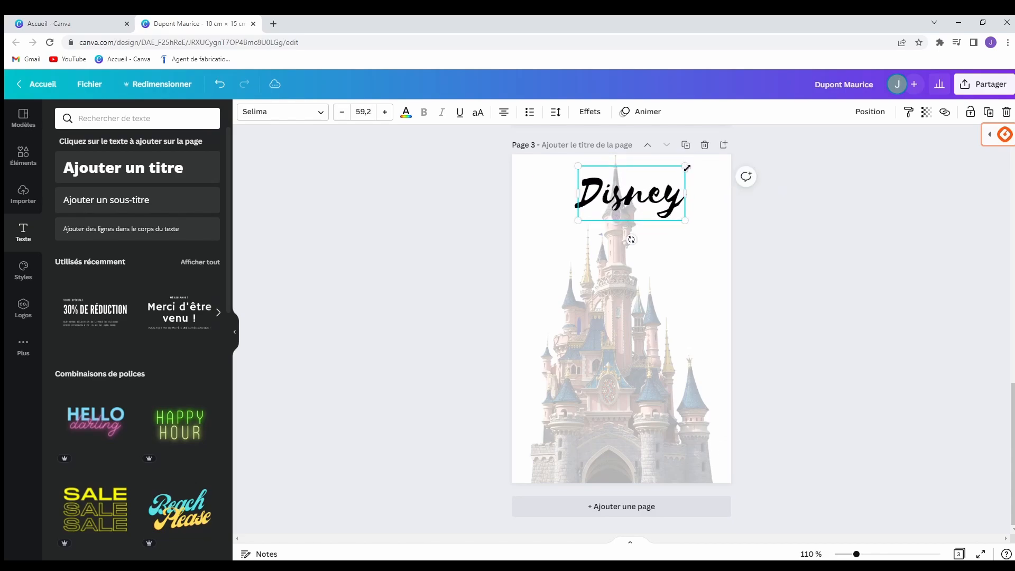
pyautogui.moveTo(576, 166); pyautogui.dragTo(568, 160)
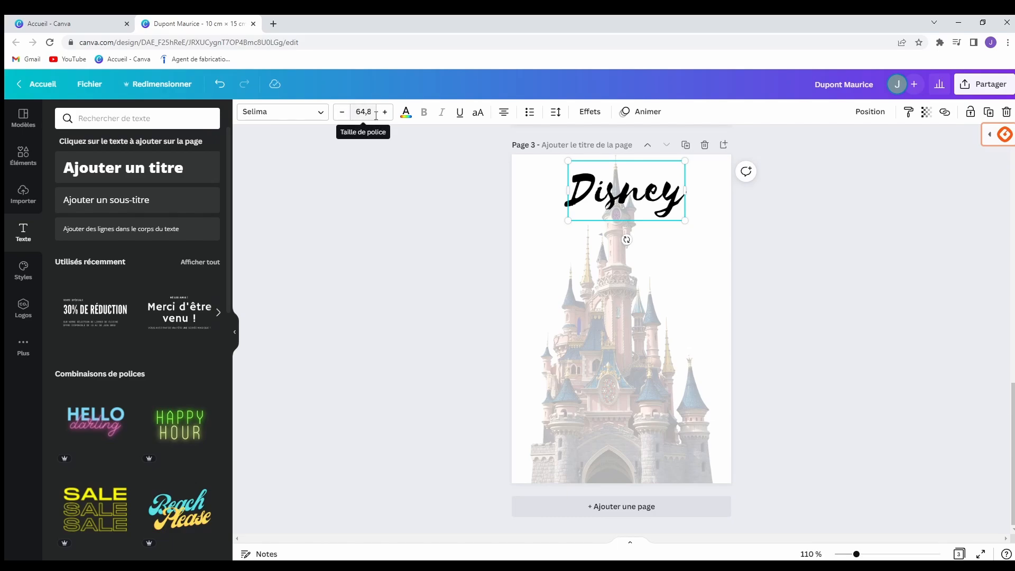
pyautogui.click(434, 262)
pyautogui.moveTo(619, 195); pyautogui.dragTo(612, 186)
pyautogui.click(372, 261)
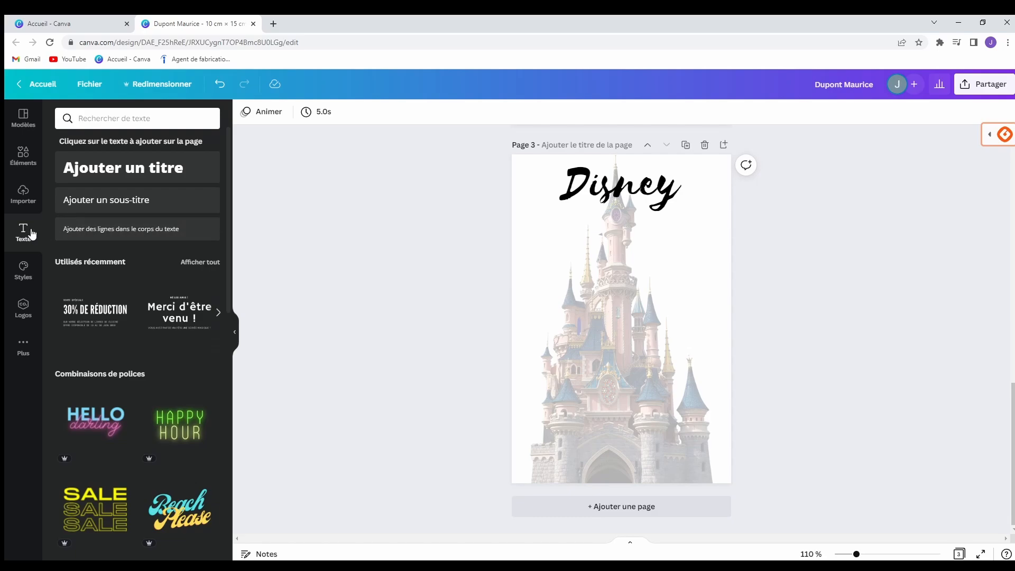
# Browse through the text combination presets in the sidebar.
pyautogui.scroll(-7, 136, 317)
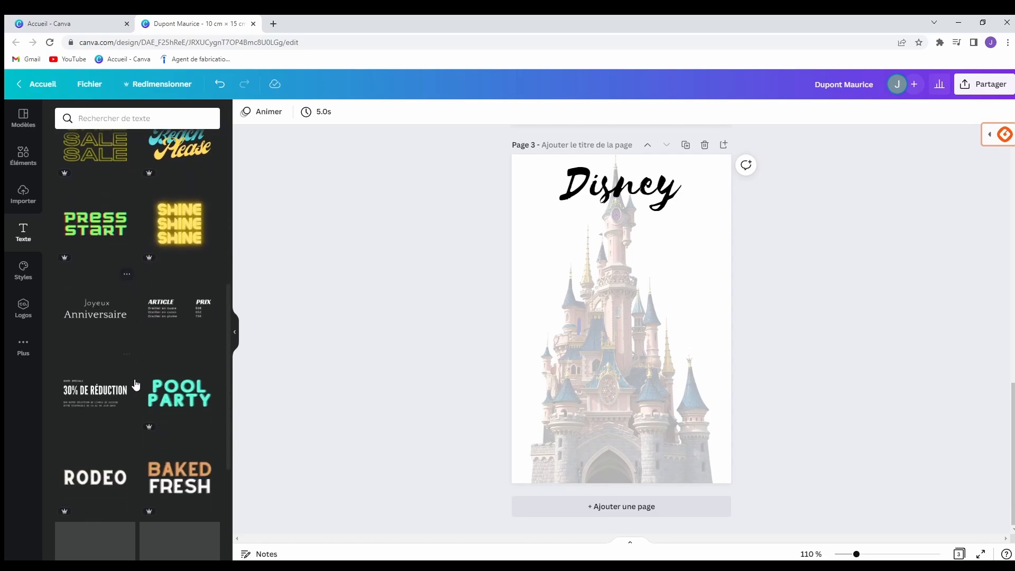
pyautogui.scroll(-4, 139, 408)
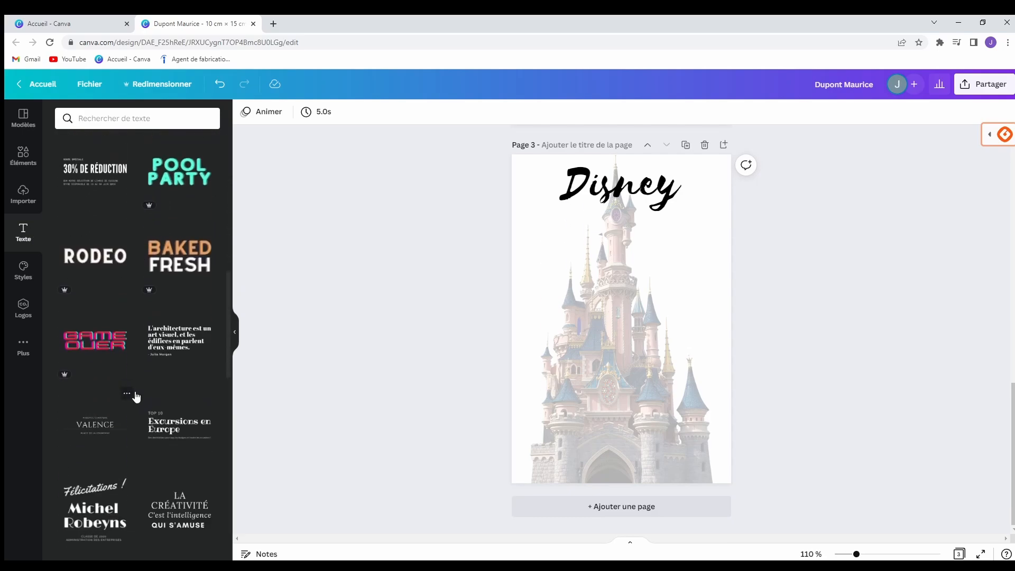
pyautogui.scroll(-3, 137, 396)
pyautogui.scroll(-3, 139, 476)
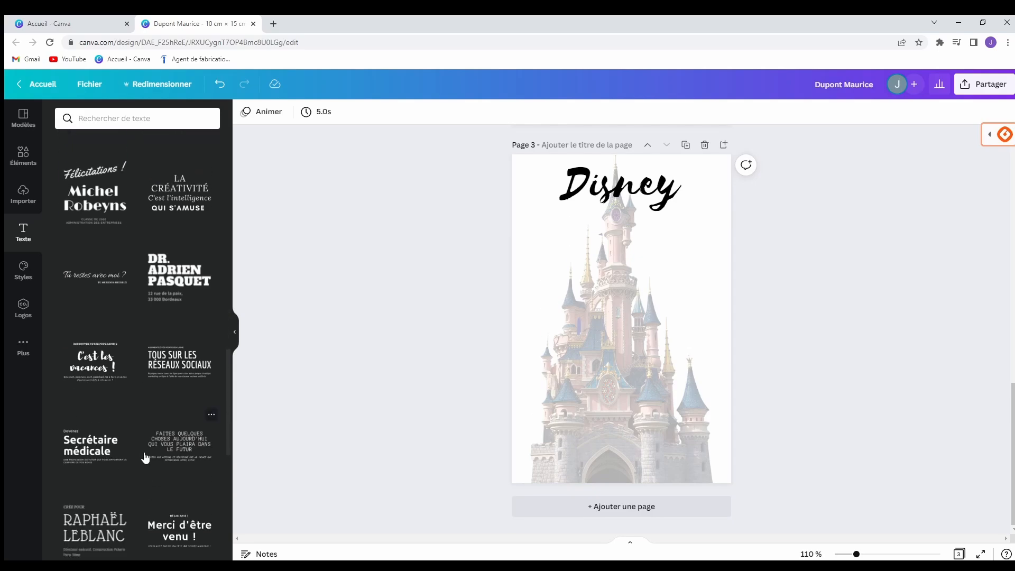
pyautogui.scroll(-5, 145, 453)
pyautogui.scroll(-3, 133, 423)
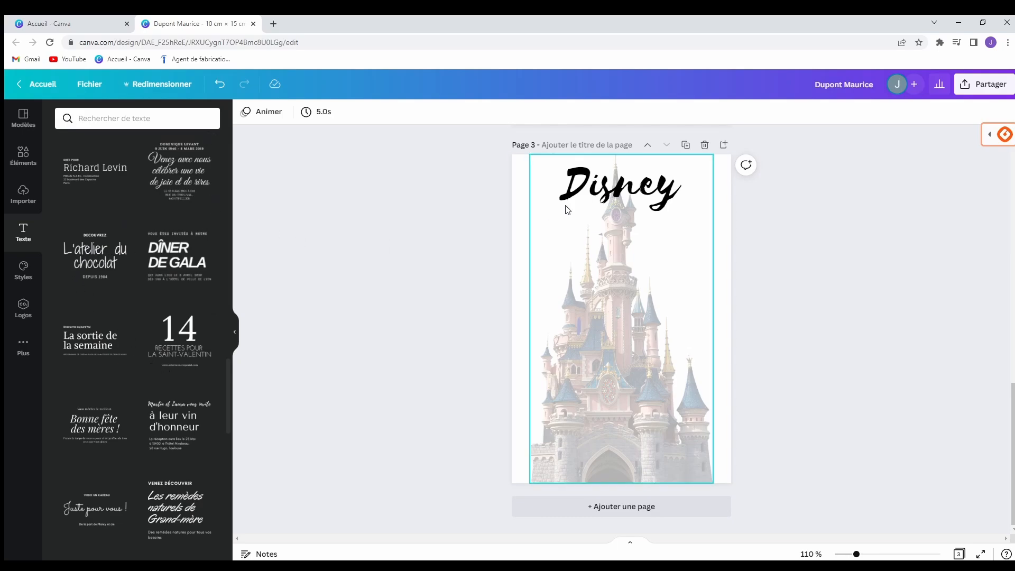
# Reselect the Disney title, browse the font list, and show the text effect options.
pyautogui.click(604, 194)
pyautogui.click(300, 113)
pyautogui.moveTo(228, 183); pyautogui.dragTo(209, 435)
pyautogui.scroll(-5, 211, 438)
pyautogui.click(306, 108)
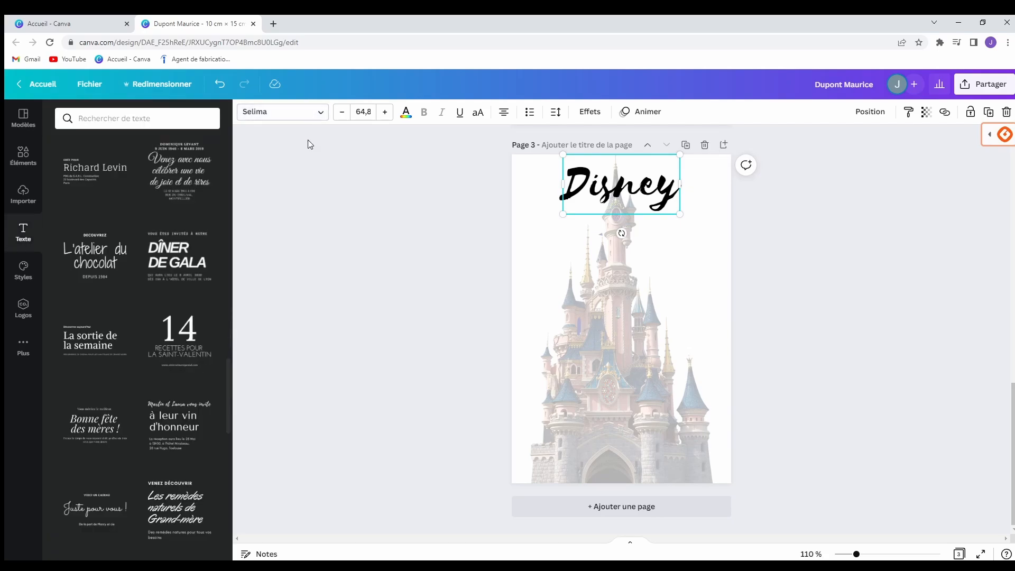
pyautogui.moveTo(224, 388); pyautogui.dragTo(234, 139)
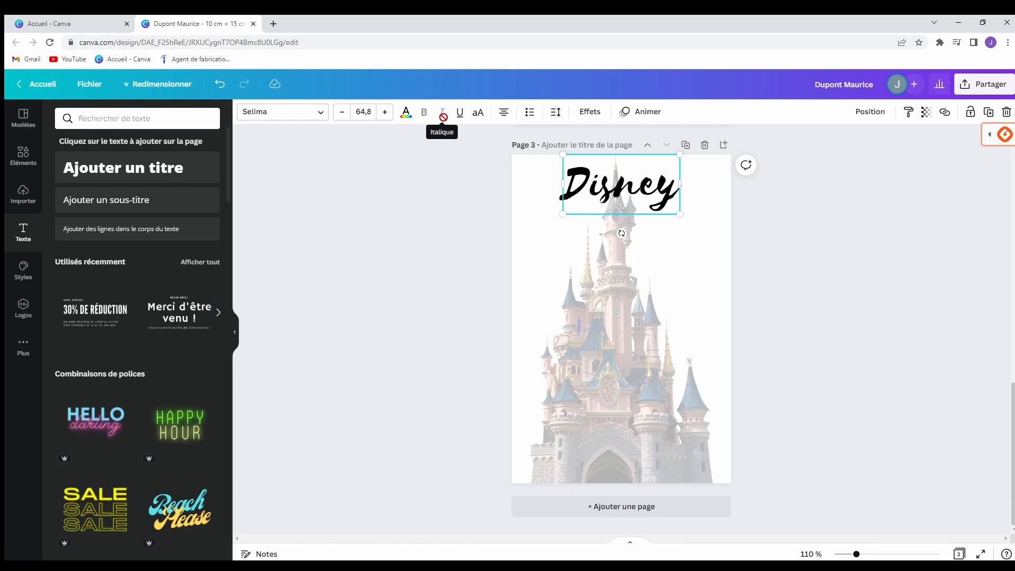
pyautogui.click(591, 112)
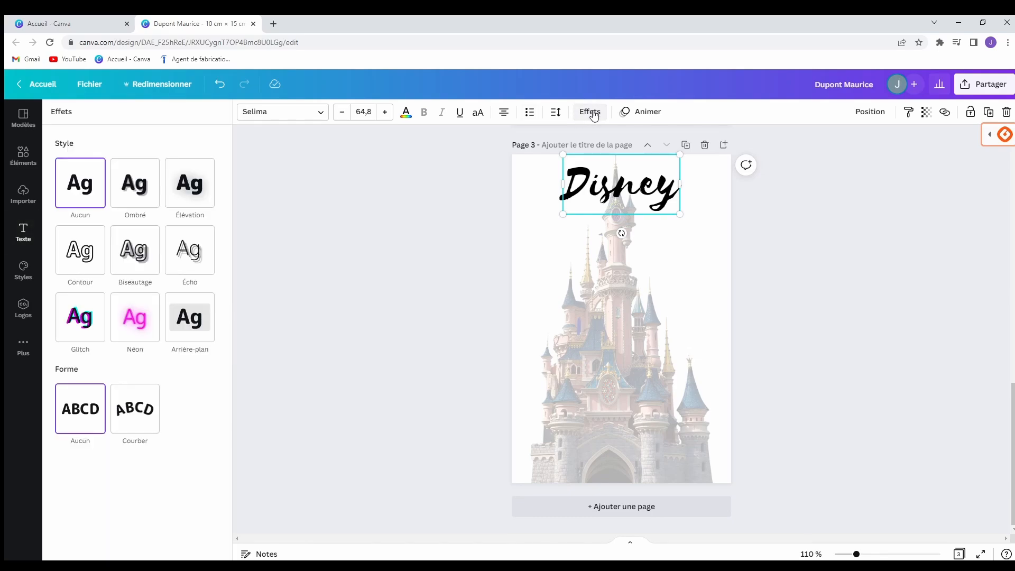
# Try the Arrière-plan background and Néon glow effects on Disney, adjusting the intensity.
pyautogui.click(186, 328)
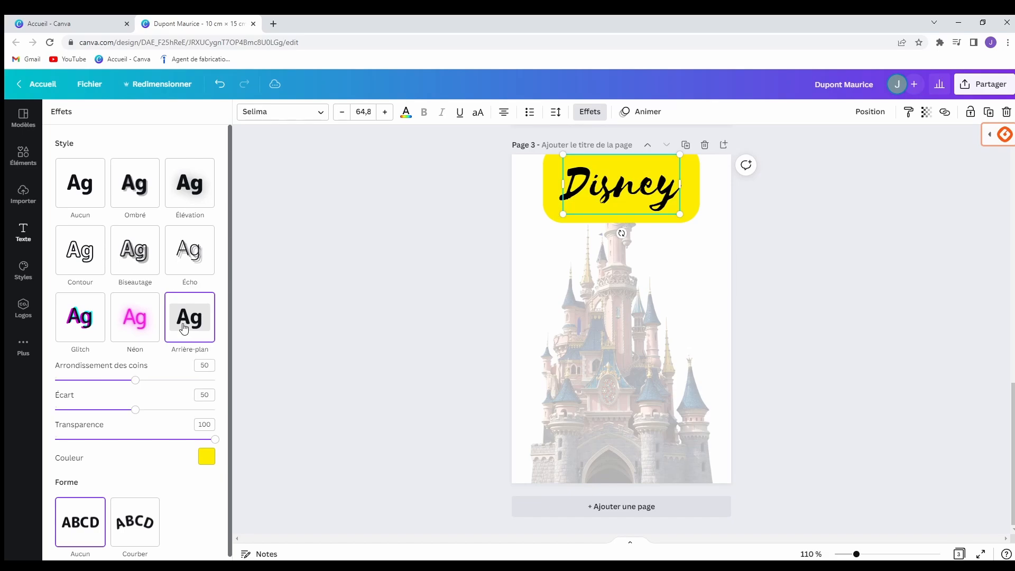
pyautogui.click(140, 331)
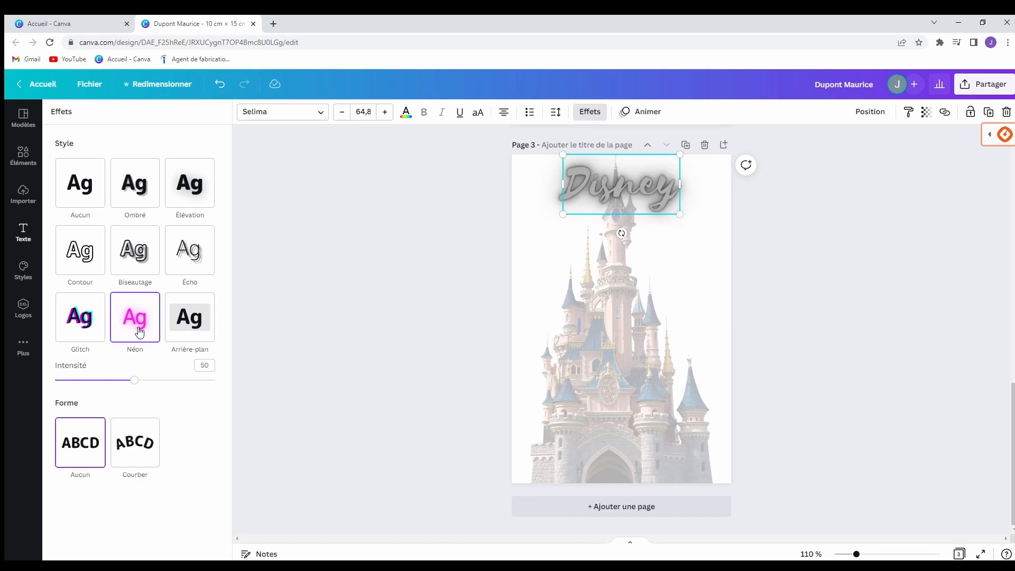
pyautogui.moveTo(134, 380); pyautogui.dragTo(157, 379)
pyautogui.click(140, 334)
# Undo the effect trials so Disney has no effect, returning to the text presets.
pyautogui.click(222, 89)
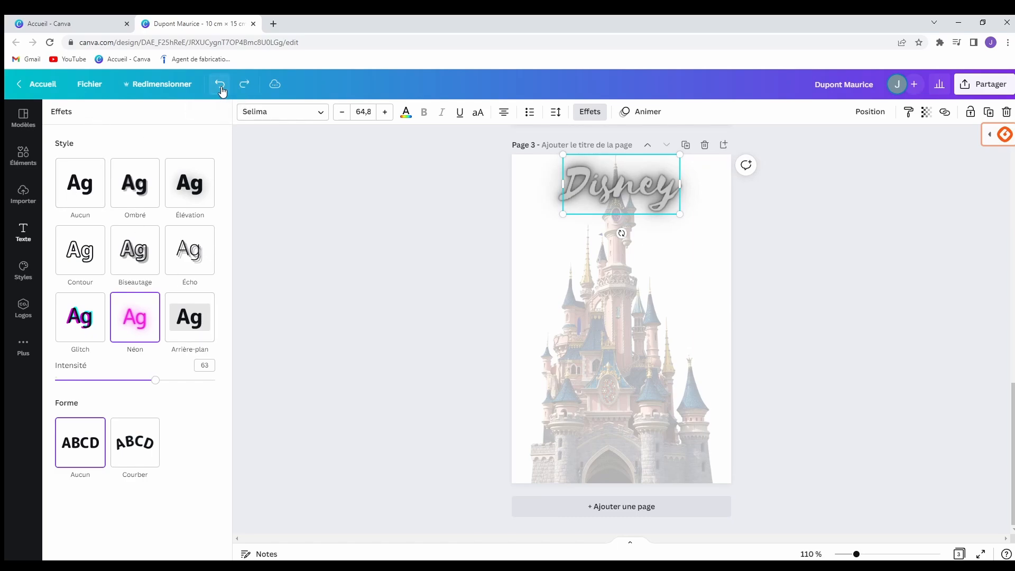
pyautogui.click(220, 88)
pyautogui.click(221, 87)
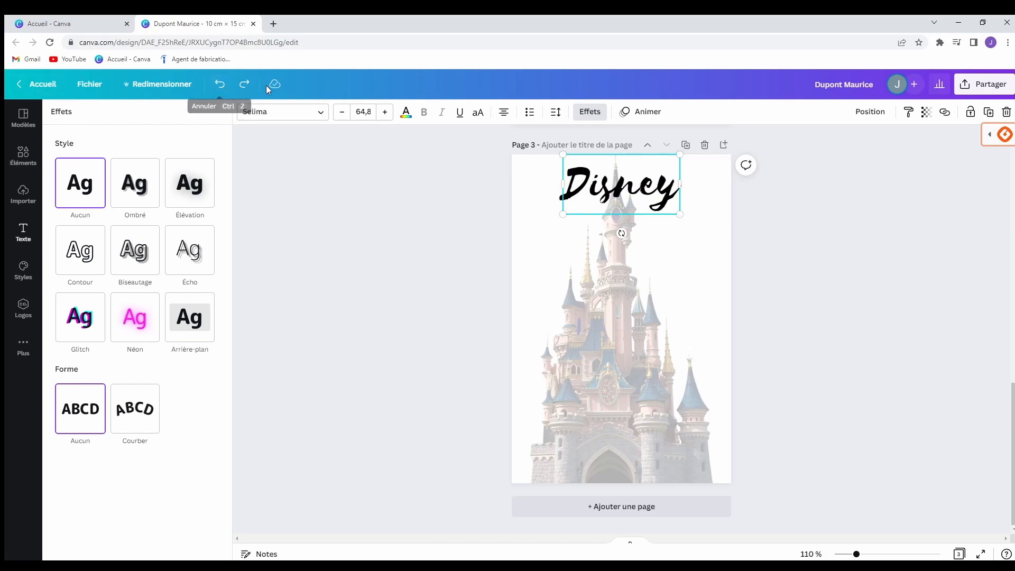
pyautogui.click(23, 233)
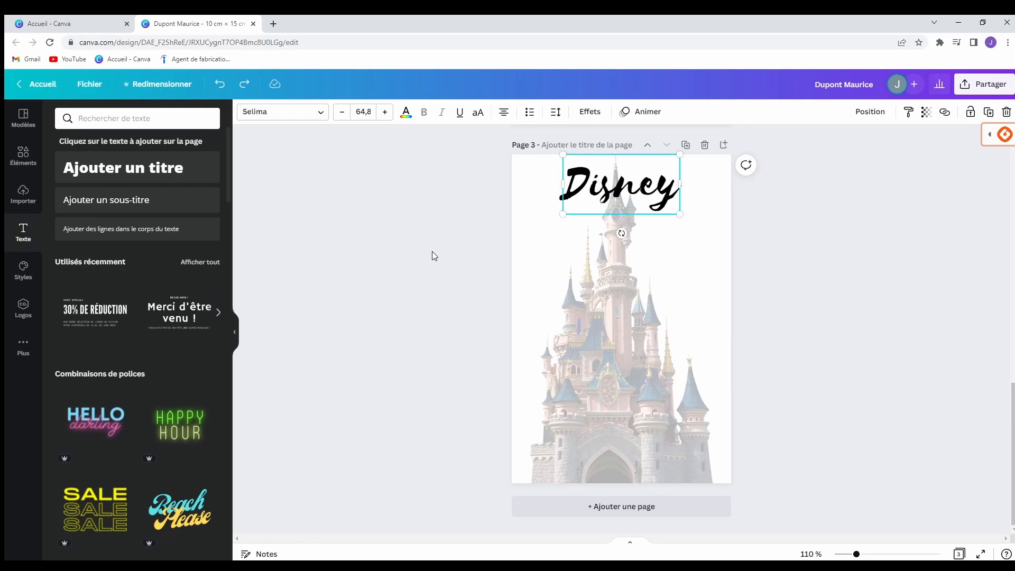
# Add a dashed line from the Lignes library and lengthen it to 6,4.
pyautogui.click(432, 252)
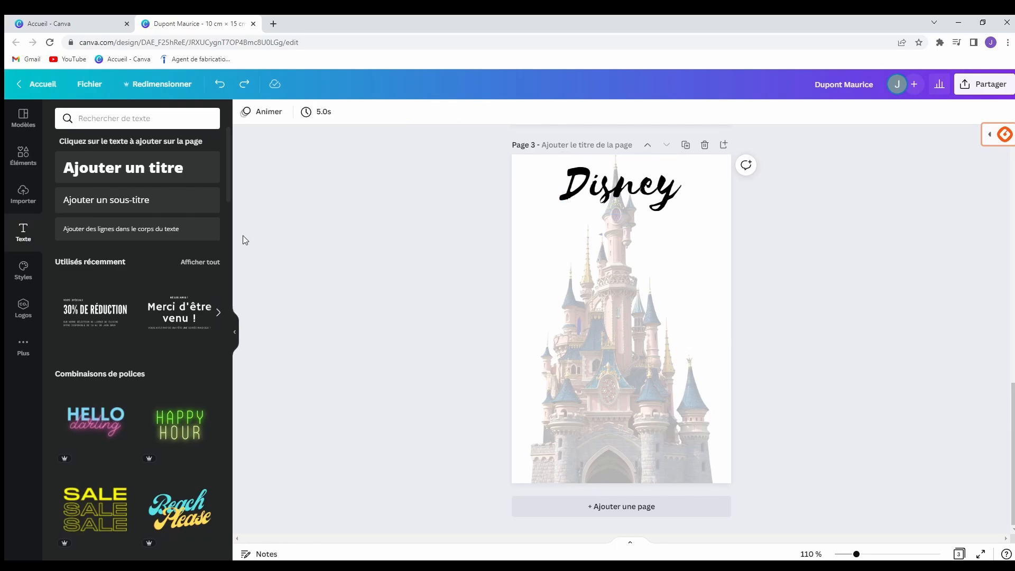
pyautogui.click(24, 156)
pyautogui.click(159, 123)
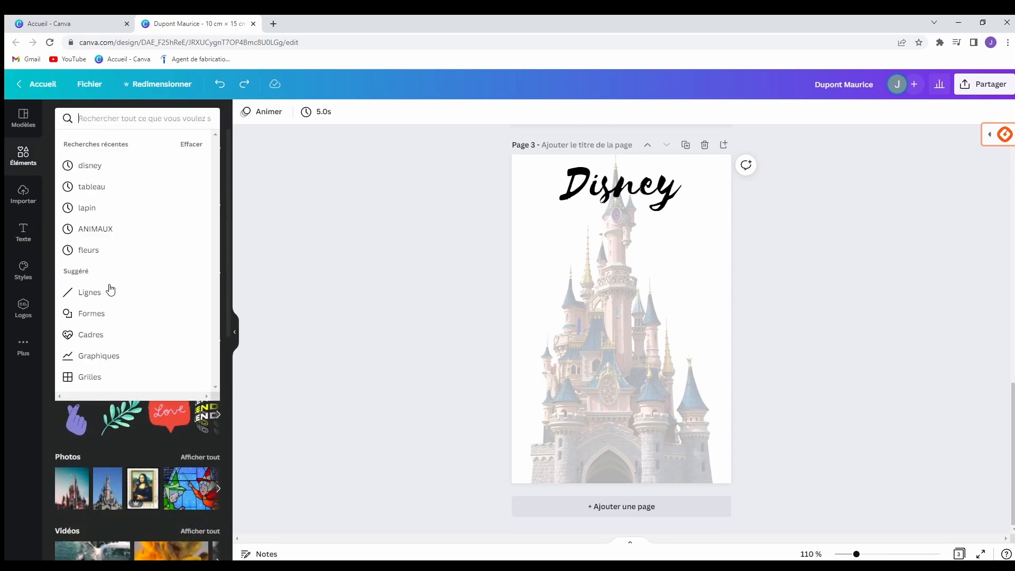
pyautogui.click(90, 292)
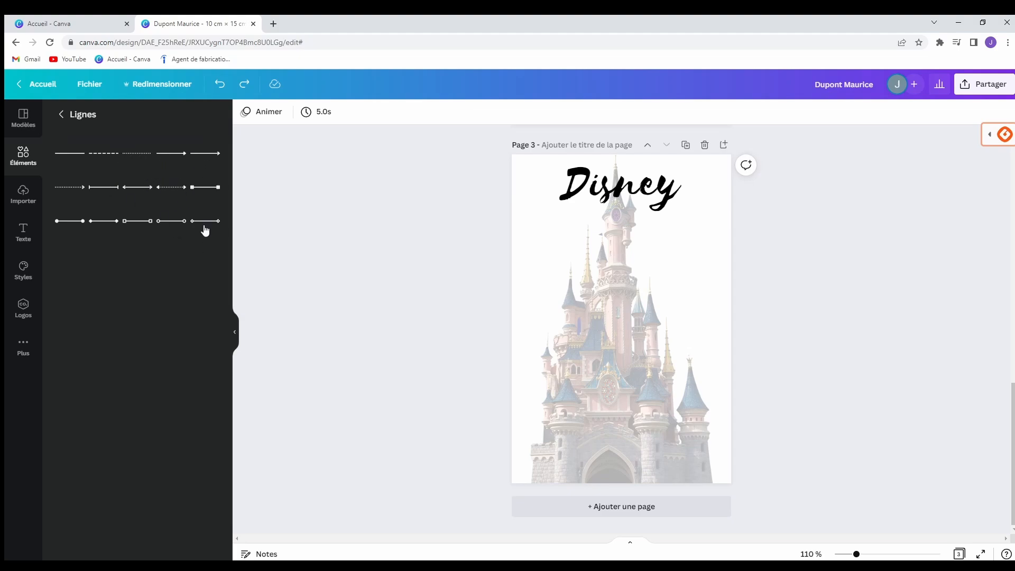
pyautogui.click(109, 159)
pyautogui.moveTo(659, 319); pyautogui.dragTo(726, 319)
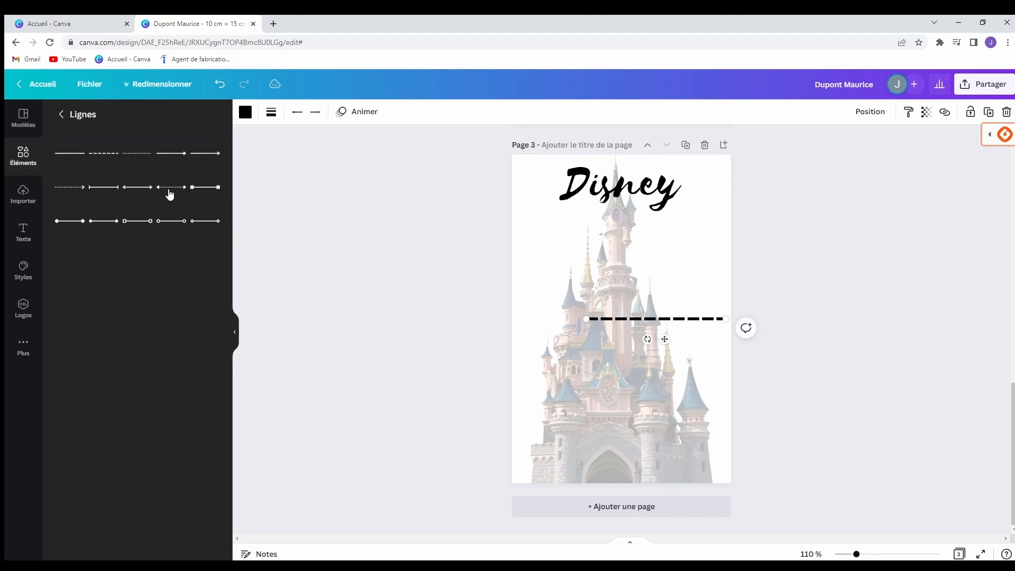
# Add an arrow line, rotate it to point upward and stretch it taller.
pyautogui.click(185, 155)
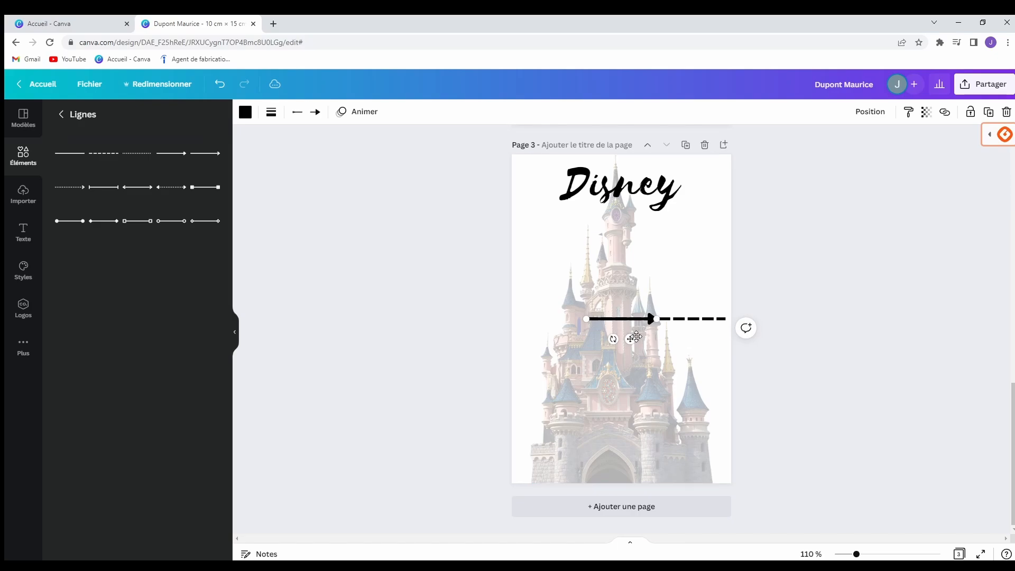
pyautogui.moveTo(616, 339); pyautogui.dragTo(637, 318)
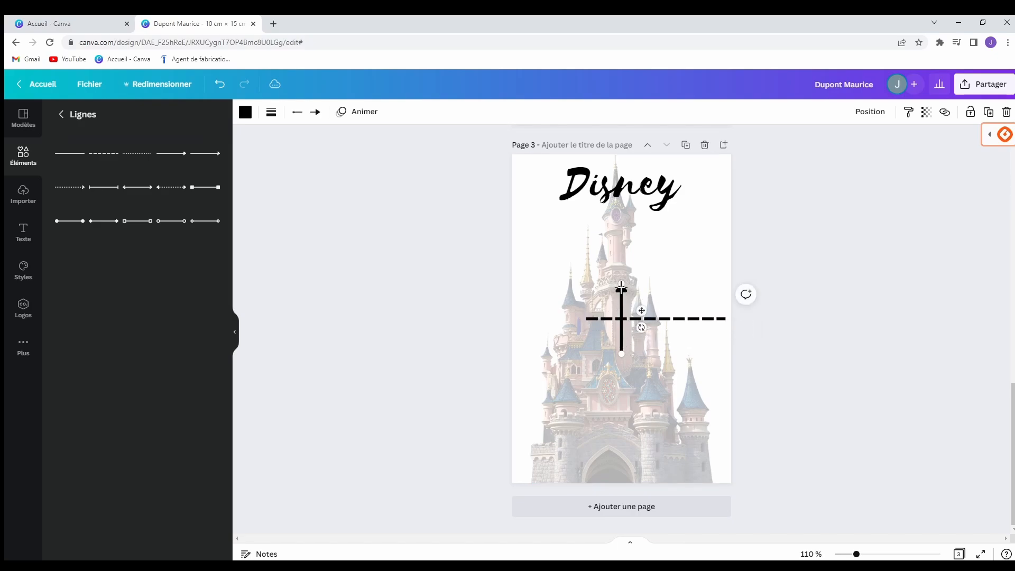
pyautogui.moveTo(620, 284)
pyautogui.mouseDown()
pyautogui.moveTo(618, 248)
pyautogui.moveTo(624, 418)
pyautogui.moveTo(619, 269)
pyautogui.mouseUp()
# Undo the arrow and dashed line, then go back to the full elements list.
pyautogui.click(221, 85)
pyautogui.click(221, 84)
pyautogui.click(221, 85)
pyautogui.click(222, 84)
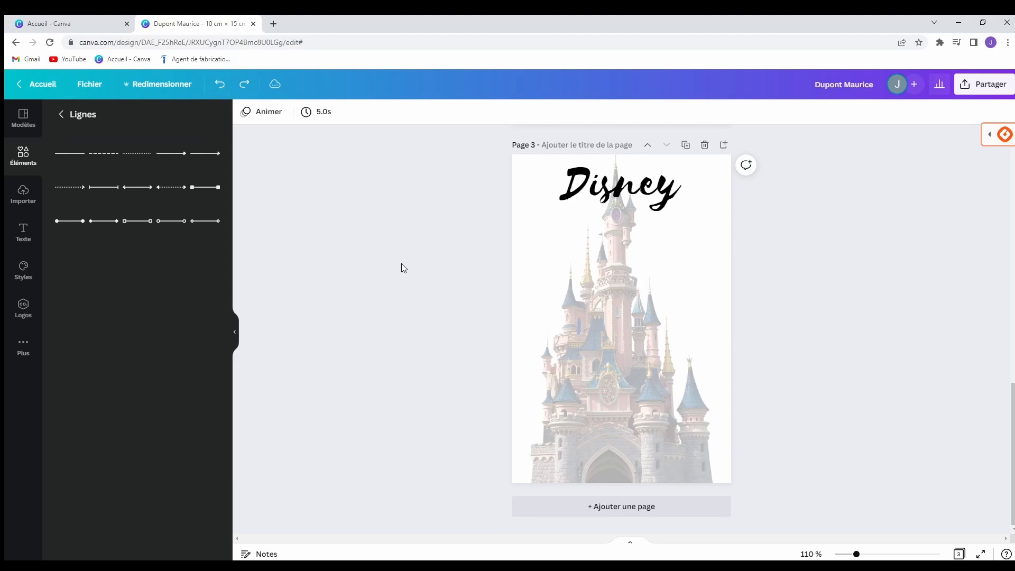
pyautogui.click(21, 153)
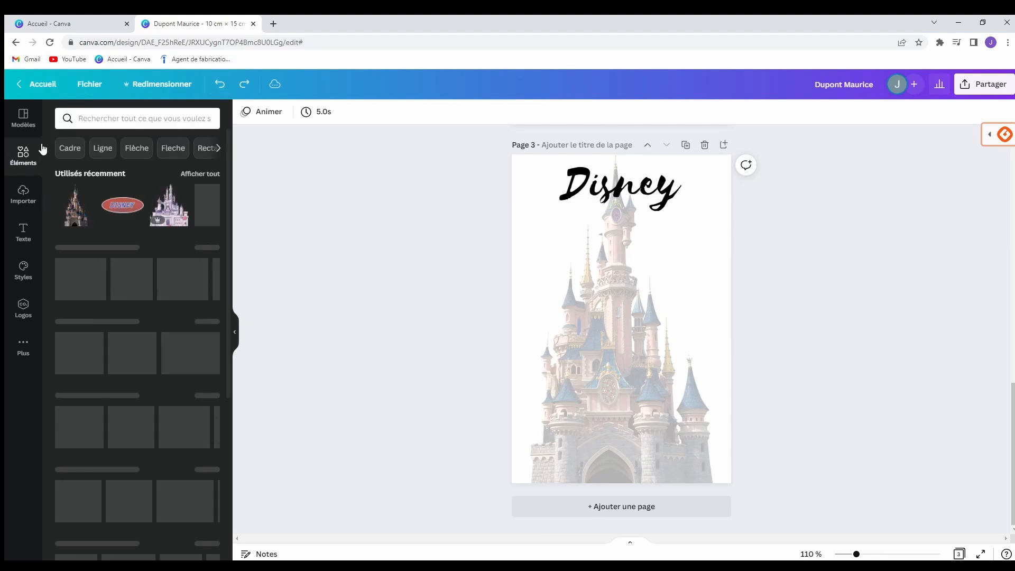
# Search elements for 'tableau' and add a plain grid table to page 3.
pyautogui.click(112, 118)
pyautogui.write('table')
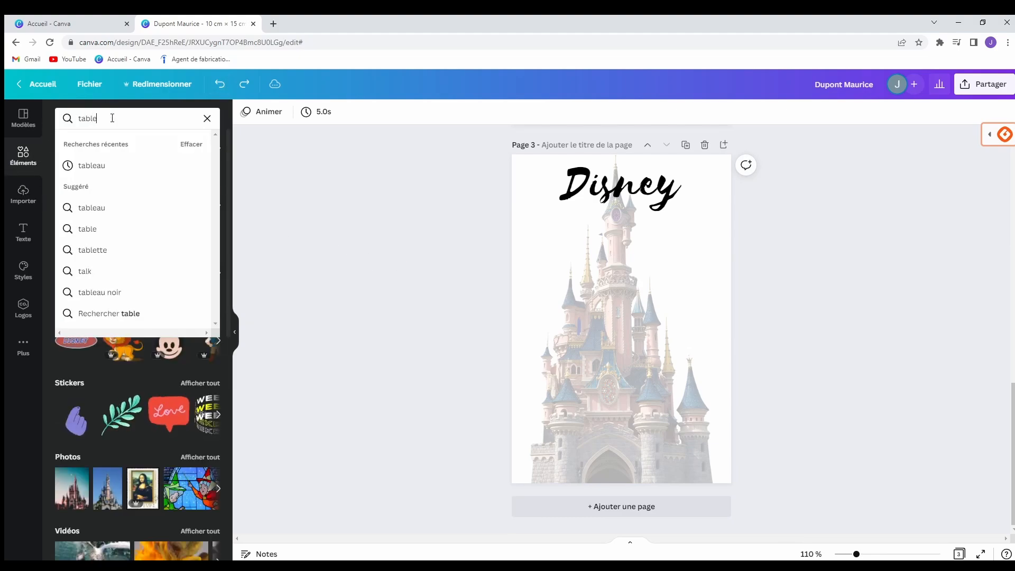
pyautogui.write('au')
pyautogui.press('Return')
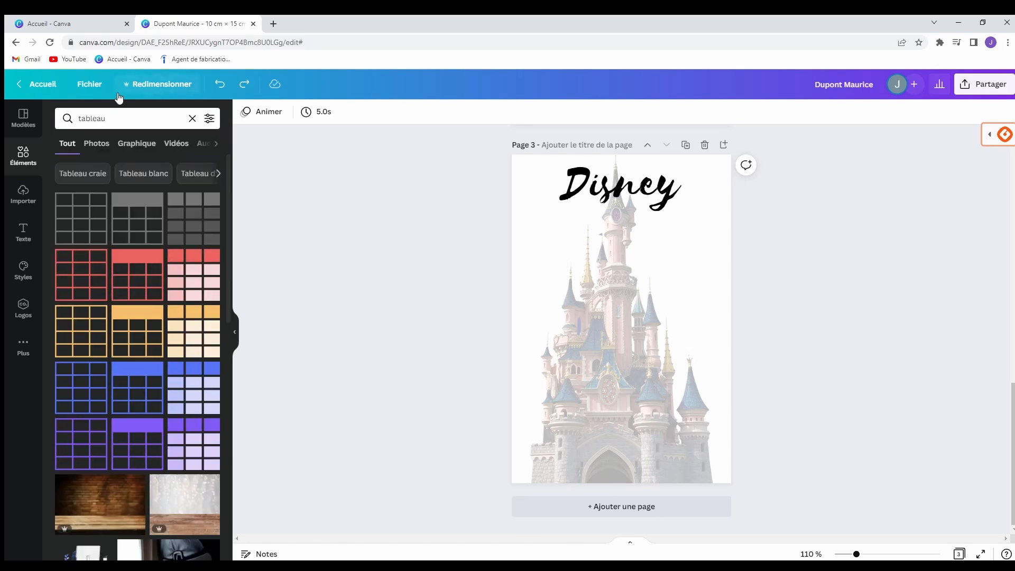
pyautogui.click(81, 224)
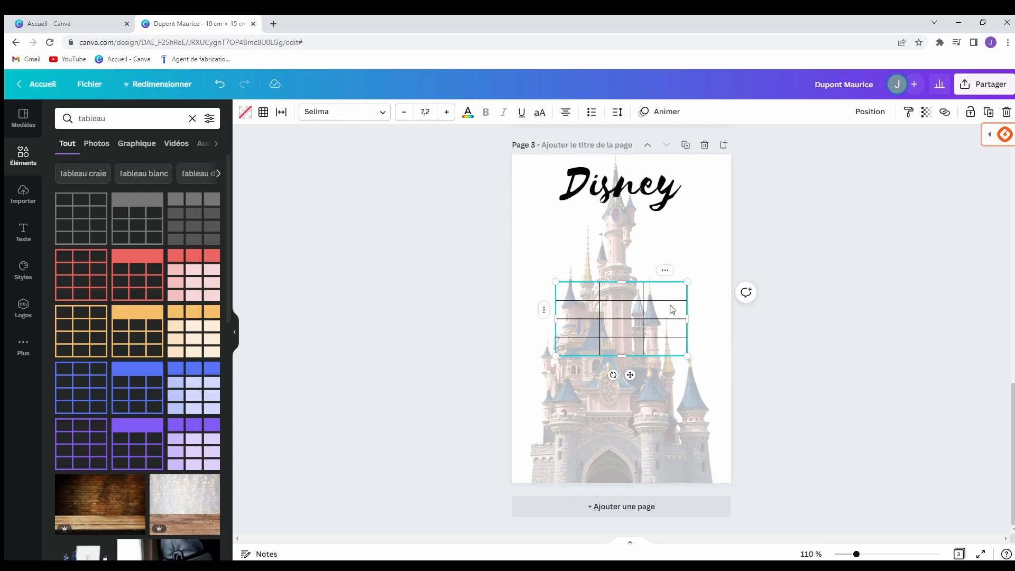
# Write 'Date' in the first header cell and enlarge its font size.
pyautogui.doubleClick(591, 295)
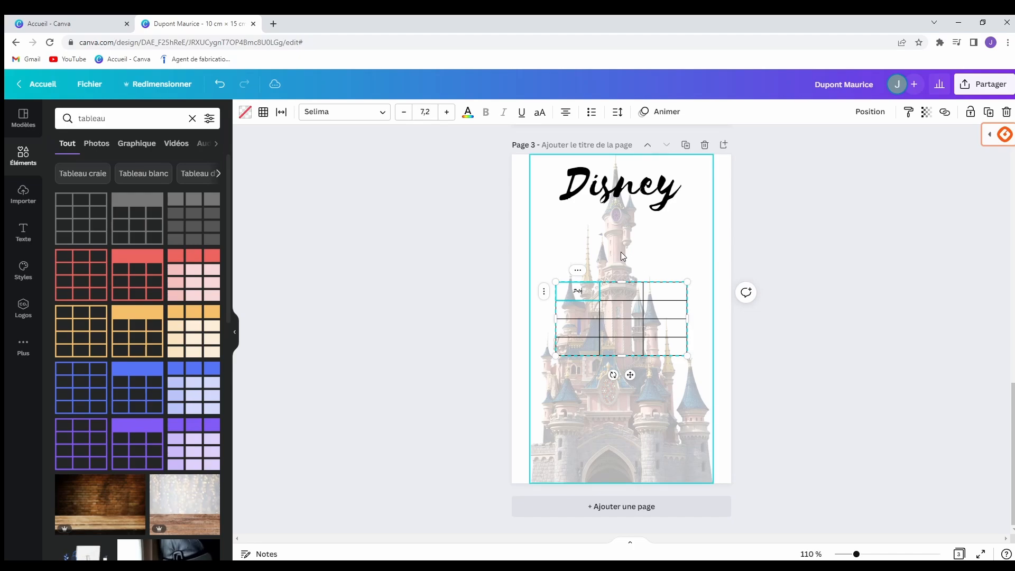
pyautogui.click(446, 112)
pyautogui.click(447, 112)
pyautogui.click(447, 112)
pyautogui.click(447, 112)
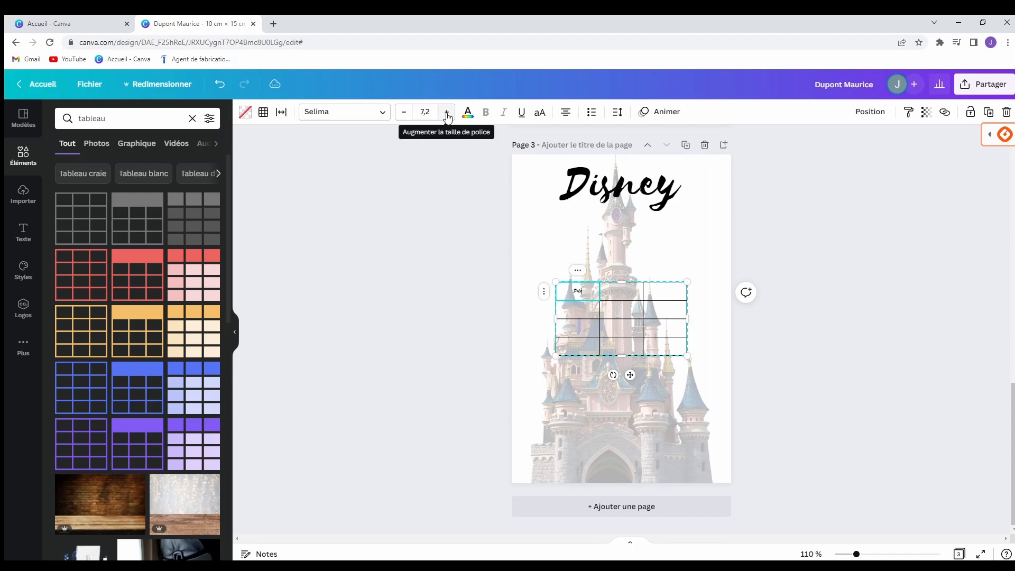
pyautogui.click(447, 112)
pyautogui.click(447, 112)
pyautogui.click(447, 112)
pyautogui.click(447, 112)
pyautogui.click(447, 112)
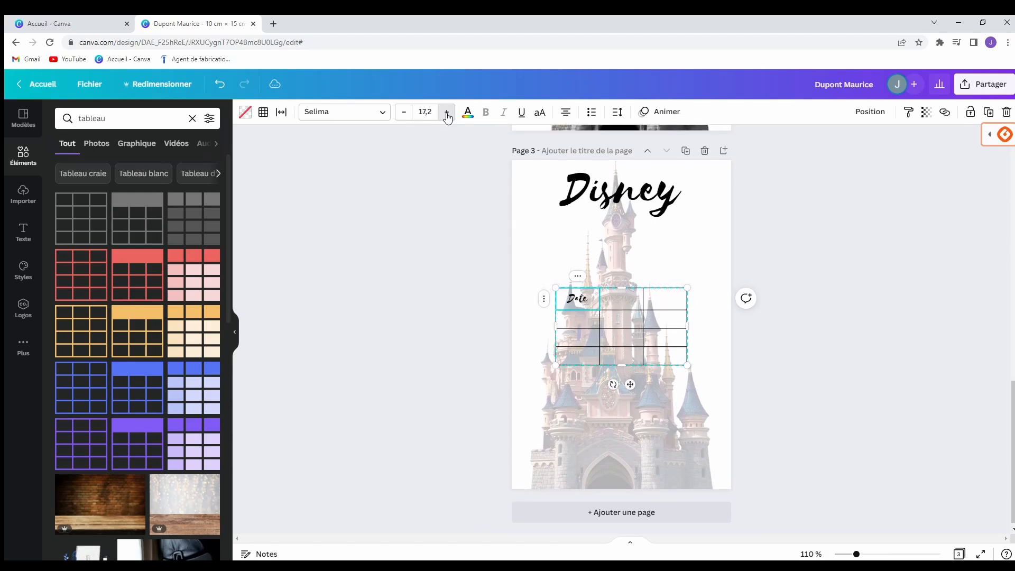
pyautogui.click(447, 112)
pyautogui.click(447, 112)
# Fill the '+/-' and 'TOTAL' header cells and enlarge the TOTAL heading text.
pyautogui.click(620, 301)
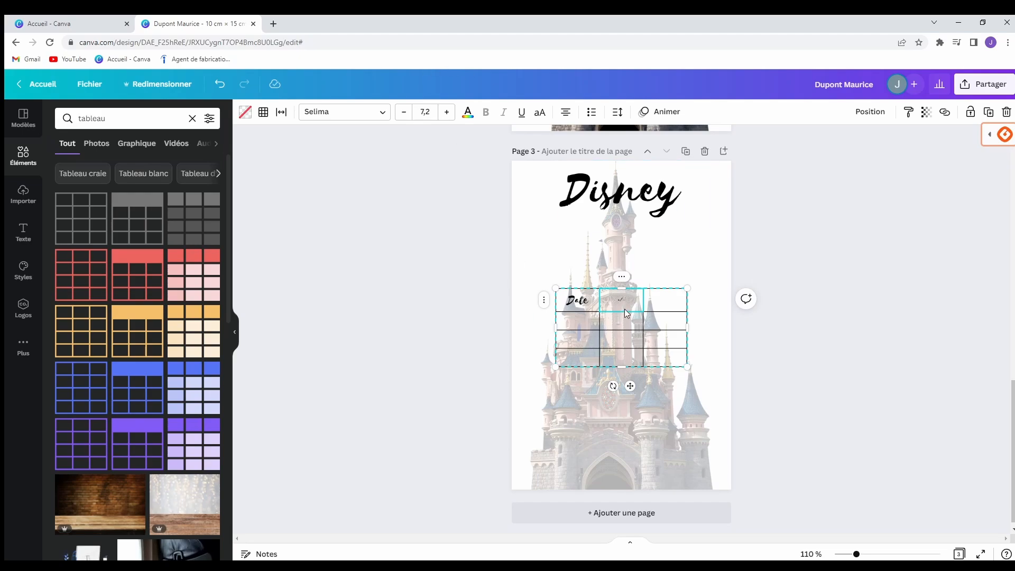
pyautogui.click(580, 302)
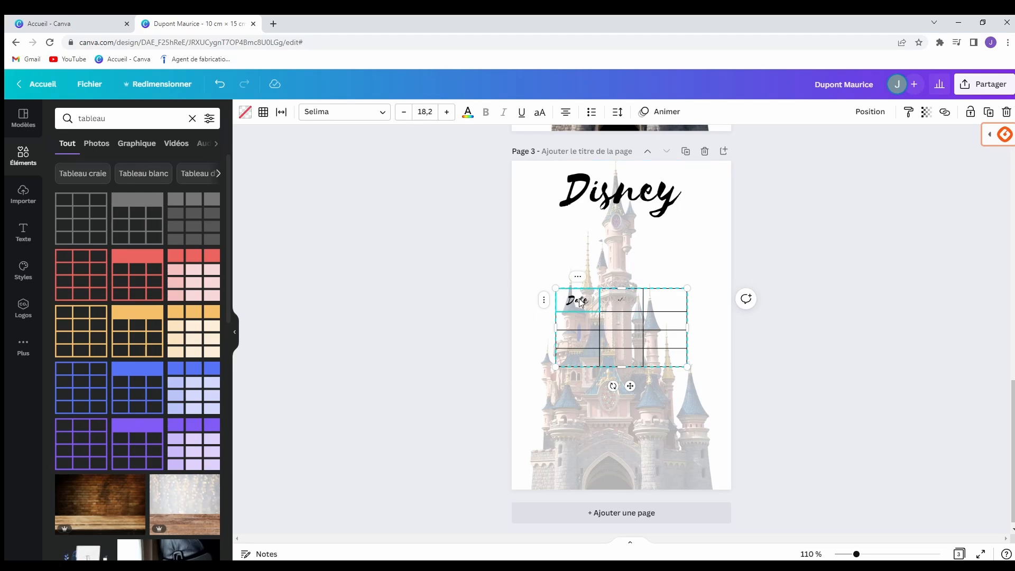
pyautogui.click(618, 303)
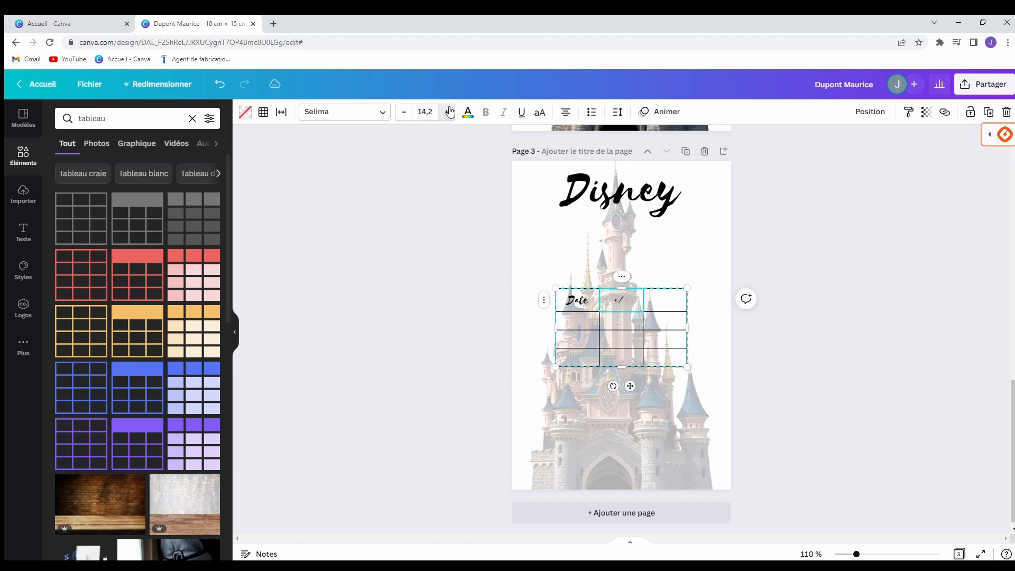
pyautogui.click(666, 304)
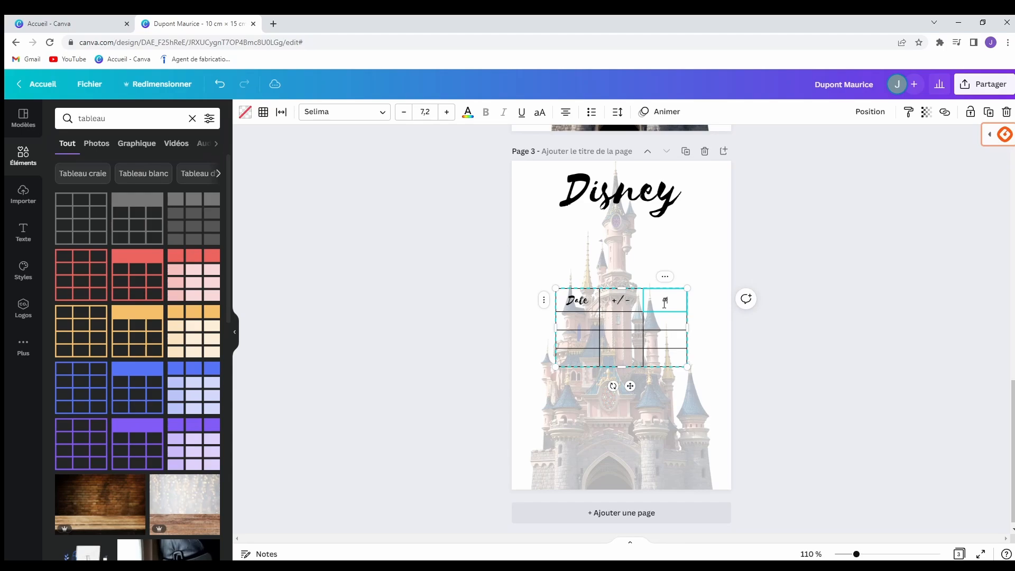
pyautogui.click(447, 113)
pyautogui.click(447, 113)
pyautogui.click(448, 113)
pyautogui.click(449, 112)
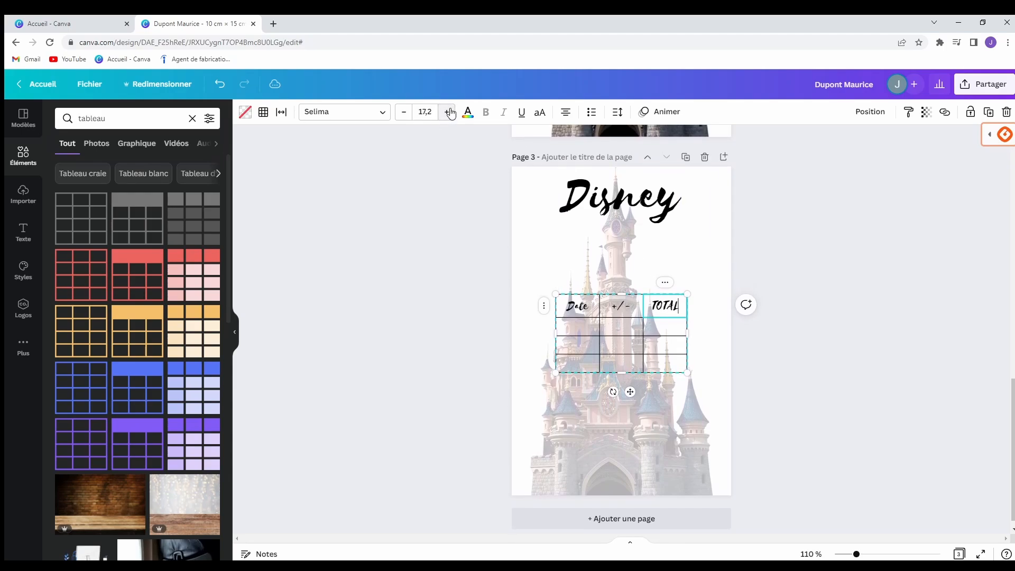
pyautogui.click(448, 112)
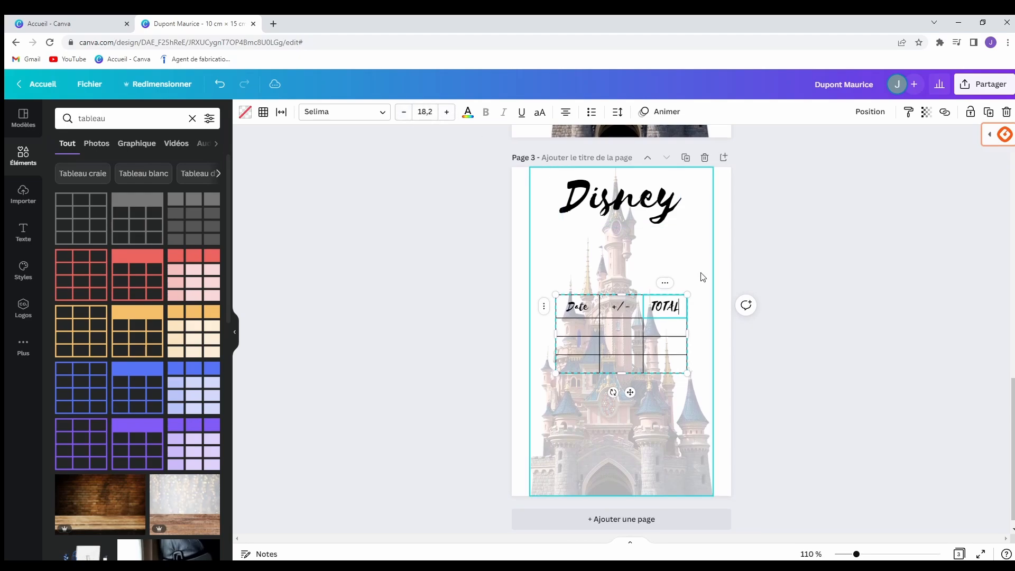
pyautogui.click(814, 333)
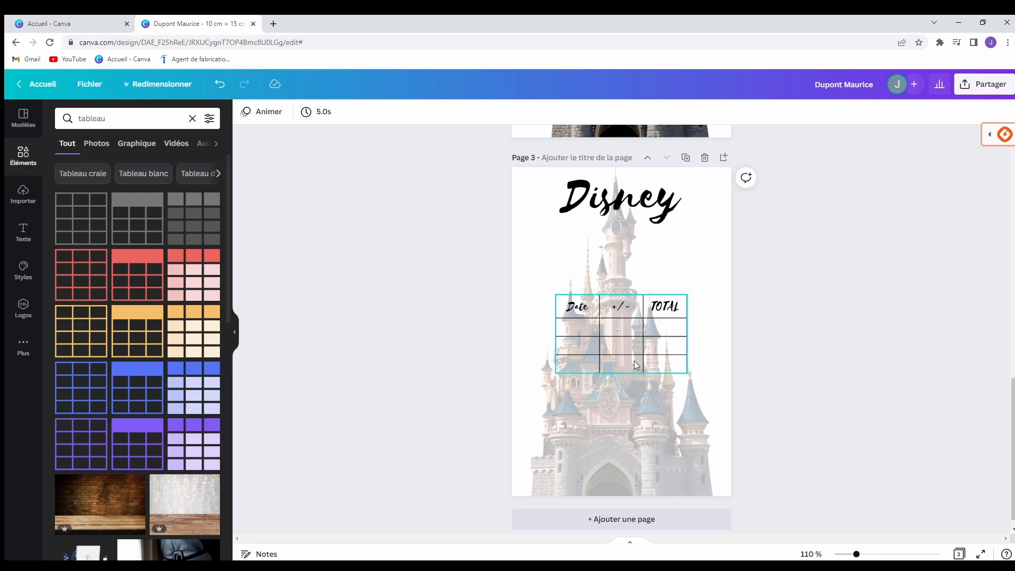
# Append several rows to the bottom of the table with Ajouter ligne après.
pyautogui.rightClick(612, 344)
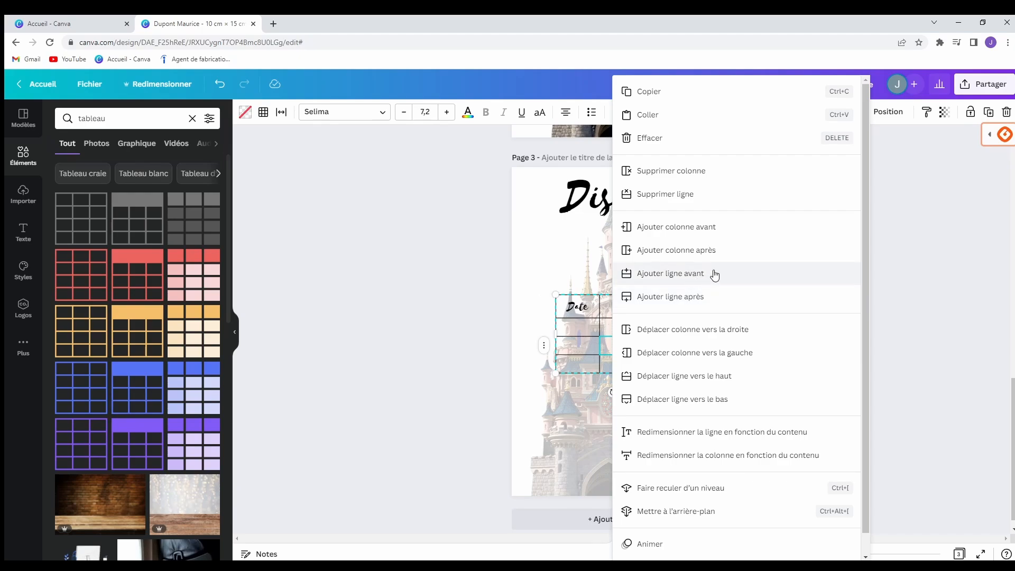
pyautogui.click(670, 296)
pyautogui.rightClick(664, 377)
pyautogui.click(709, 323)
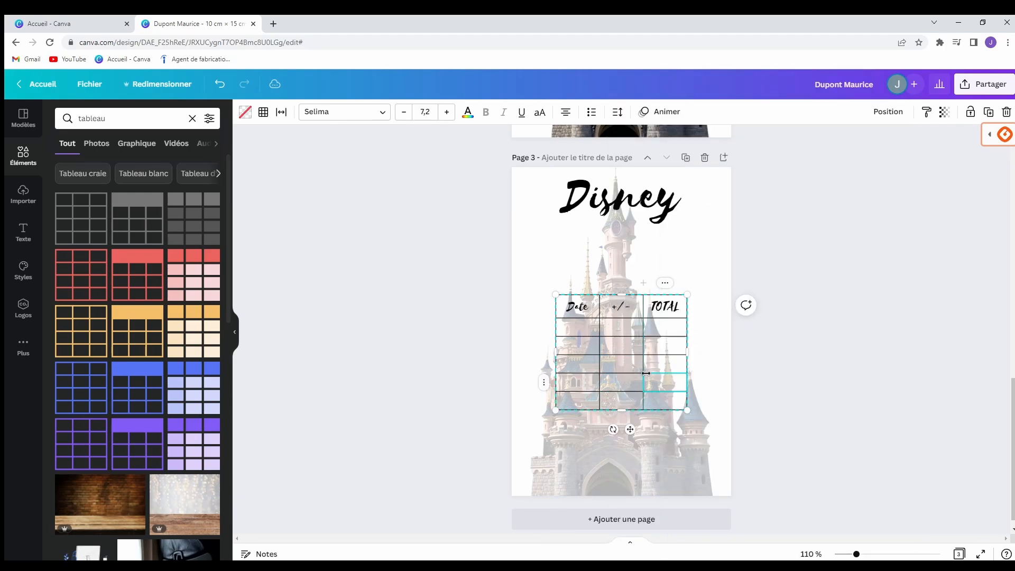
pyautogui.rightClick(646, 373)
pyautogui.click(682, 296)
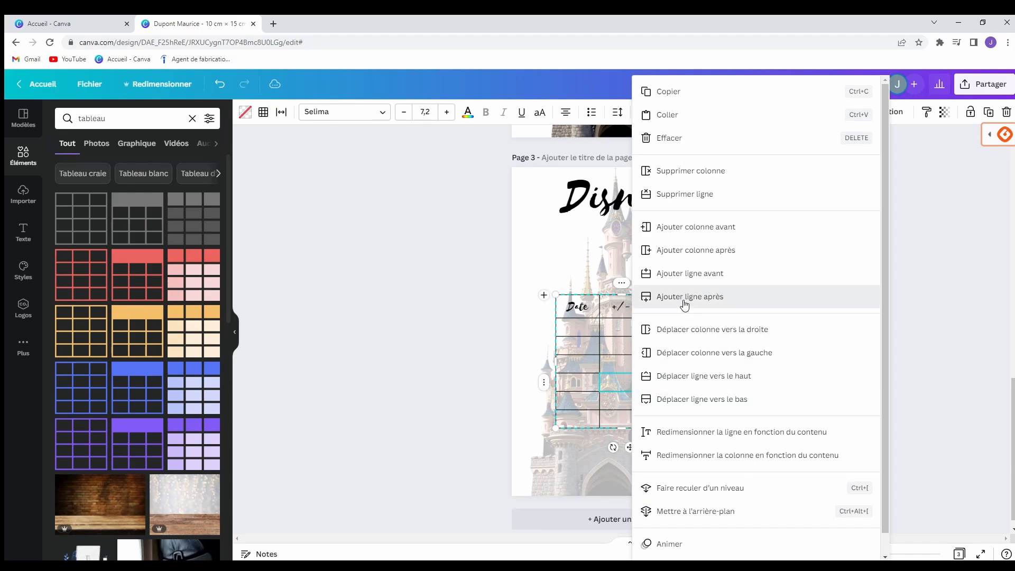
pyautogui.click(654, 296)
pyautogui.rightClick(603, 420)
pyautogui.click(658, 296)
pyautogui.rightClick(628, 404)
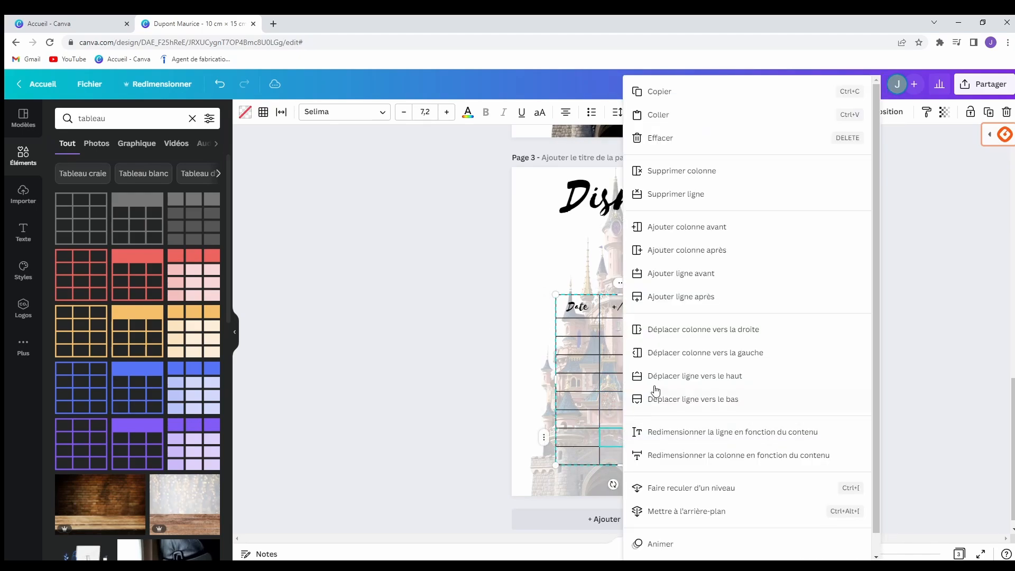
pyautogui.click(659, 295)
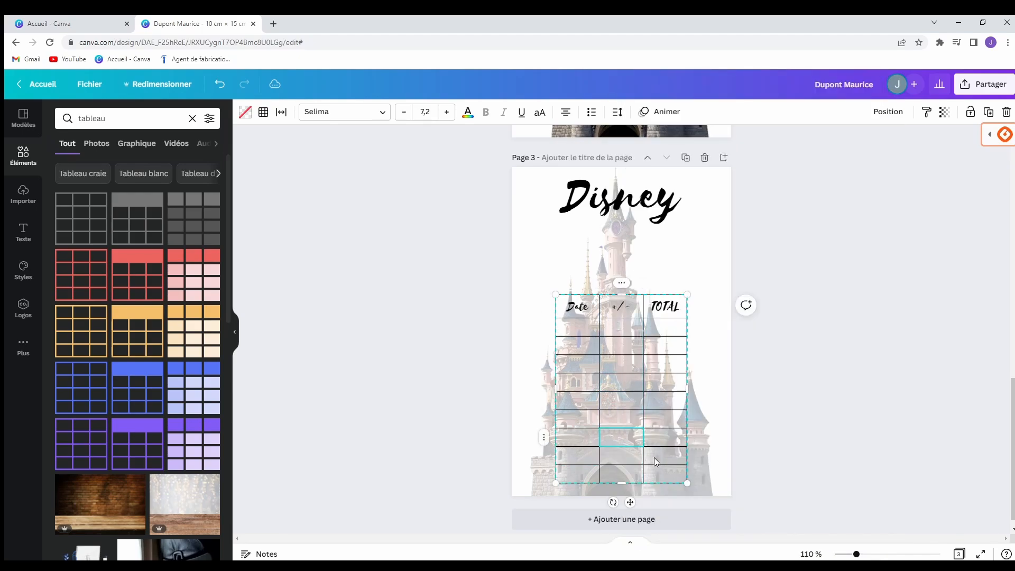
pyautogui.rightClick(655, 458)
pyautogui.click(712, 296)
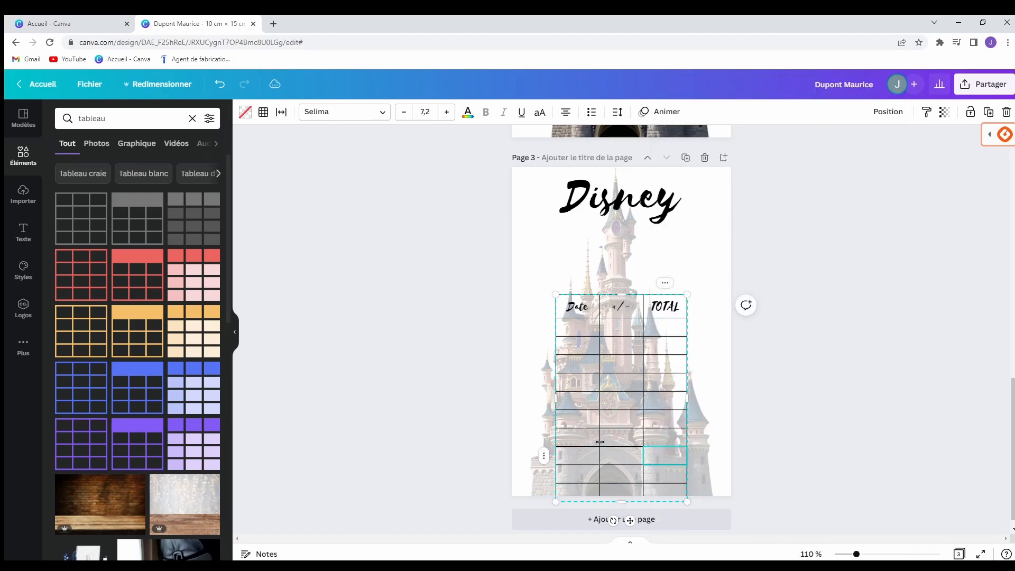
# Move the table up directly beneath the Disney title, toward the left side.
pyautogui.click(799, 368)
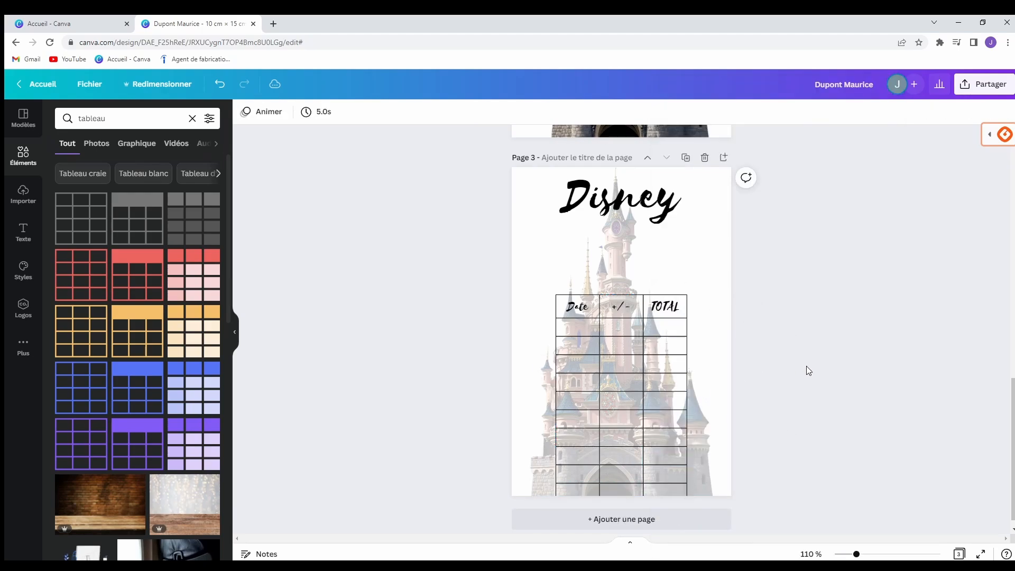
pyautogui.click(666, 346)
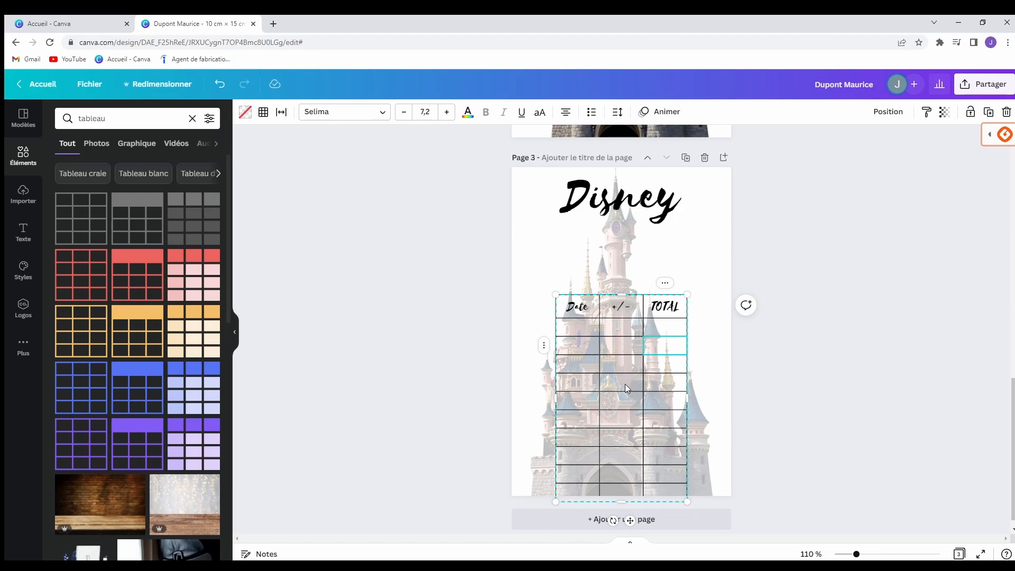
pyautogui.moveTo(626, 386); pyautogui.dragTo(591, 319)
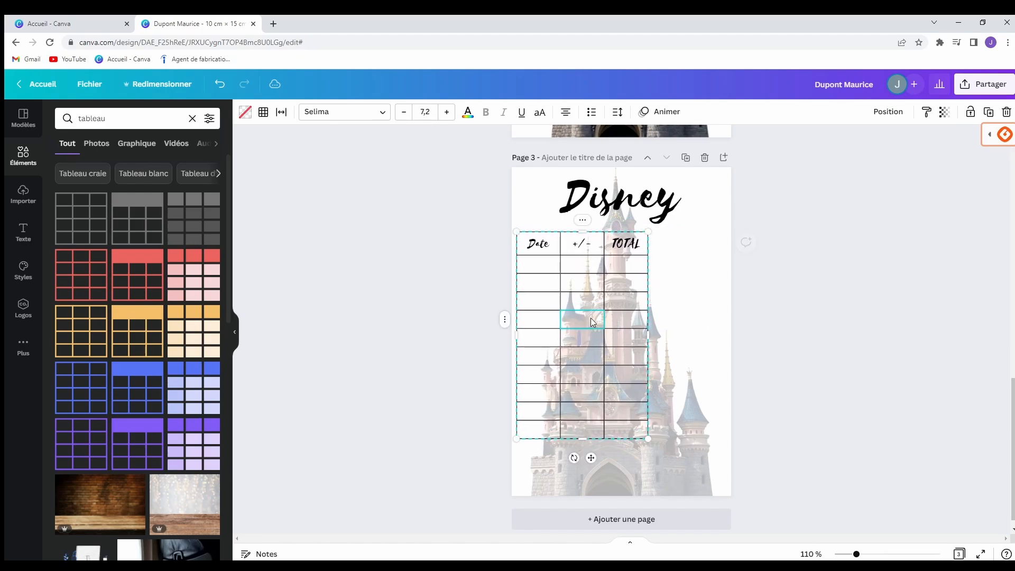
# Enlarge the budget table to about 9.7 × 11.8 cm, spanning the page width to the bottom edge.
pyautogui.click(816, 315)
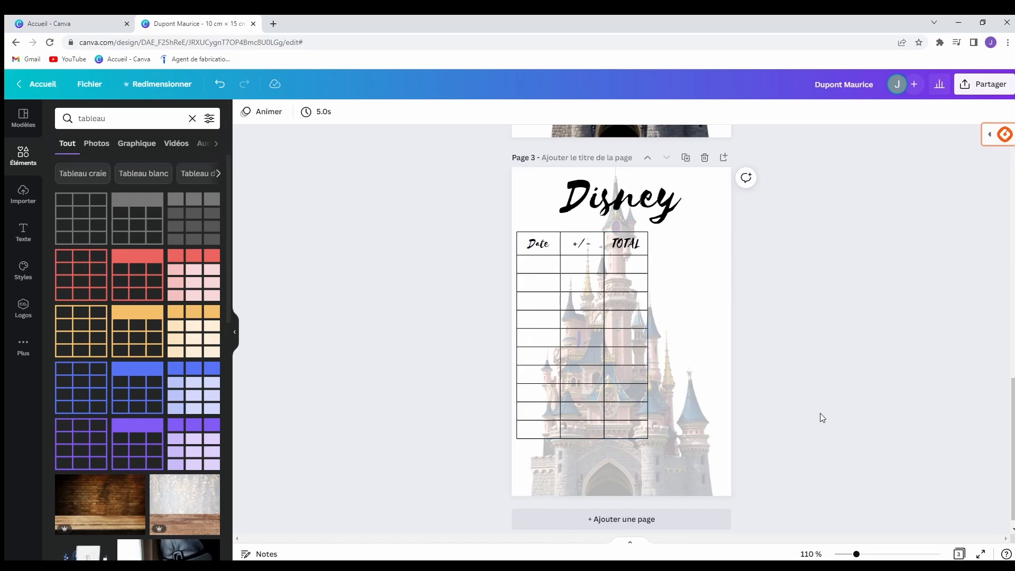
pyautogui.click(613, 363)
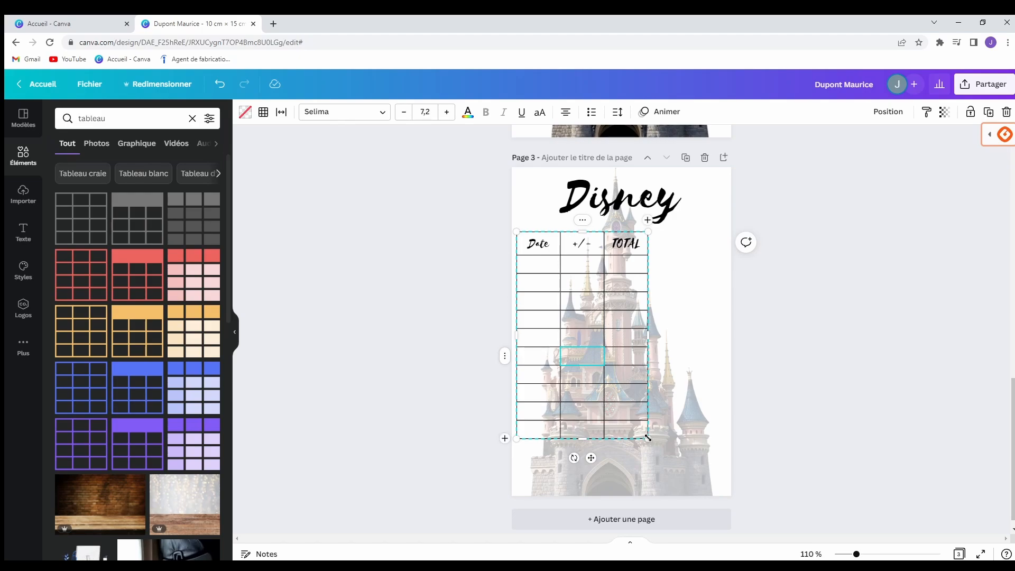
pyautogui.moveTo(648, 438); pyautogui.dragTo(731, 495)
pyautogui.click(775, 405)
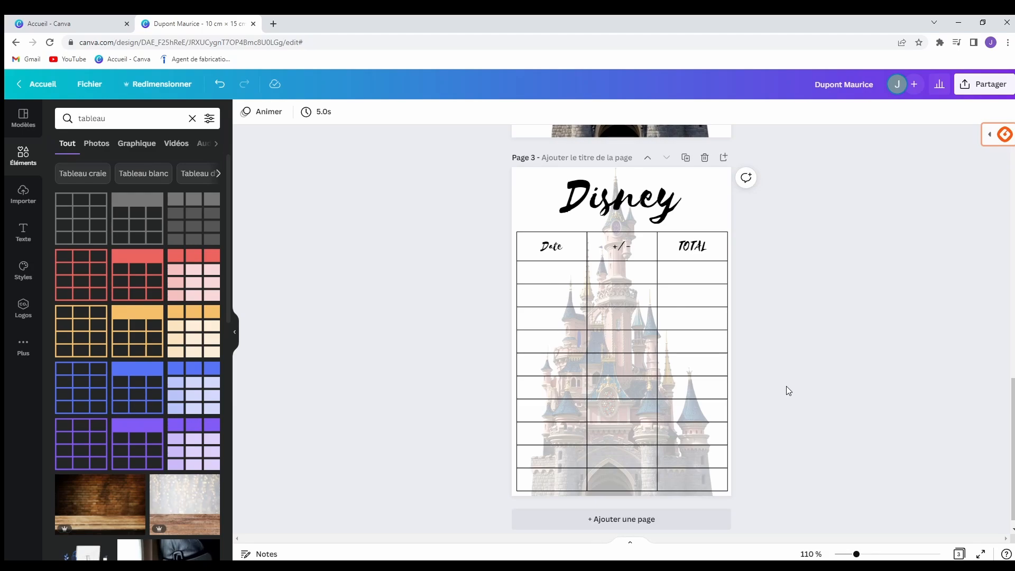
# Try the table's row and column options menus, then dismiss them and deselect the table.
pyautogui.rightClick(622, 320)
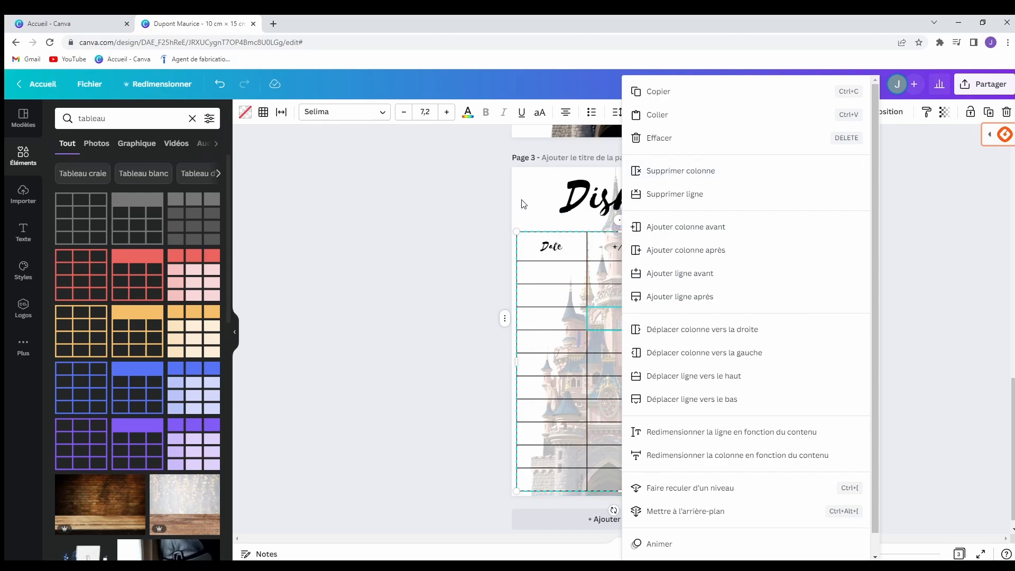
pyautogui.click(688, 172)
pyautogui.rightClick(675, 274)
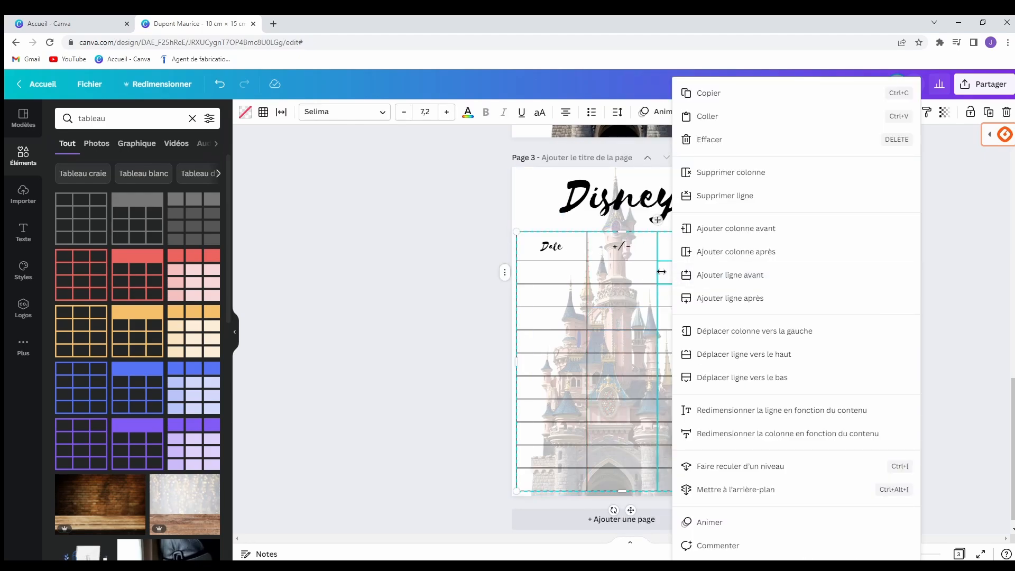
pyautogui.rightClick(601, 324)
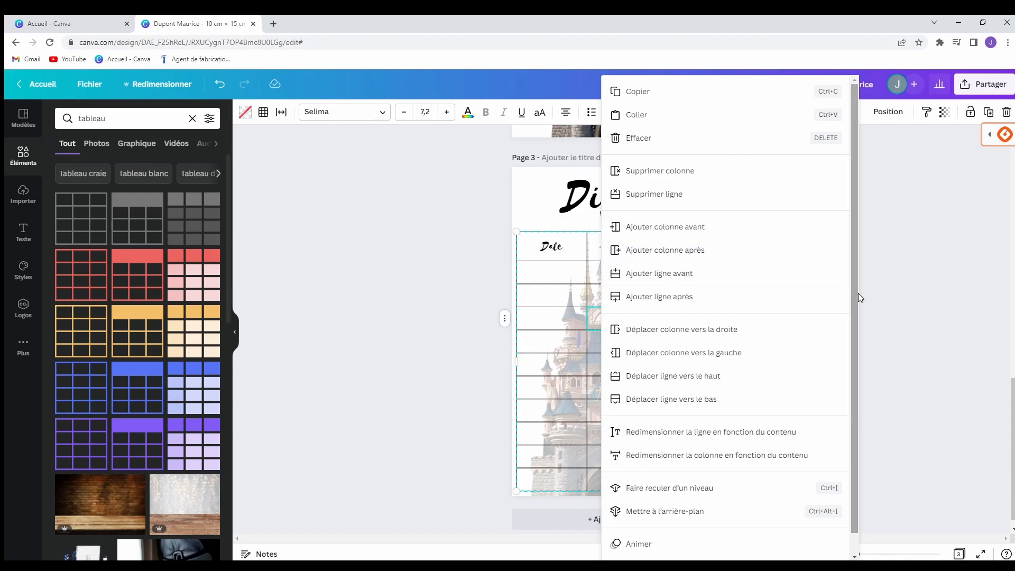
pyautogui.click(883, 233)
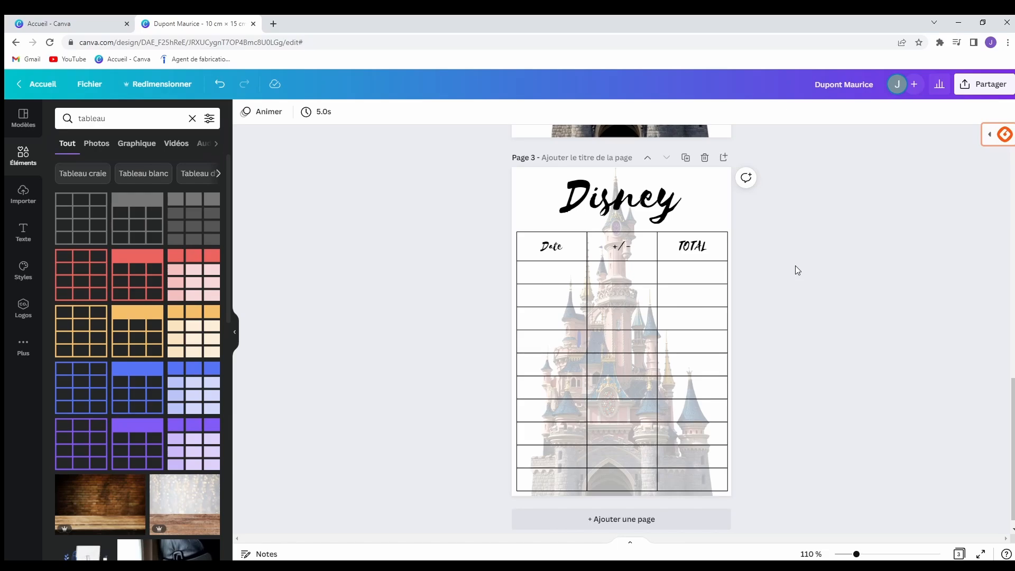
pyautogui.scroll(2, 809, 252)
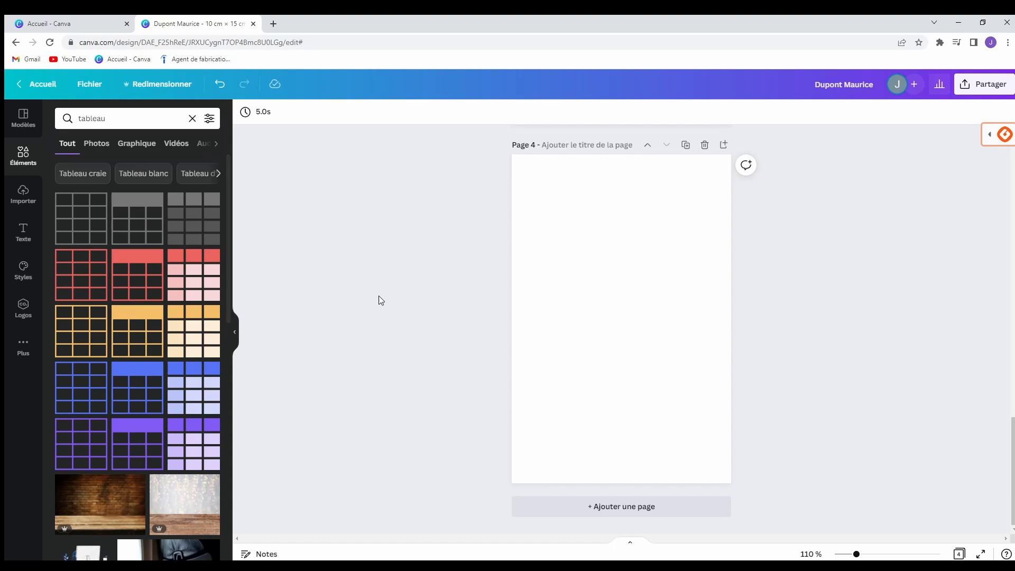
# Place the uploaded calculator photo on page 4 and stretch it to about 10,4 × 7,8, reaching the page top.
pyautogui.click(24, 196)
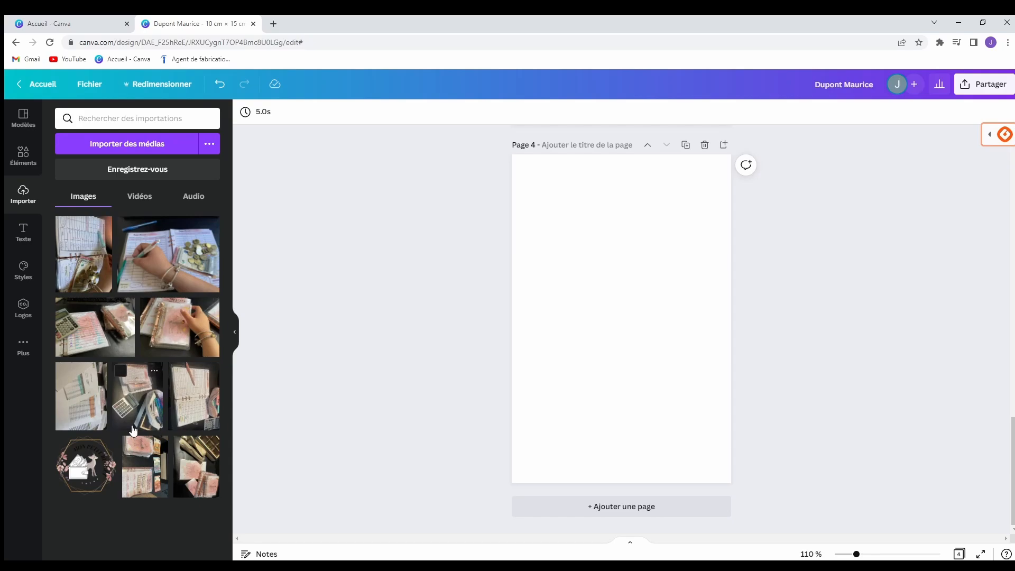
pyautogui.click(76, 334)
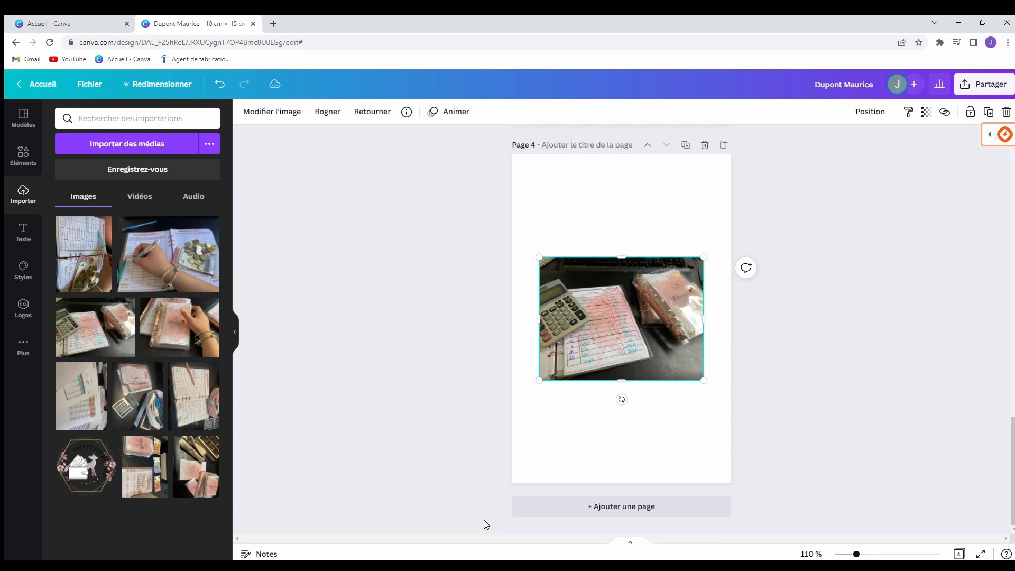
pyautogui.moveTo(702, 258); pyautogui.dragTo(729, 240)
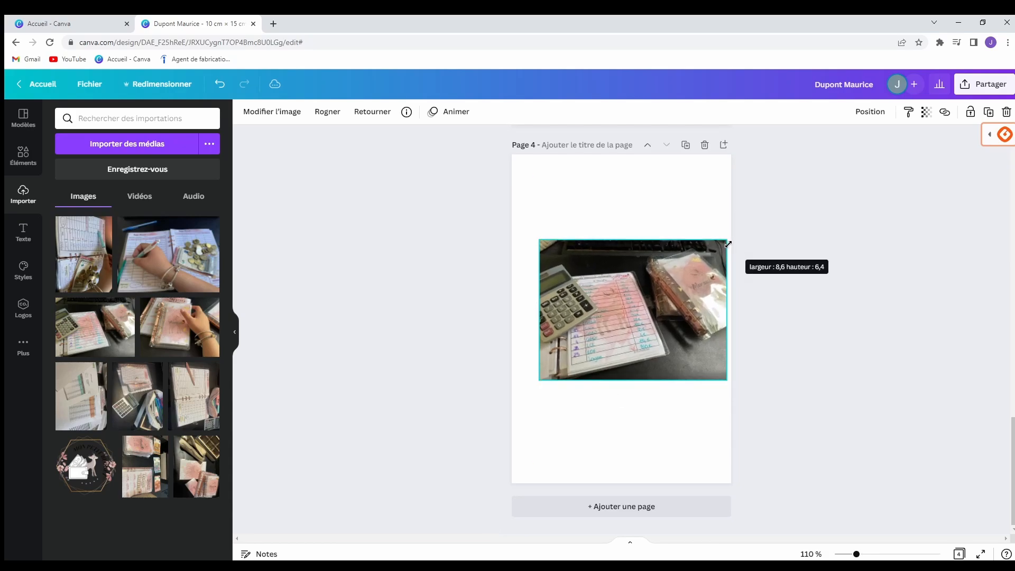
pyautogui.moveTo(540, 239); pyautogui.dragTo(499, 218)
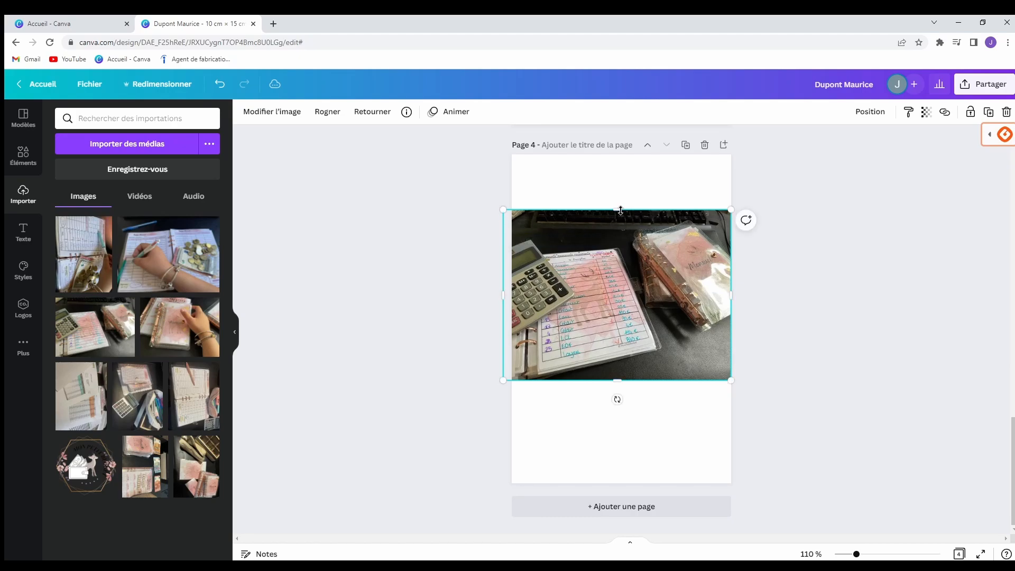
pyautogui.moveTo(621, 210); pyautogui.dragTo(624, 155)
pyautogui.moveTo(624, 380); pyautogui.dragTo(661, 311)
pyautogui.press('Delete')
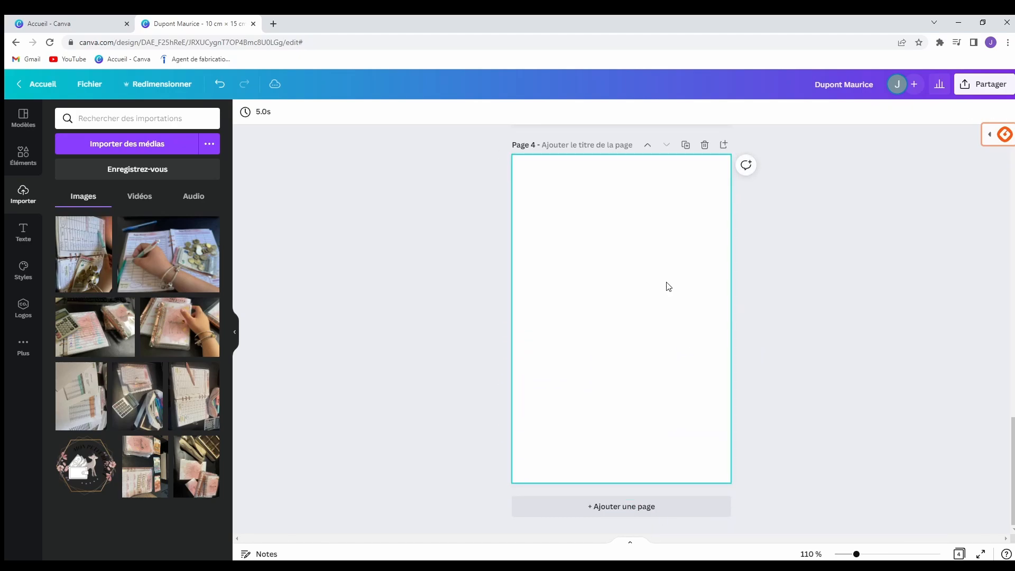
pyautogui.scroll(10, 728, 356)
pyautogui.scroll(4, 734, 357)
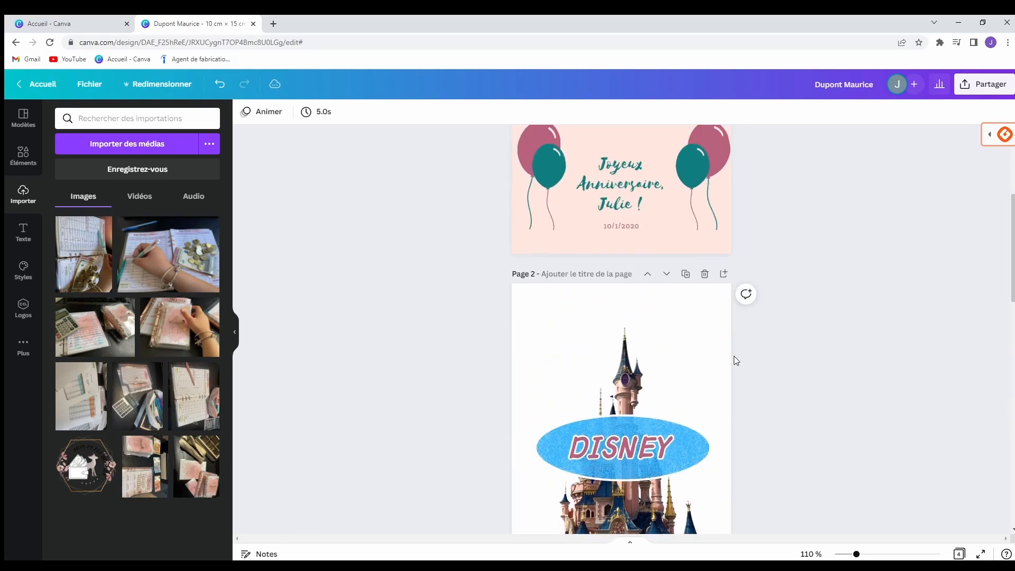
pyautogui.scroll(-9, 734, 357)
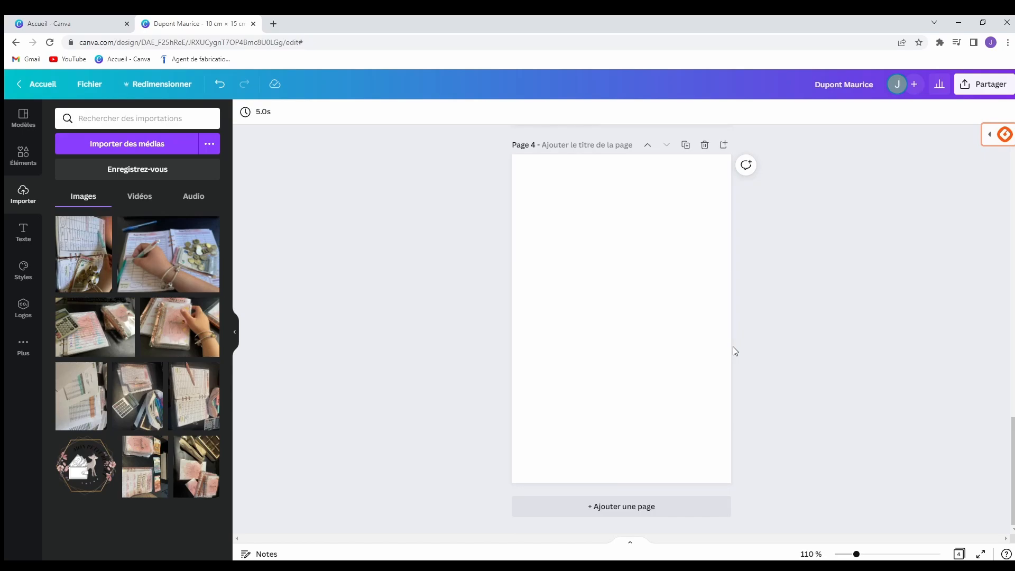
pyautogui.scroll(8, 734, 348)
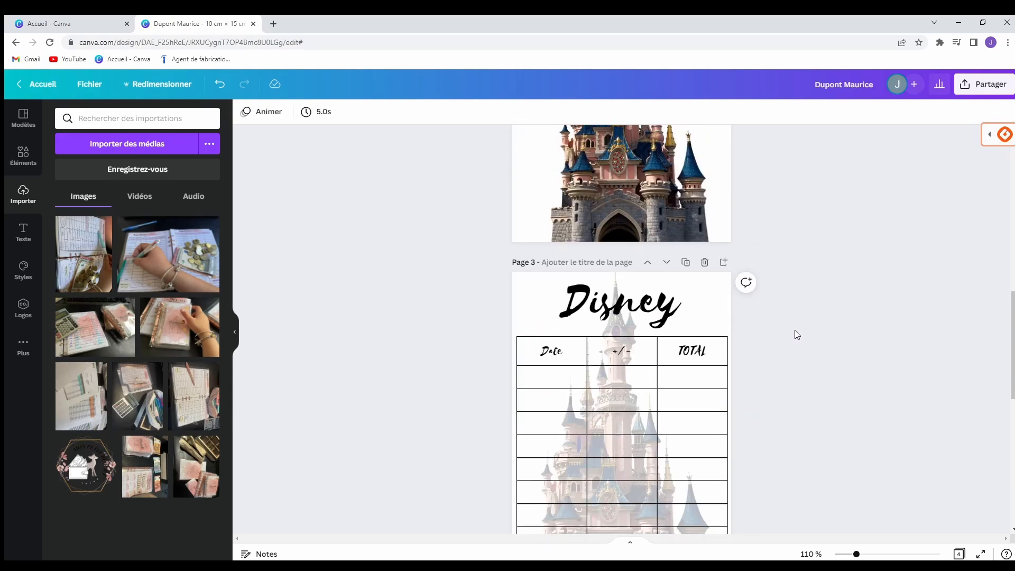
pyautogui.scroll(10, 795, 330)
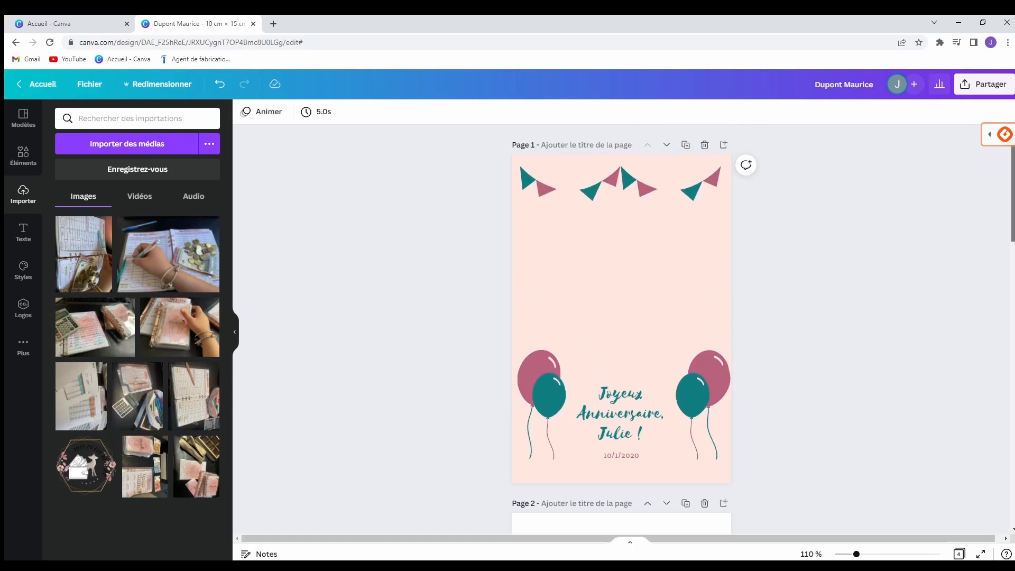
pyautogui.scroll(-15, 989, 346)
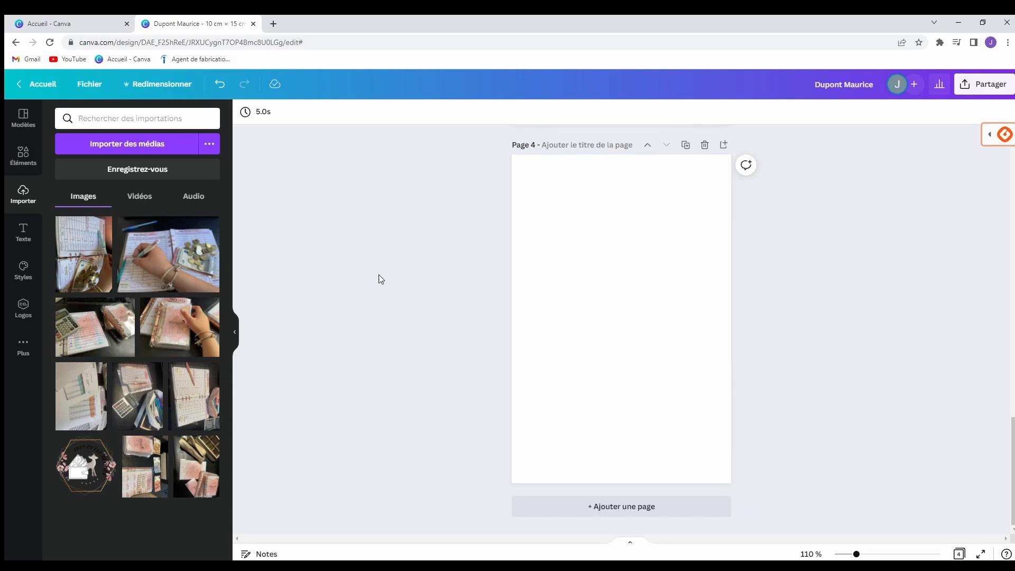
# Add the recently used Disney castle image from Éléments to page 4 and move it to the top edge.
pyautogui.click(24, 156)
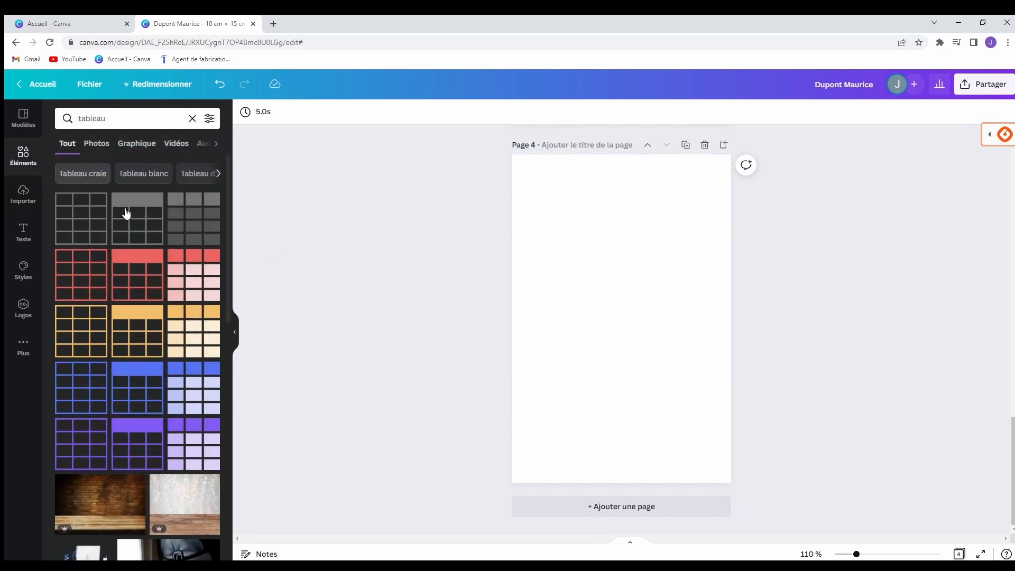
pyautogui.scroll(-7, 154, 256)
pyautogui.click(196, 122)
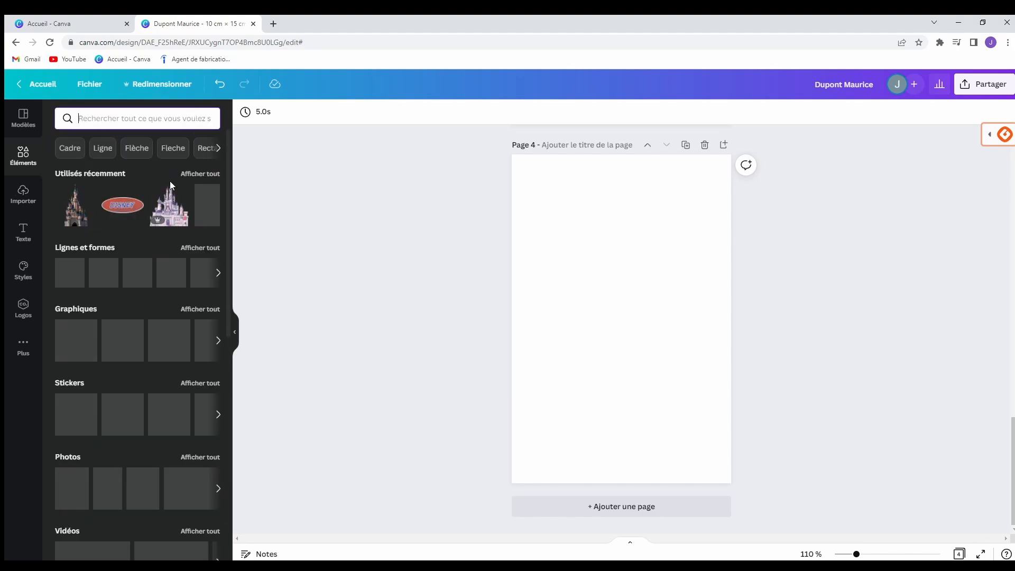
pyautogui.click(76, 205)
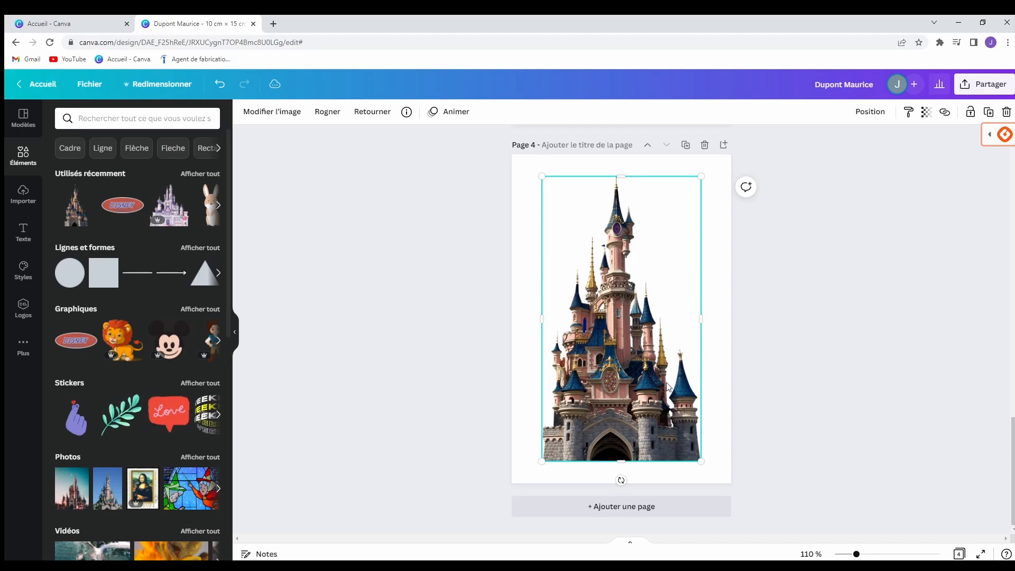
pyautogui.moveTo(630, 424); pyautogui.dragTo(635, 401)
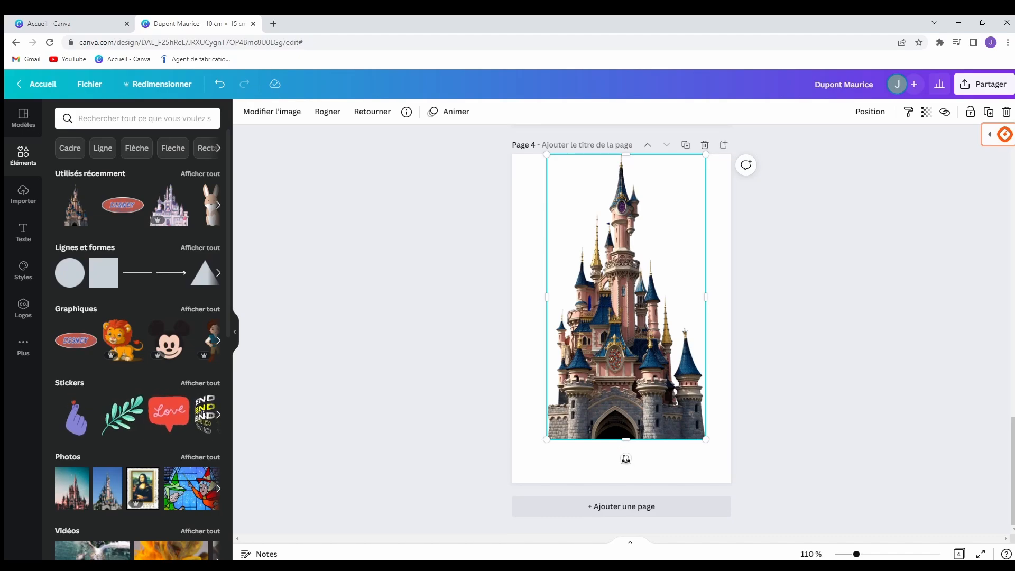
# Rotate the castle 90°, snap it to the left edge, shrink it and centre it vertically.
pyautogui.moveTo(626, 459); pyautogui.dragTo(490, 298)
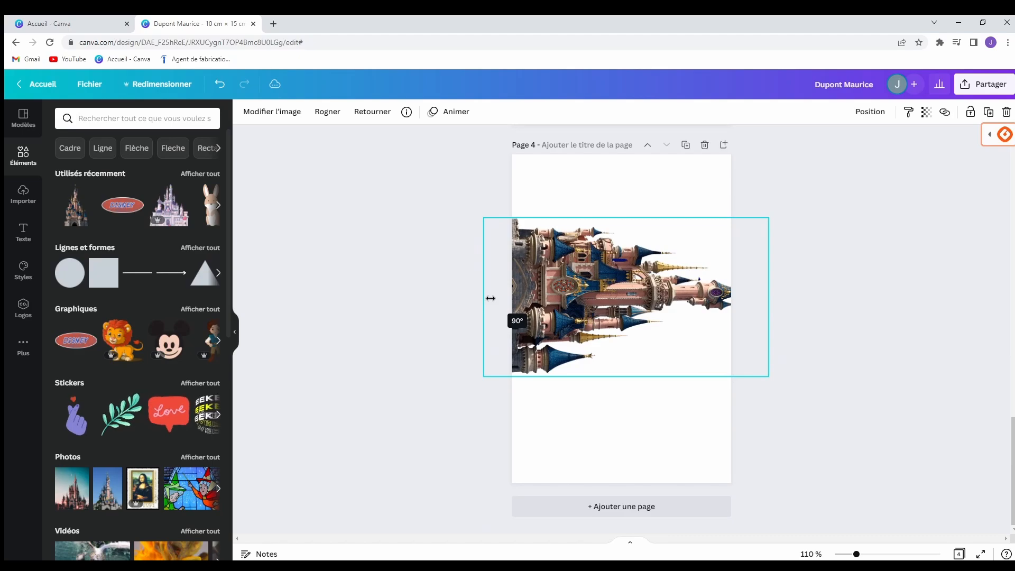
pyautogui.moveTo(491, 299); pyautogui.dragTo(491, 299)
pyautogui.moveTo(642, 323); pyautogui.dragTo(663, 337)
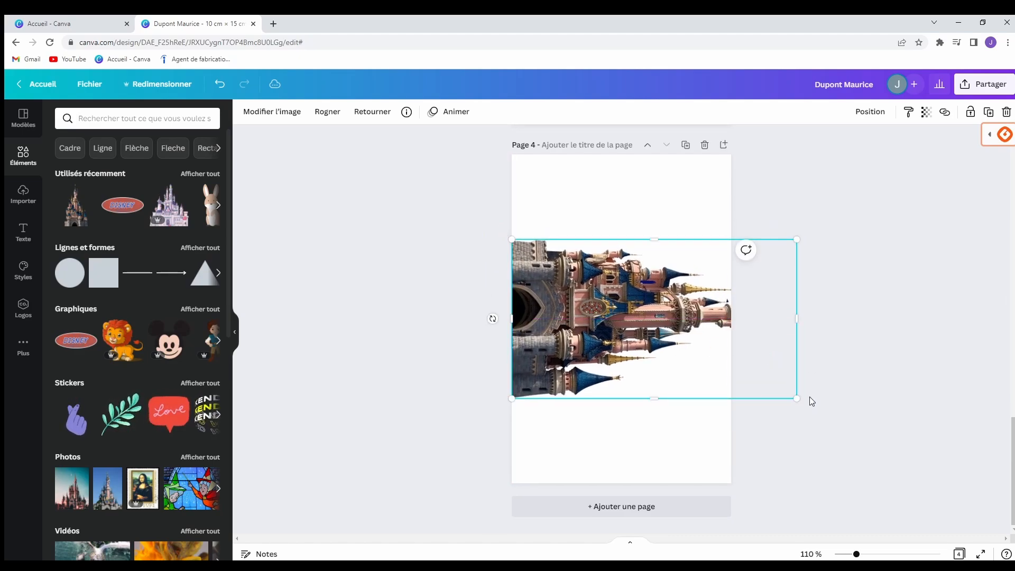
pyautogui.moveTo(799, 398); pyautogui.dragTo(732, 363)
pyautogui.moveTo(619, 320); pyautogui.dragTo(618, 333)
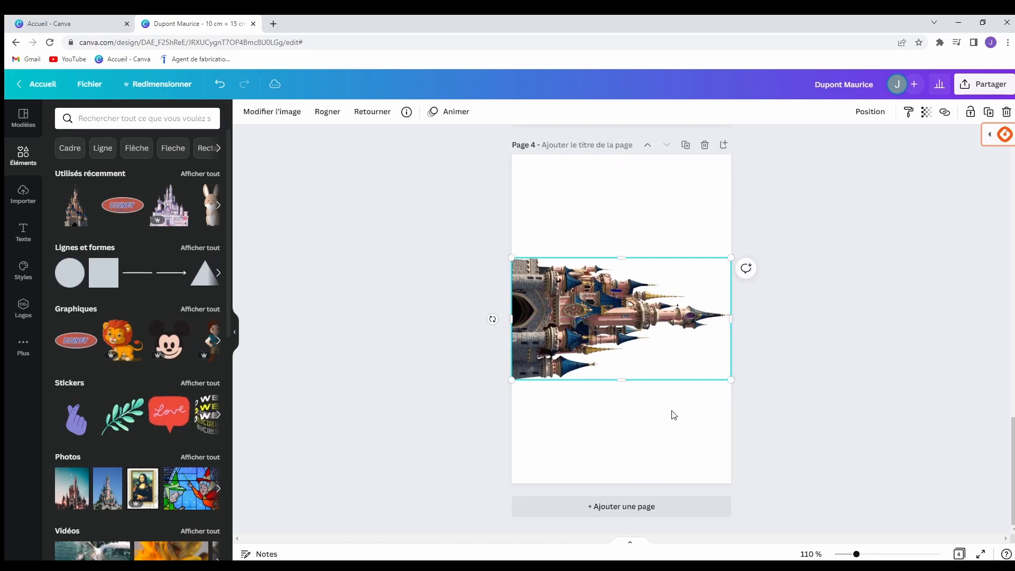
# Add a title text box to page 4 reading 'Disney'.
pyautogui.click(669, 415)
pyautogui.click(767, 415)
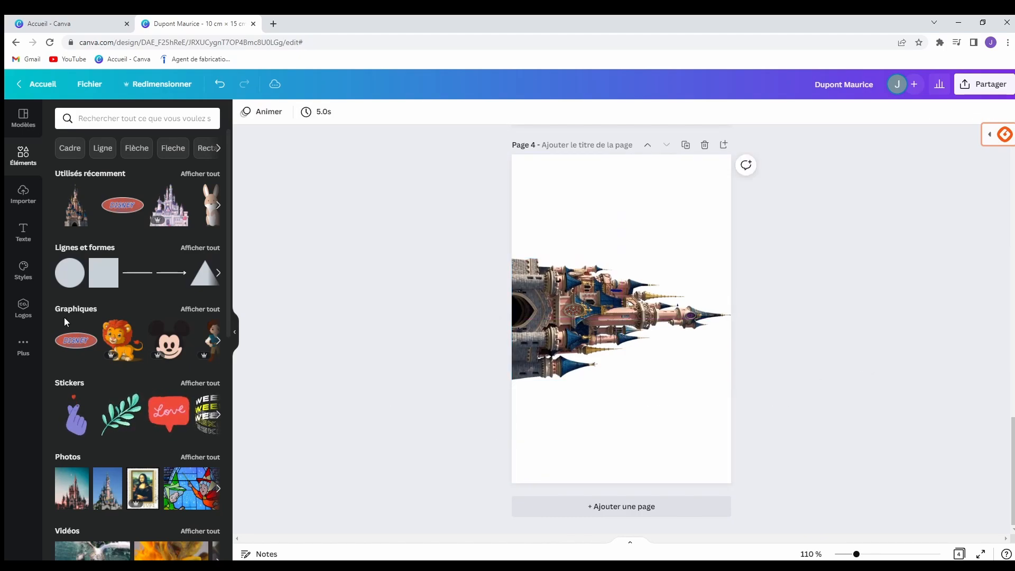
pyautogui.click(30, 226)
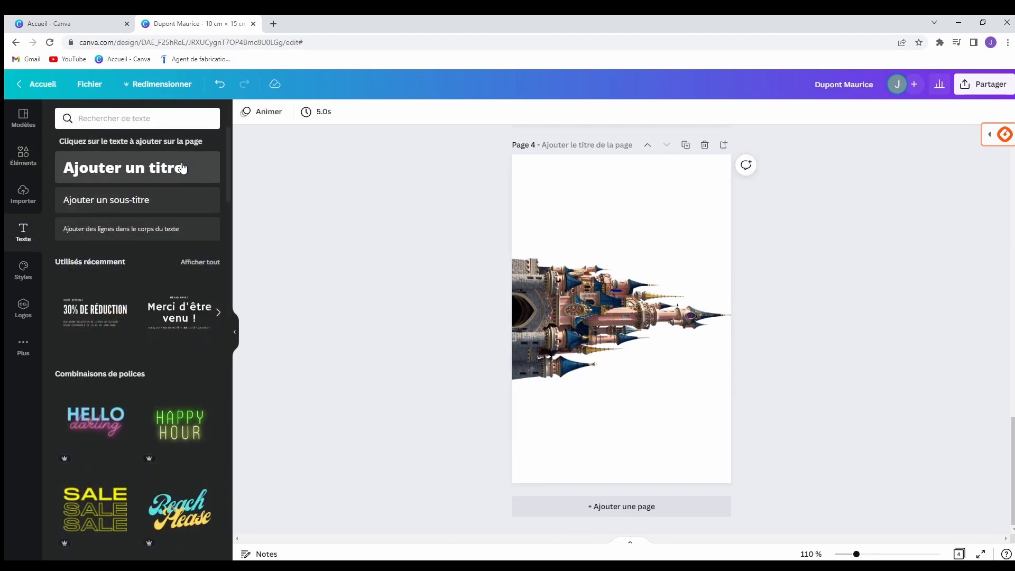
pyautogui.click(122, 168)
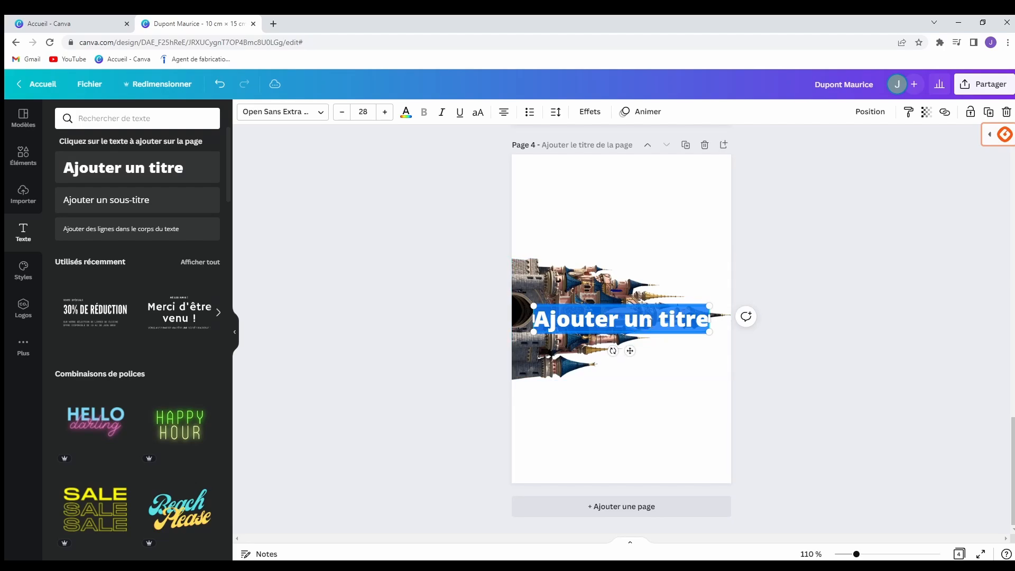
pyautogui.write('Disne')
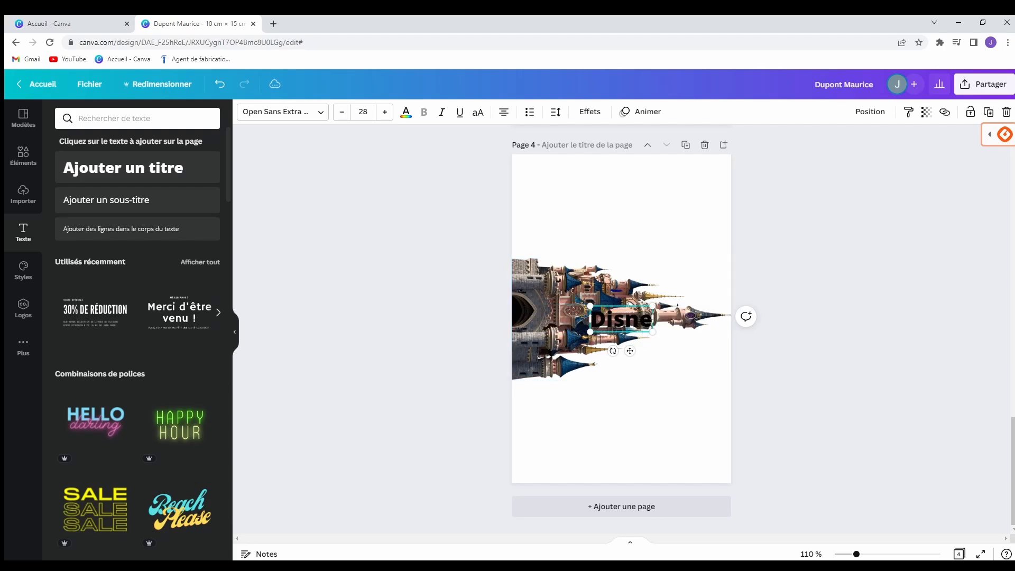
pyautogui.write('y')
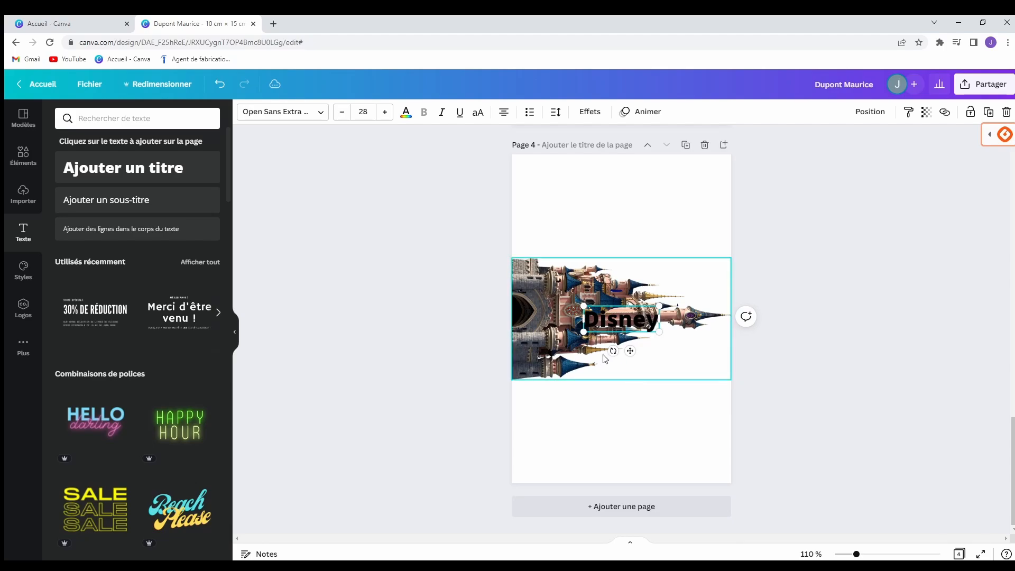
# Turn the Disney title vertical, enlarge it to size 86,1 and position it over the castle.
pyautogui.moveTo(613, 350); pyautogui.dragTo(590, 310)
pyautogui.moveTo(642, 281); pyautogui.dragTo(721, 205)
pyautogui.moveTo(608, 359); pyautogui.dragTo(565, 415)
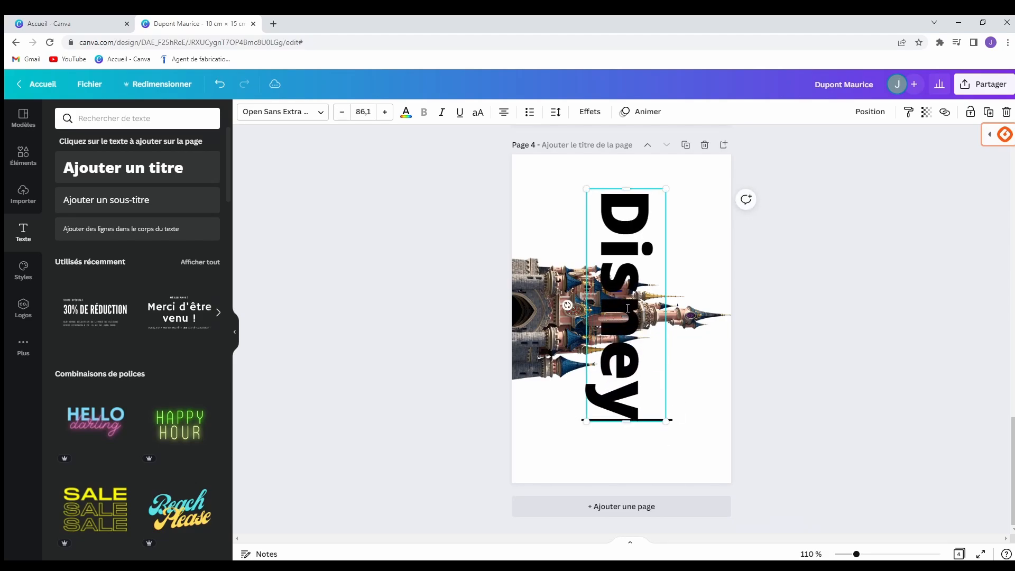
pyautogui.click(432, 245)
pyautogui.moveTo(640, 265); pyautogui.dragTo(640, 272)
pyautogui.moveTo(645, 271)
pyautogui.mouseDown()
pyautogui.moveTo(634, 278)
pyautogui.moveTo(661, 275)
pyautogui.moveTo(633, 274)
pyautogui.mouseUp()
pyautogui.click(461, 304)
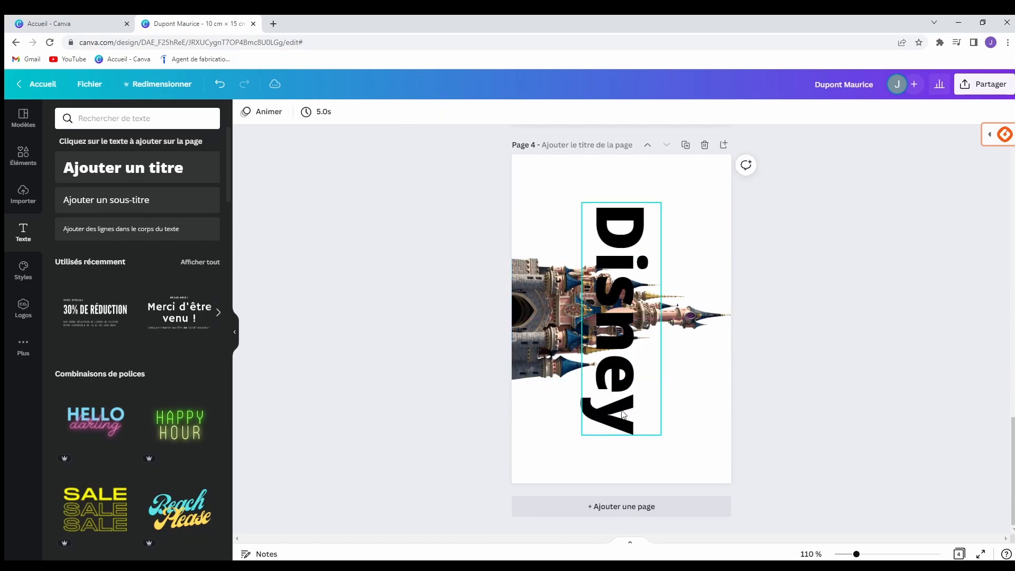
# After trying Muller and Nexa Slab, set the vertical Disney title's font to Nexa Script.
pyautogui.click(631, 293)
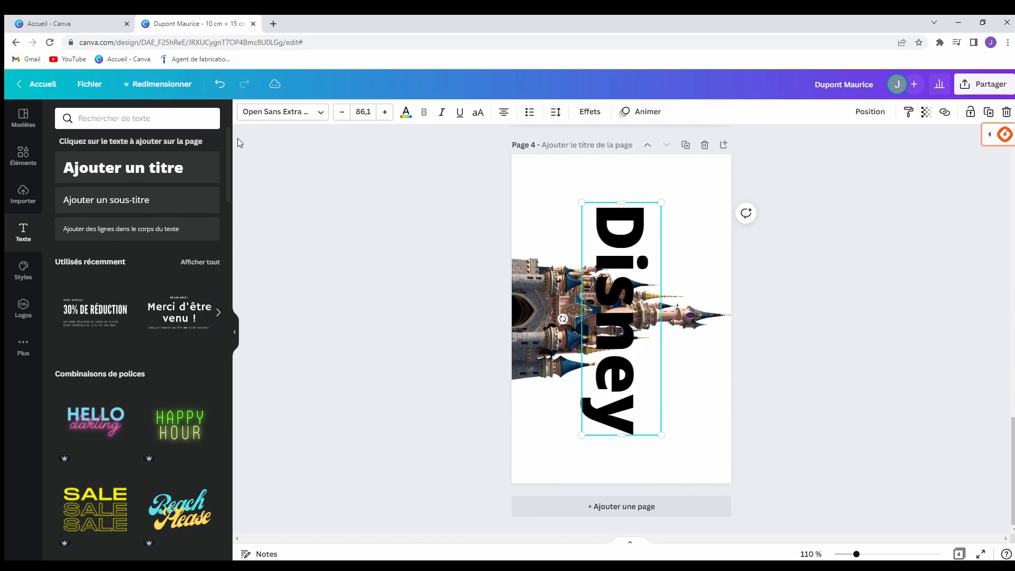
pyautogui.click(265, 113)
pyautogui.click(131, 159)
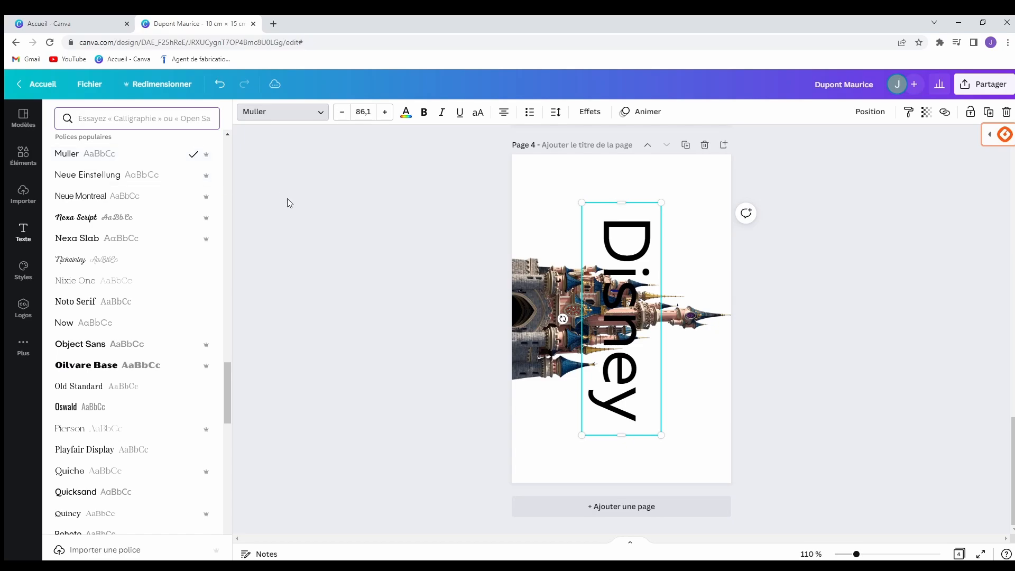
pyautogui.click(89, 236)
pyautogui.click(92, 227)
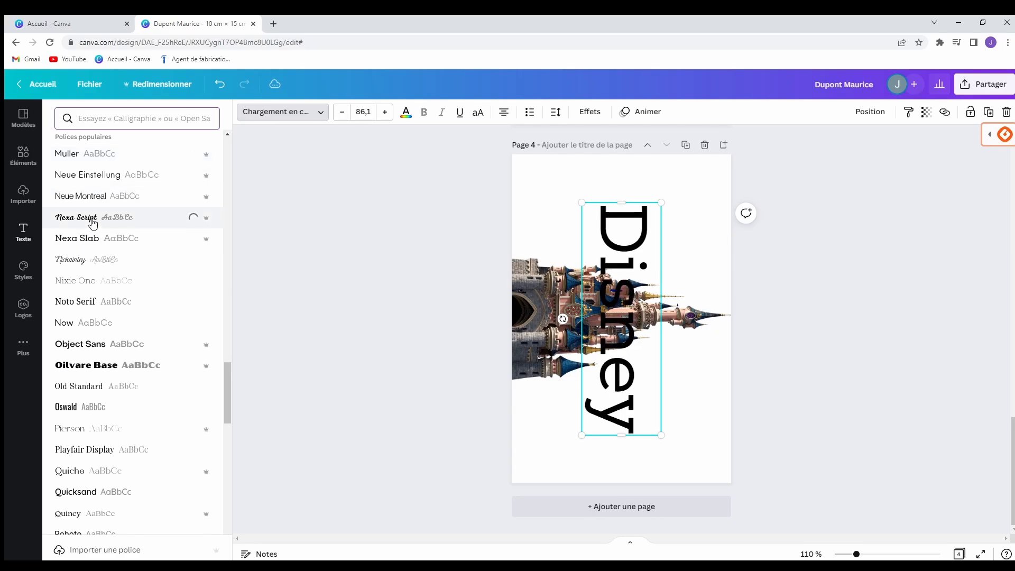
pyautogui.click(332, 246)
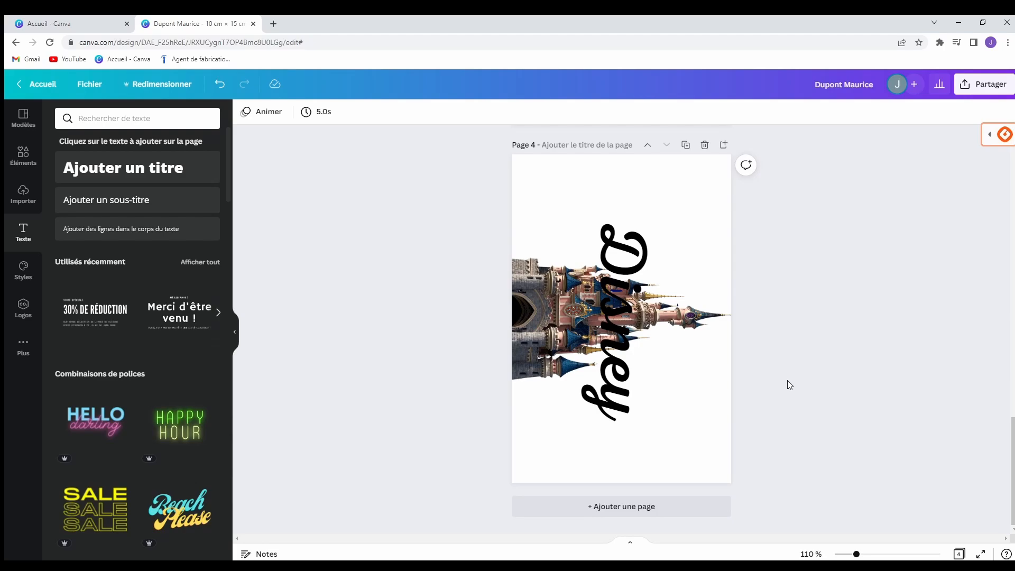
# Delete the birthday card page at the top and look over the remaining pages.
pyautogui.scroll(10, 740, 378)
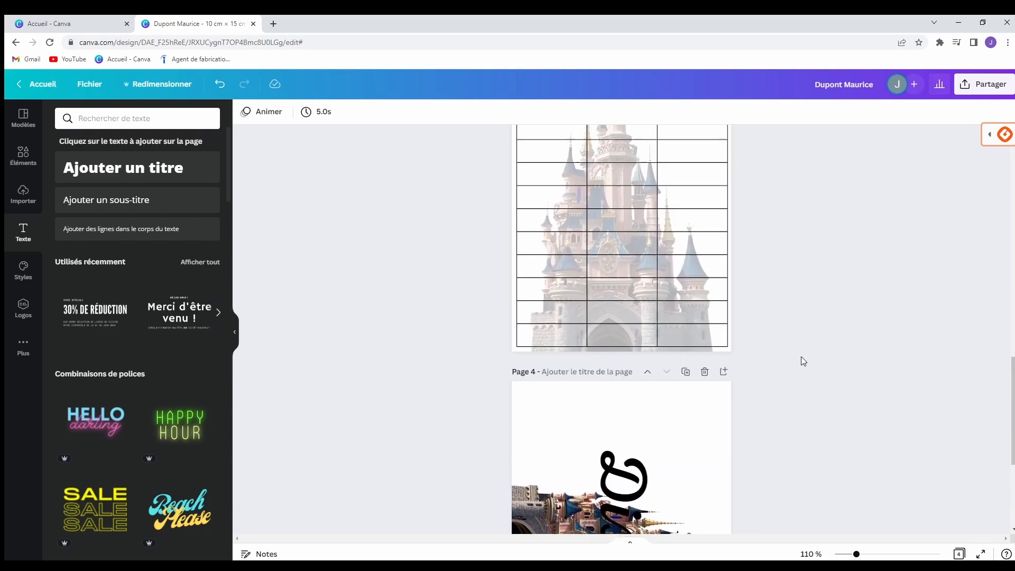
pyautogui.scroll(5, 800, 354)
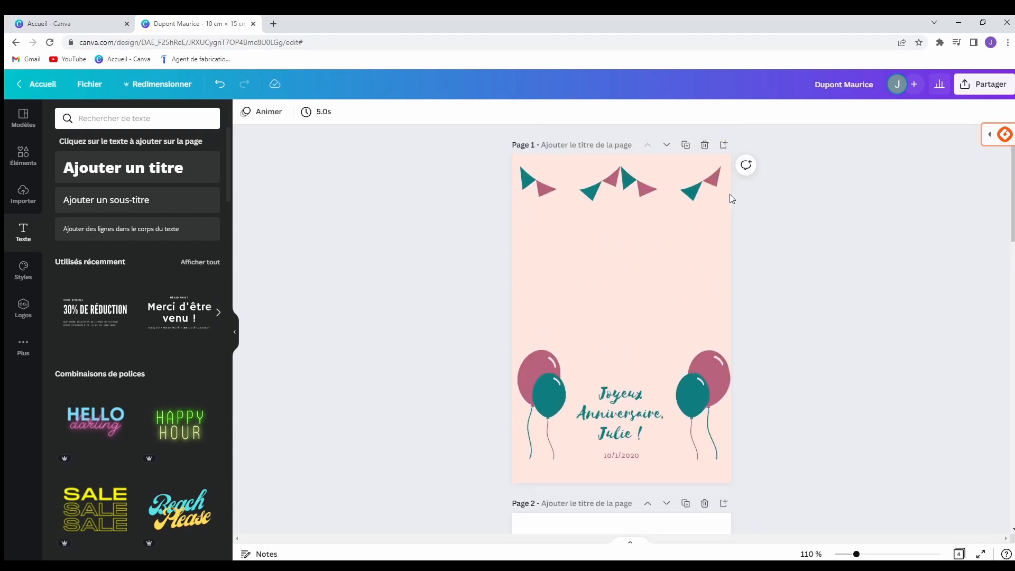
pyautogui.click(705, 145)
pyautogui.scroll(-8, 741, 333)
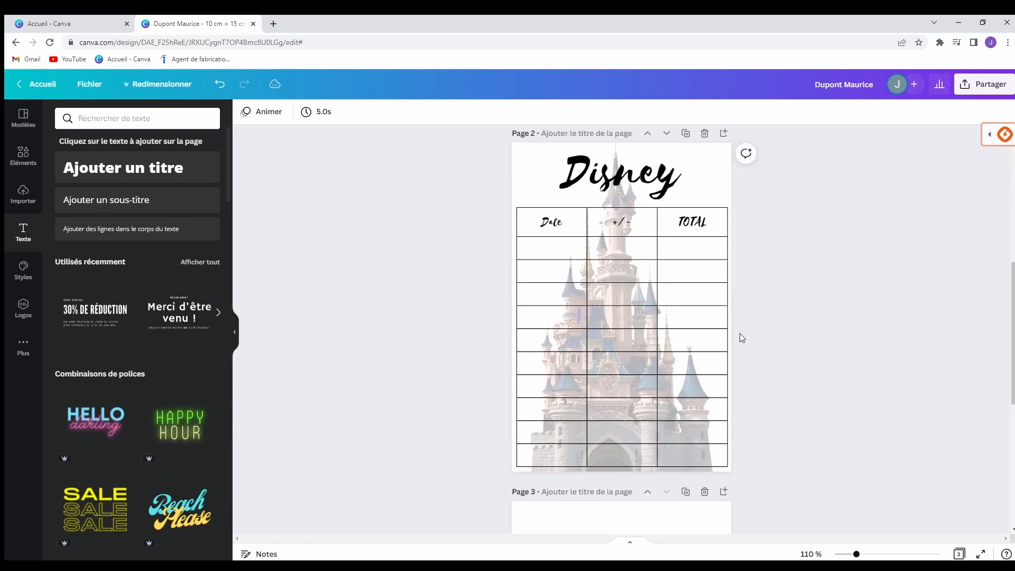
pyautogui.scroll(3, 799, 341)
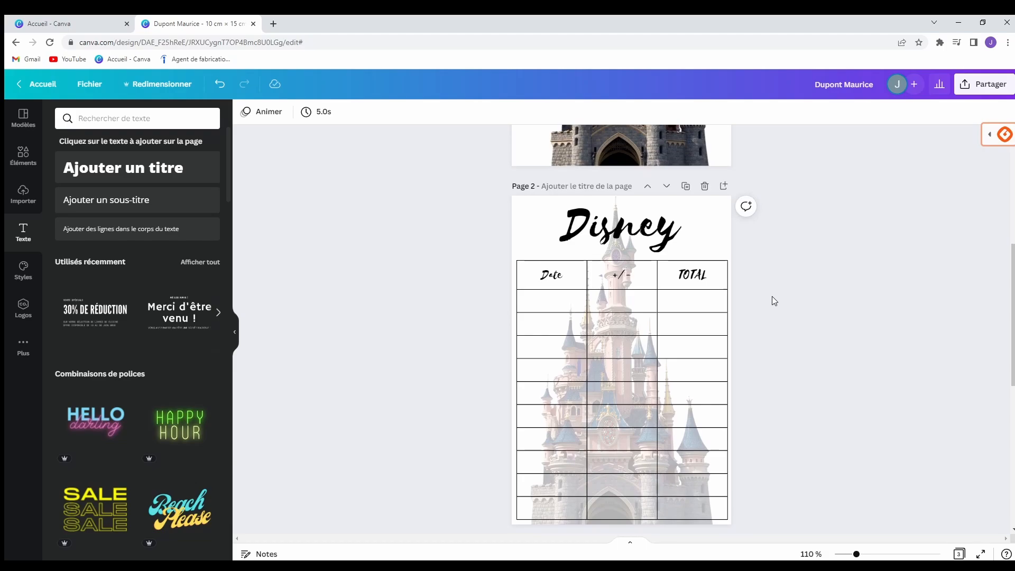
pyautogui.scroll(2, 772, 299)
pyautogui.scroll(-2, 772, 297)
pyautogui.scroll(-1, 817, 398)
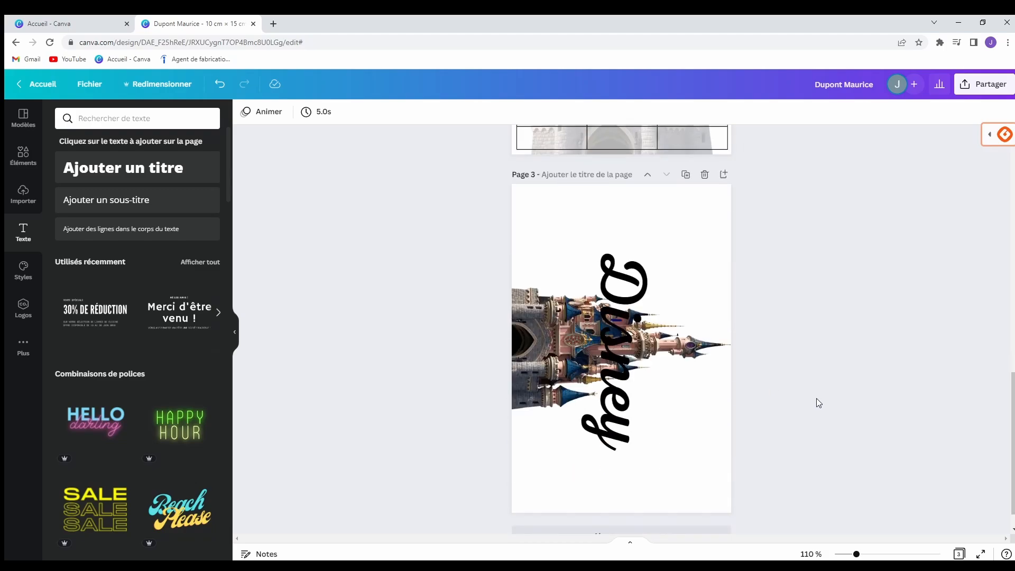
pyautogui.scroll(2, 798, 321)
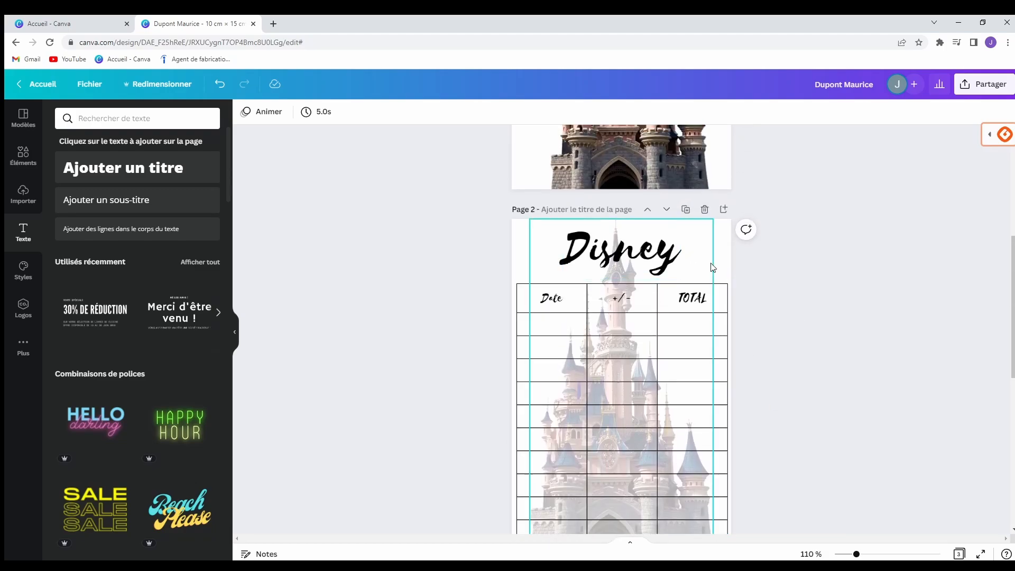
# Duplicate page 2 and change the copy's 'Disney' heading to 'Vétérinaire'.
pyautogui.click(685, 210)
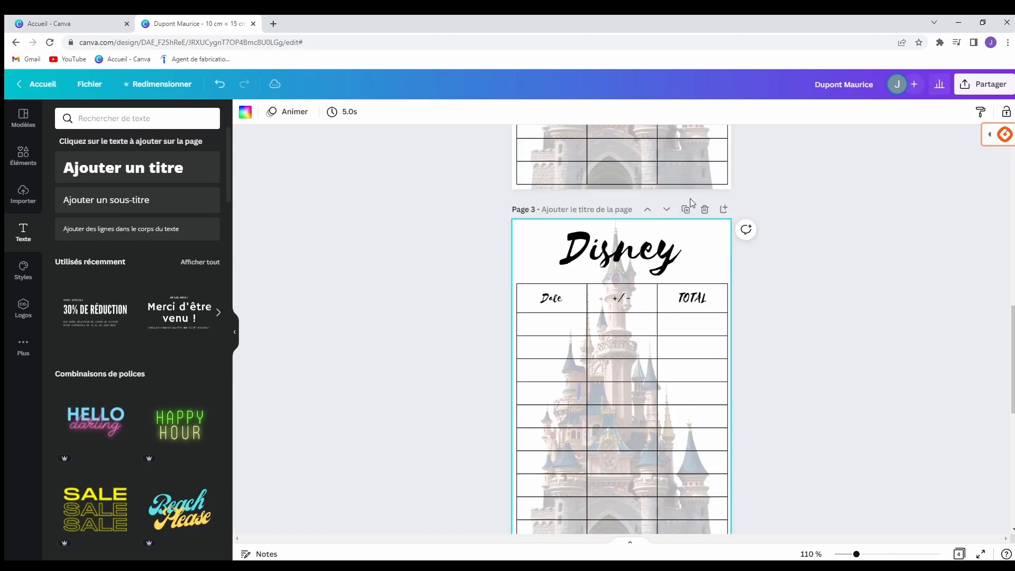
pyautogui.scroll(-1, 790, 268)
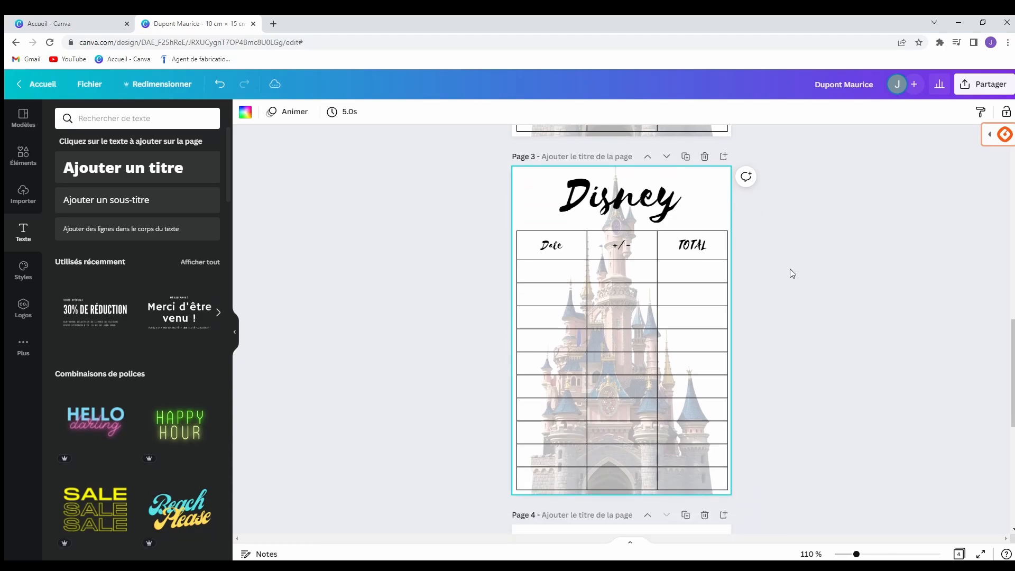
pyautogui.click(664, 194)
pyautogui.doubleClick(603, 207)
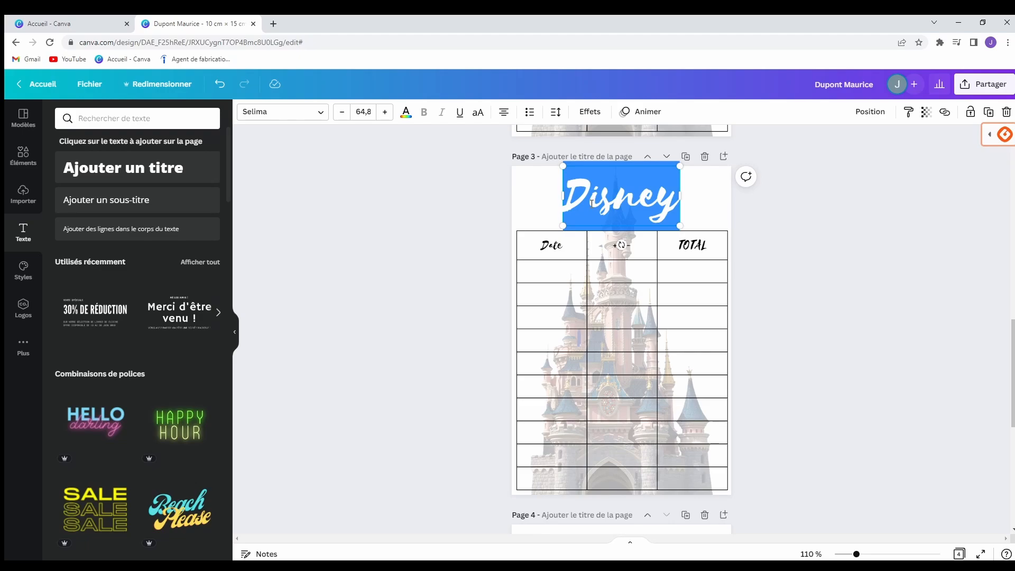
pyautogui.write('Vétért')
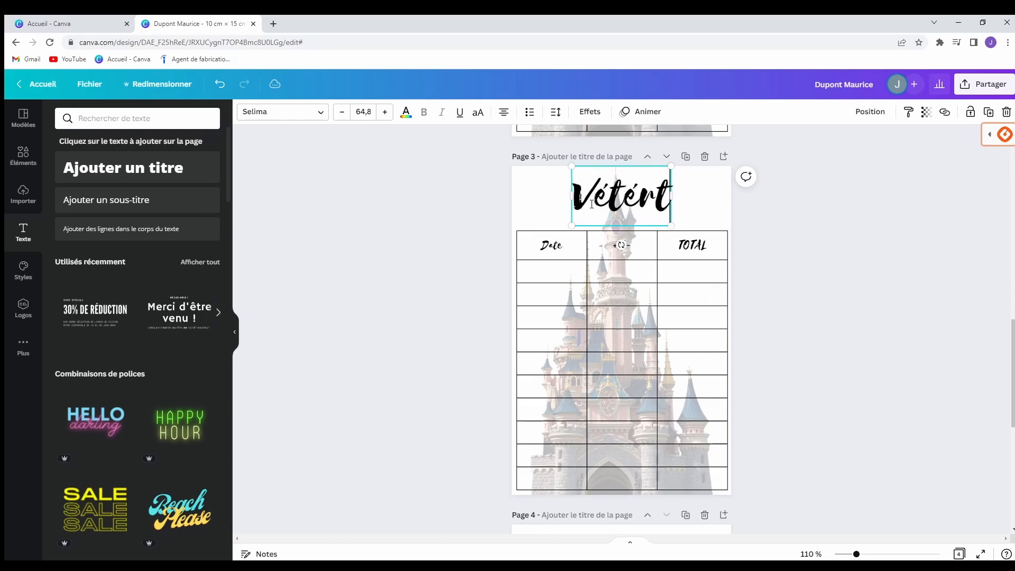
pyautogui.press('BackSpace')
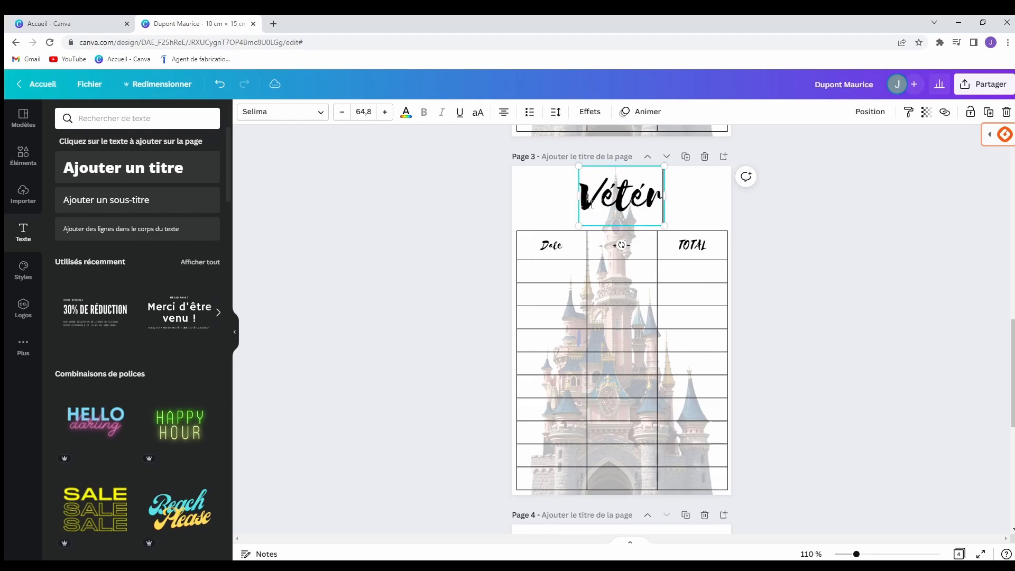
pyautogui.write('inaire')
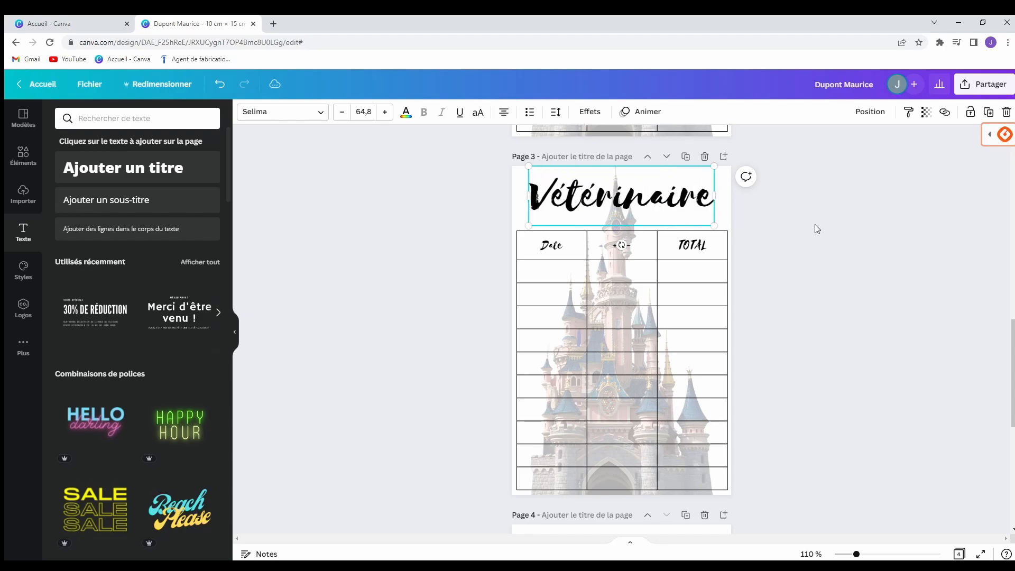
pyautogui.click(815, 227)
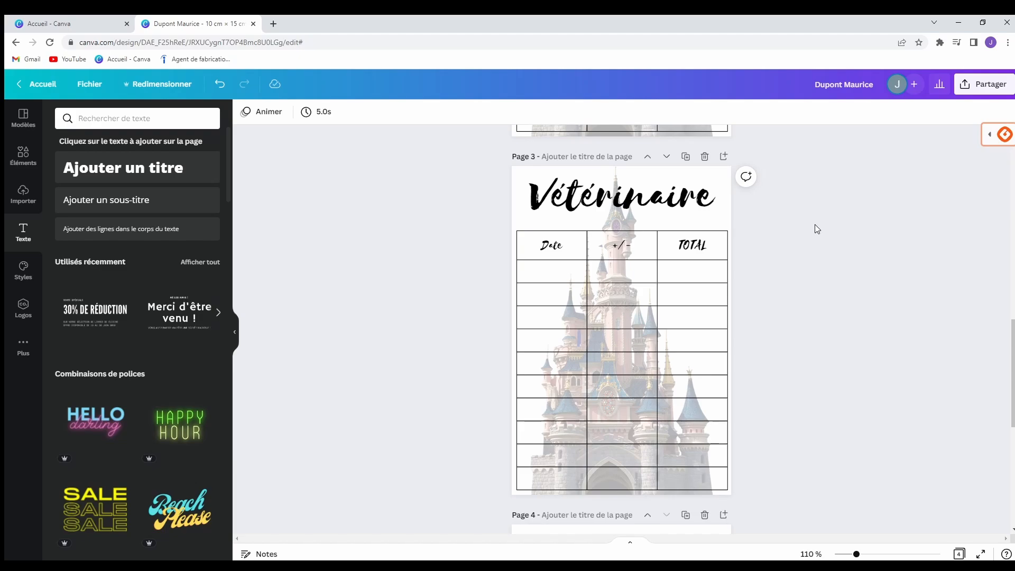
# Add a new blank page at the end and run a 'disney' text search.
pyautogui.scroll(-6, 948, 273)
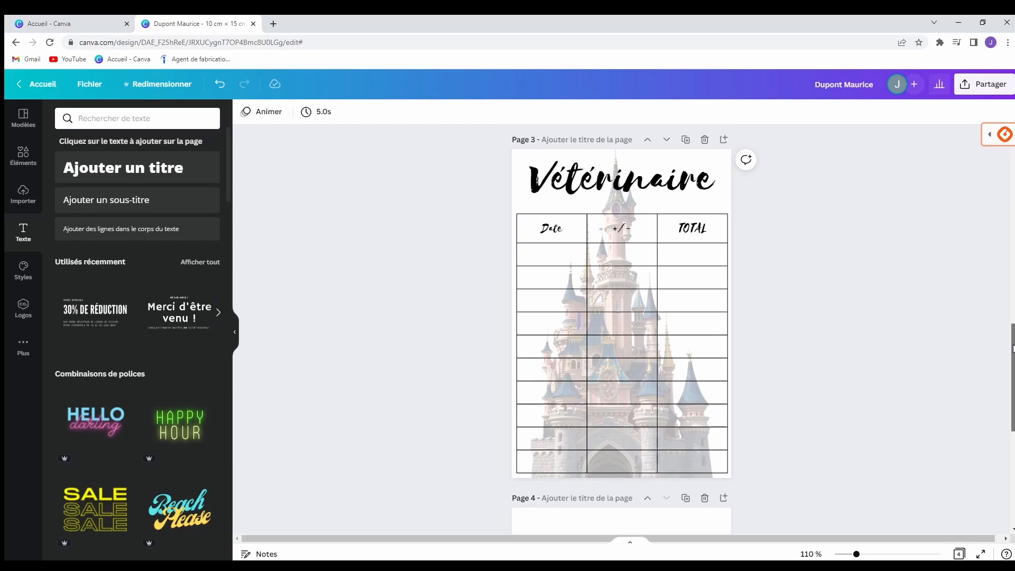
pyautogui.click(652, 506)
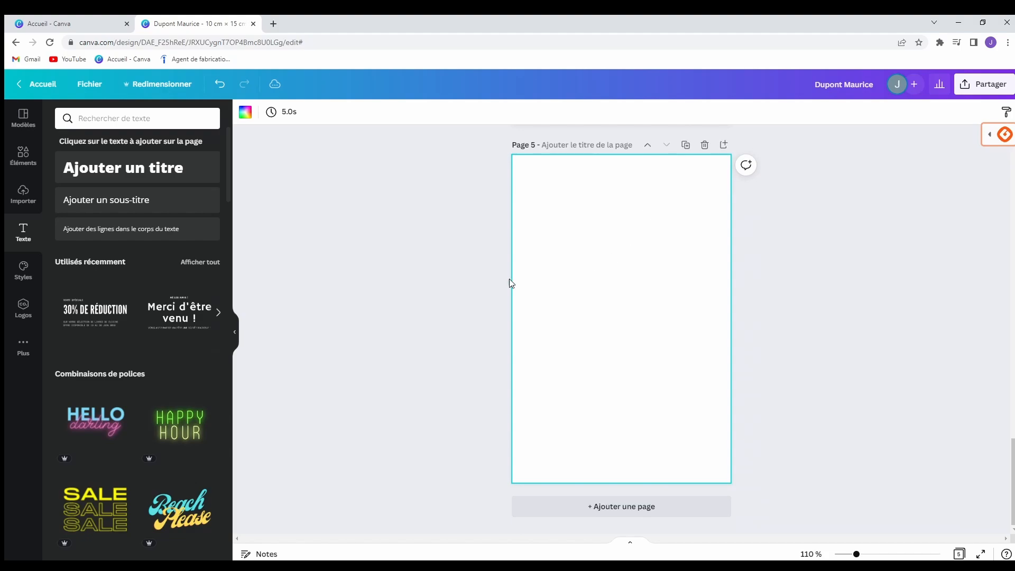
pyautogui.click(105, 118)
pyautogui.write('disney')
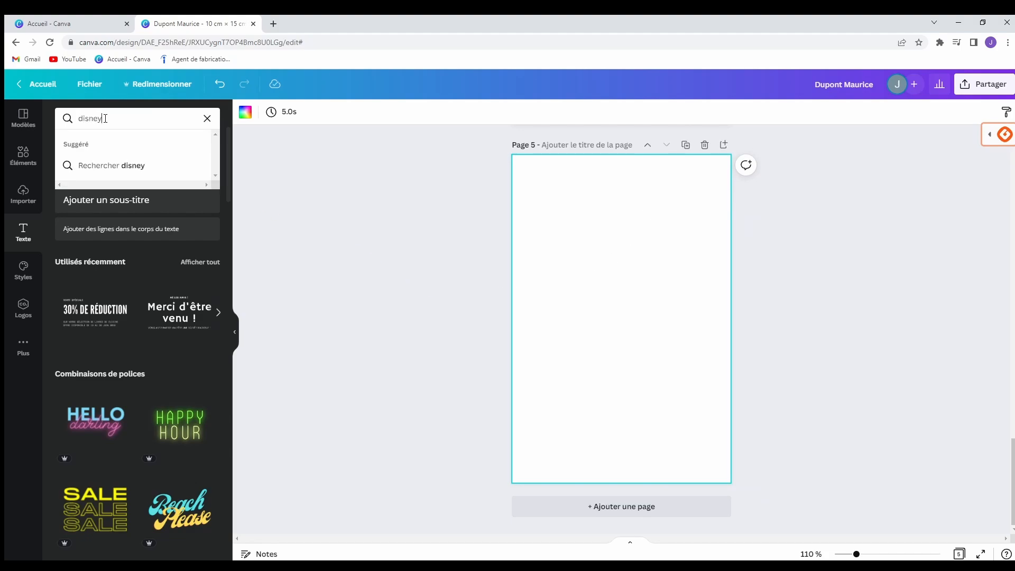
pyautogui.press('Return')
# Search the elements library for 'disney' and filter the results to Disney graphics.
pyautogui.click(39, 168)
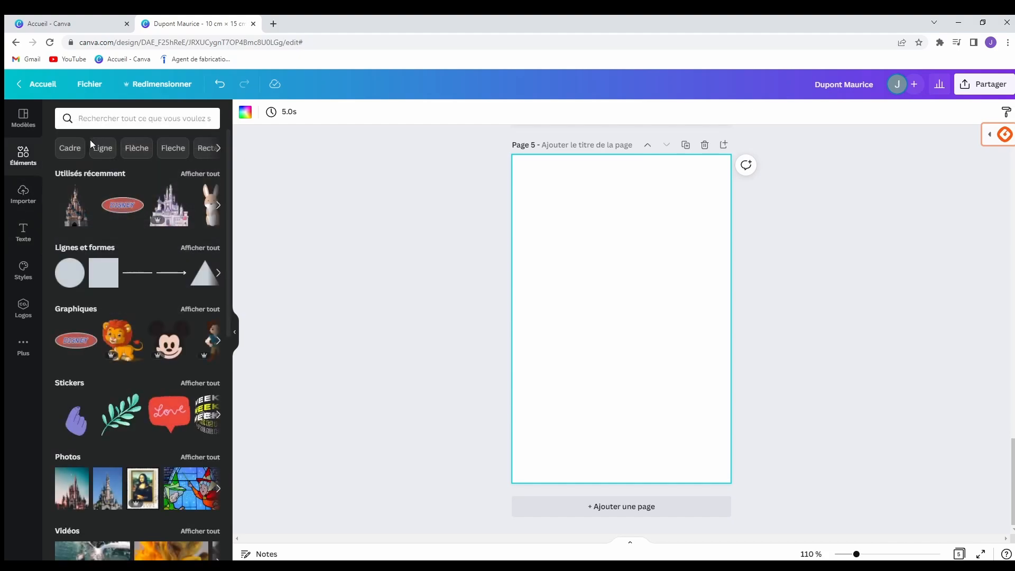
pyautogui.click(123, 120)
pyautogui.write('disney')
pyautogui.press('Return')
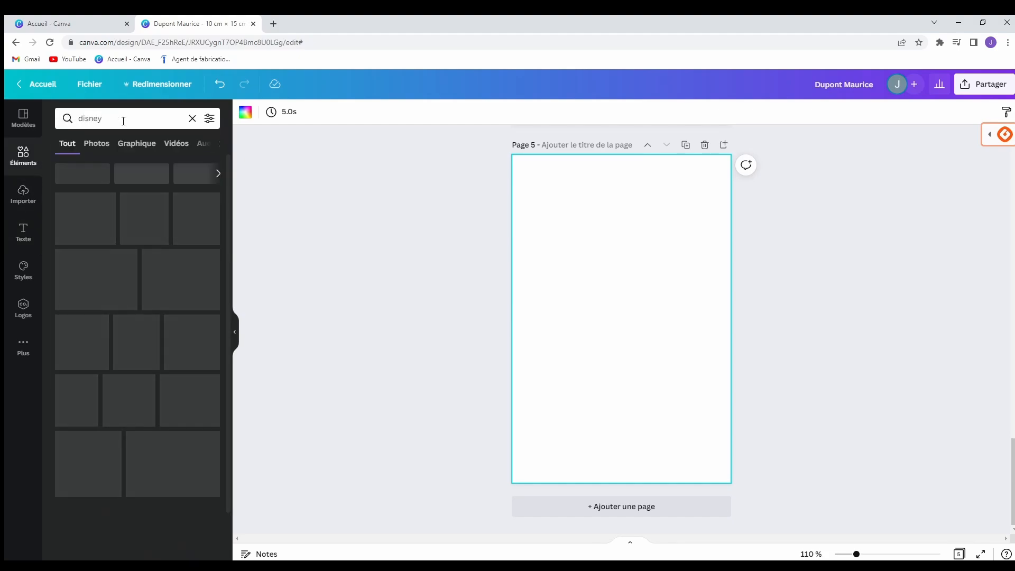
pyautogui.scroll(-3, 155, 262)
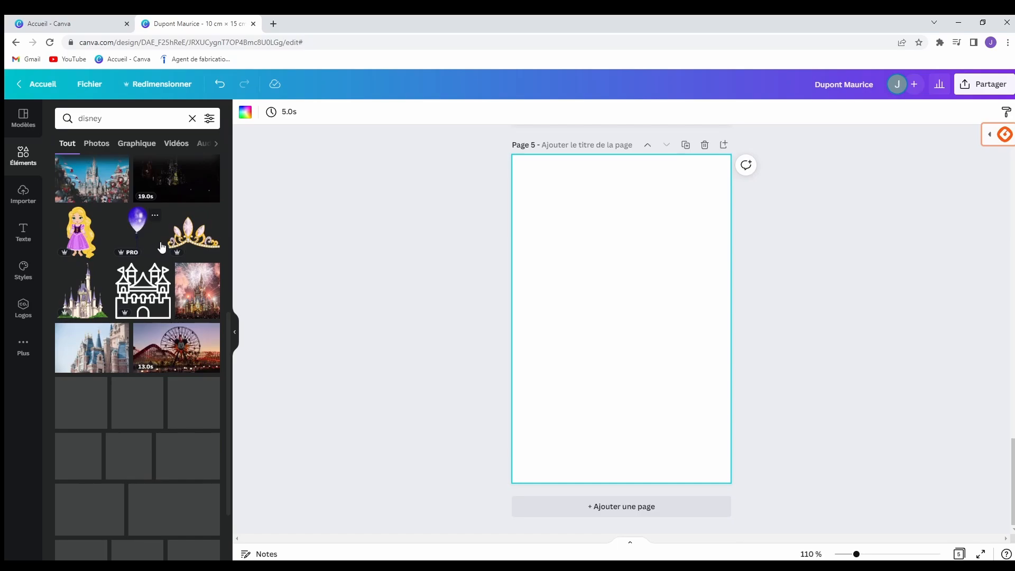
pyautogui.scroll(-10, 159, 260)
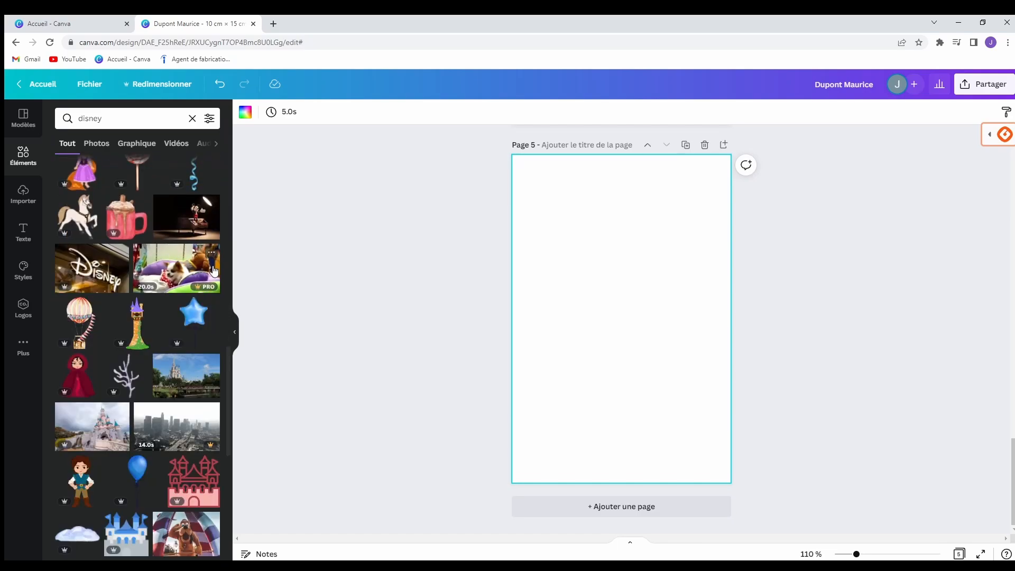
pyautogui.click(137, 144)
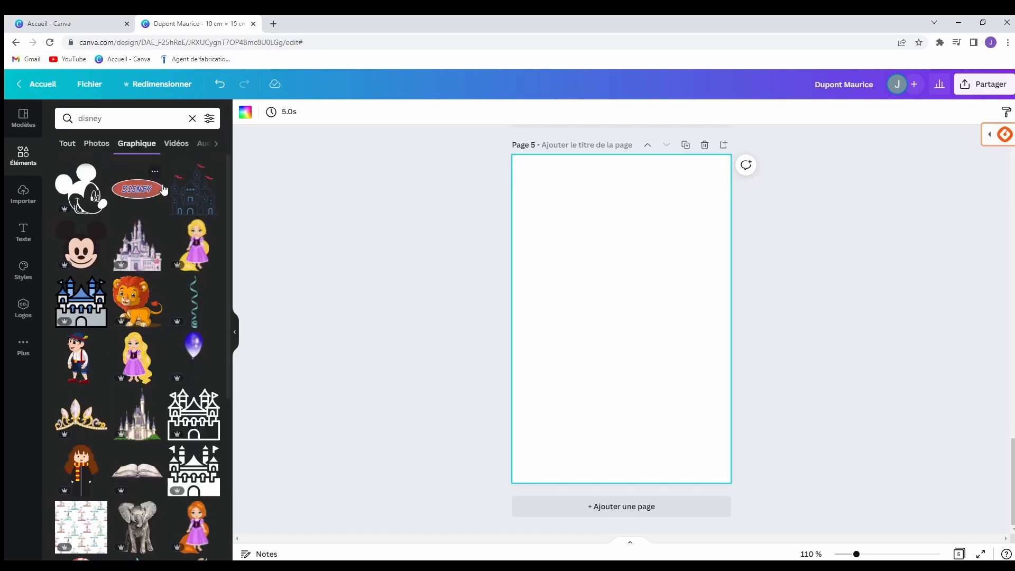
pyautogui.scroll(-5, 153, 233)
pyautogui.scroll(-5, 155, 256)
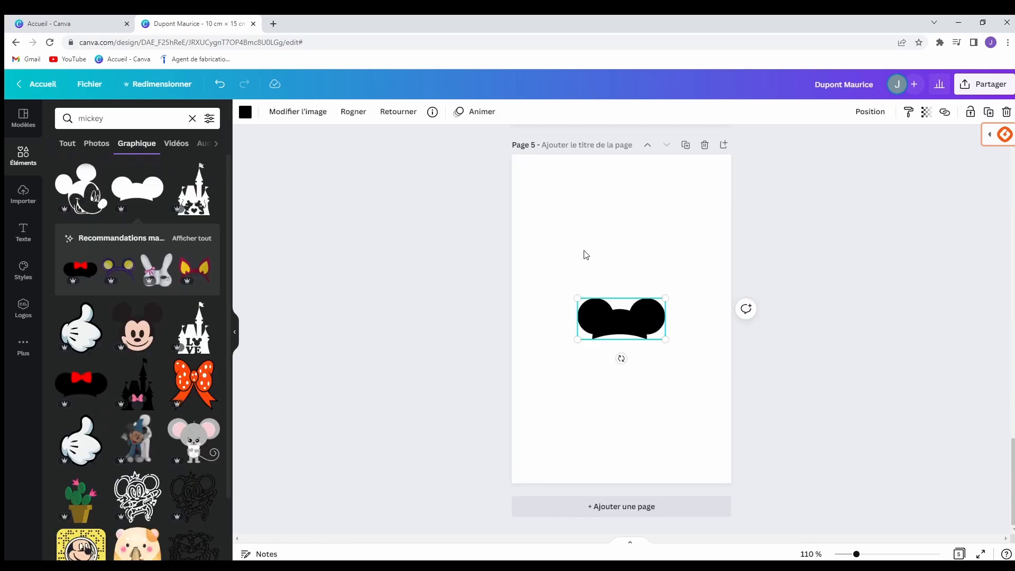
# Colour the Mickey ears grey and move them to page 5's upper left.
pyautogui.click(245, 112)
pyautogui.click(158, 268)
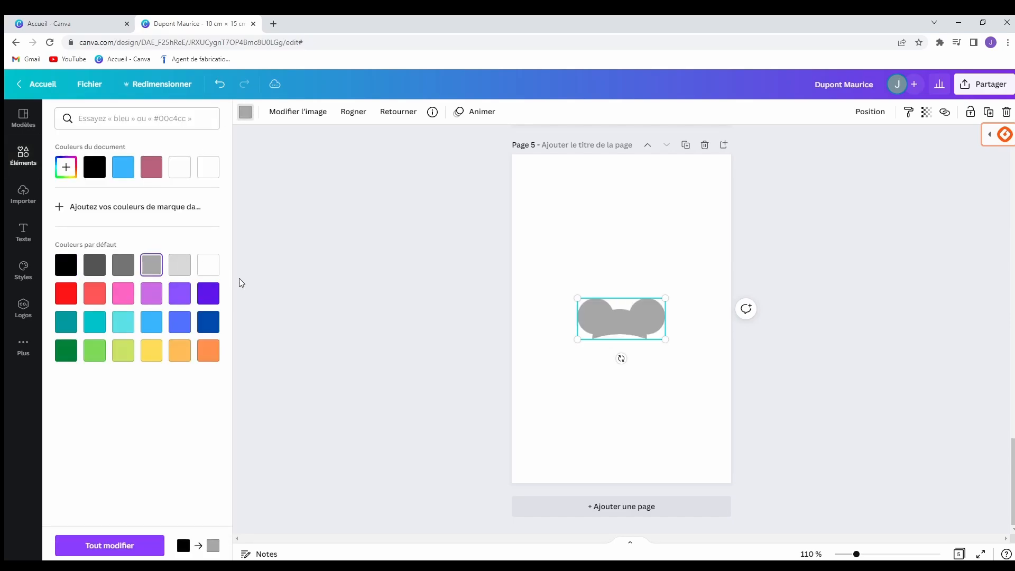
pyautogui.press('Escape')
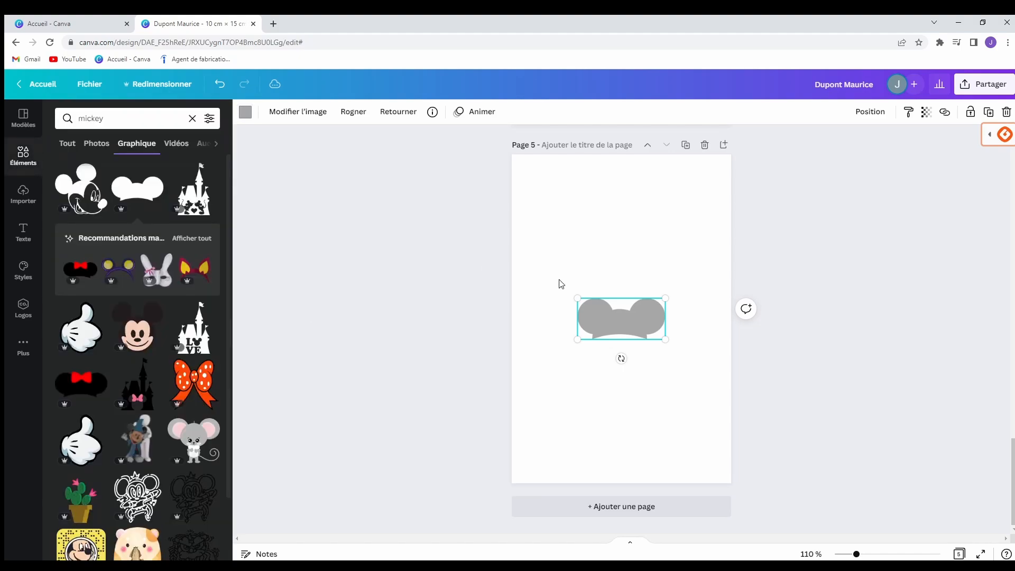
pyautogui.moveTo(624, 319); pyautogui.dragTo(574, 240)
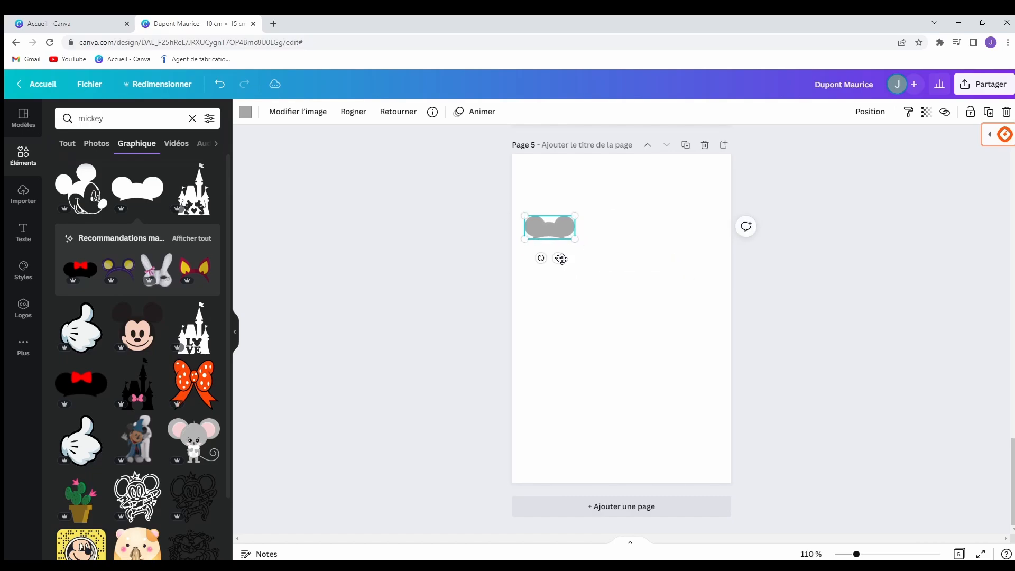
pyautogui.click(591, 273)
# Add a black Mickey ears copy and drag it over the grey ones.
pyautogui.click(554, 233)
pyautogui.click(579, 352)
pyautogui.click(118, 183)
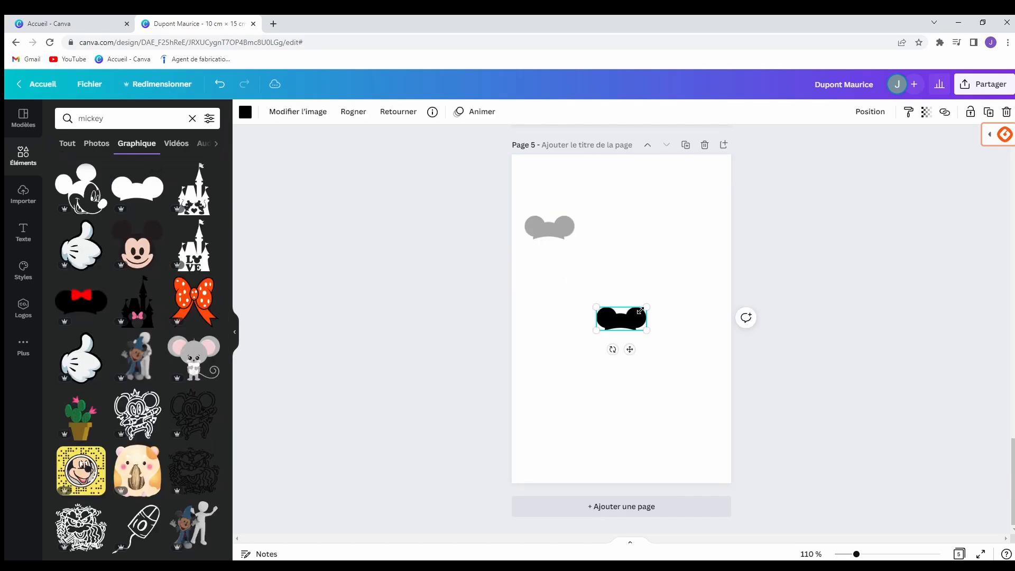
pyautogui.moveTo(624, 320); pyautogui.dragTo(558, 280)
# Delete the black Mickey ears and paste two copies of the grey ears onto page 5.
pyautogui.press('Delete')
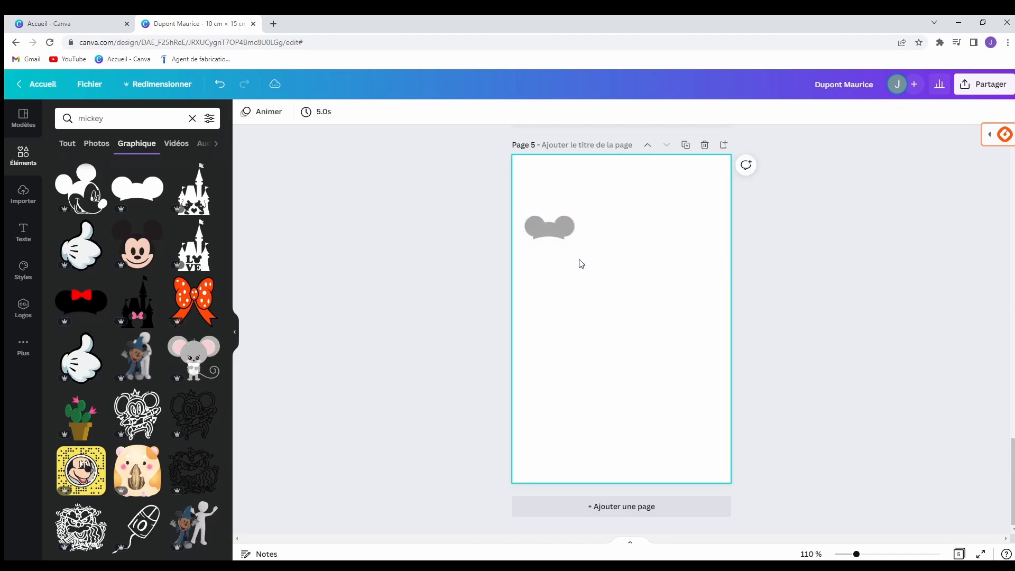
pyautogui.rightClick(547, 231)
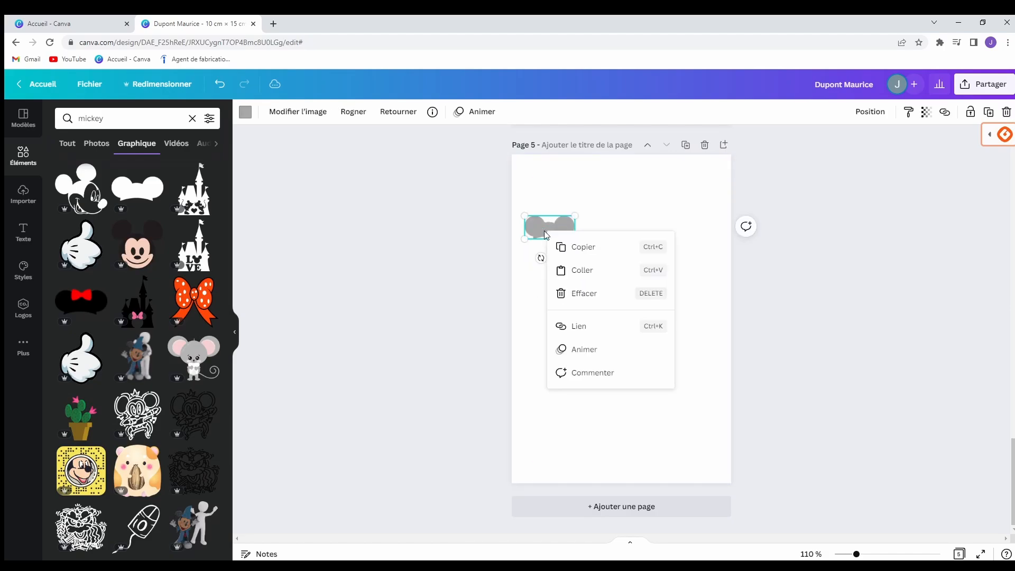
pyautogui.click(590, 250)
pyautogui.rightClick(626, 247)
pyautogui.click(656, 280)
pyautogui.rightClick(604, 324)
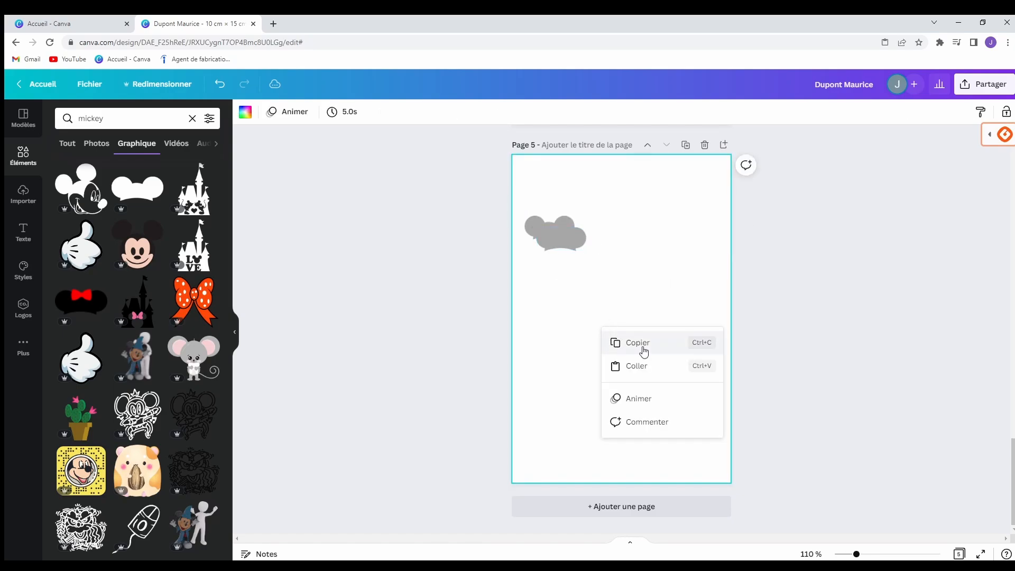
pyautogui.click(640, 366)
pyautogui.moveTo(574, 248); pyautogui.dragTo(637, 238)
# Move one copy lower, then paste two more grey ears copies to the right and lower left.
pyautogui.click(571, 245)
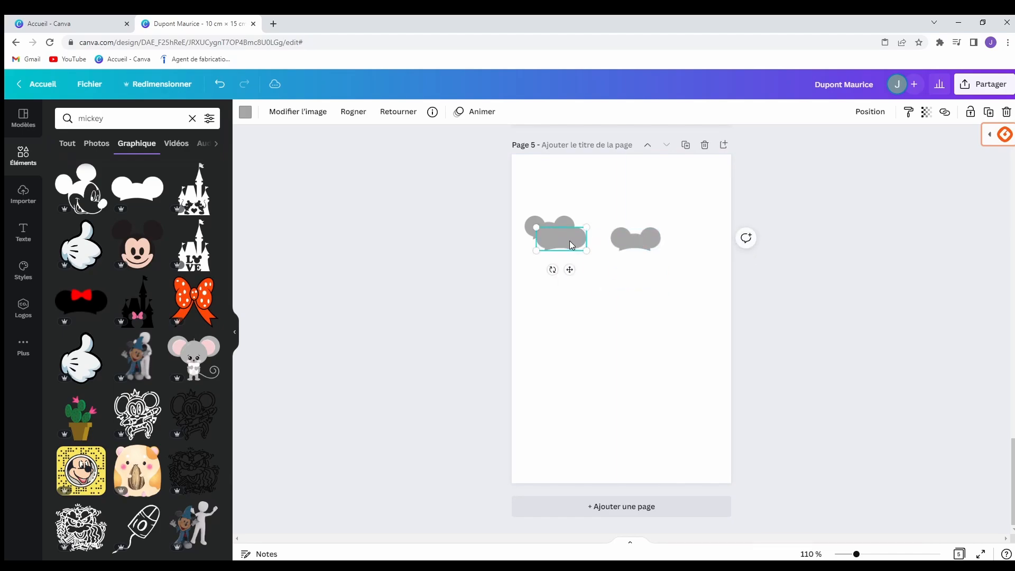
pyautogui.moveTo(571, 245); pyautogui.dragTo(586, 280)
pyautogui.rightClick(647, 325)
pyautogui.click(690, 351)
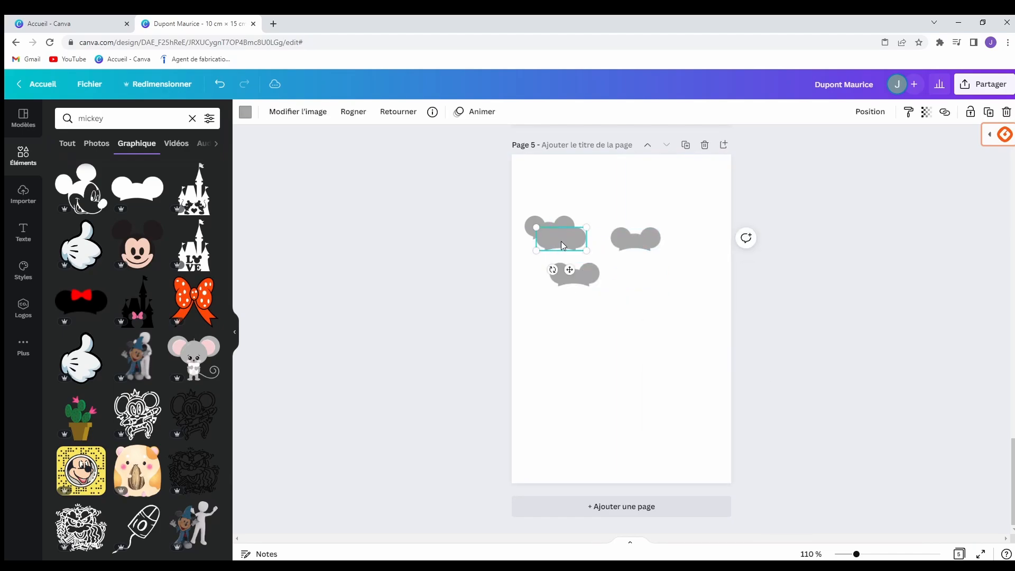
pyautogui.moveTo(563, 246); pyautogui.dragTo(655, 293)
pyautogui.rightClick(632, 365)
pyautogui.click(669, 406)
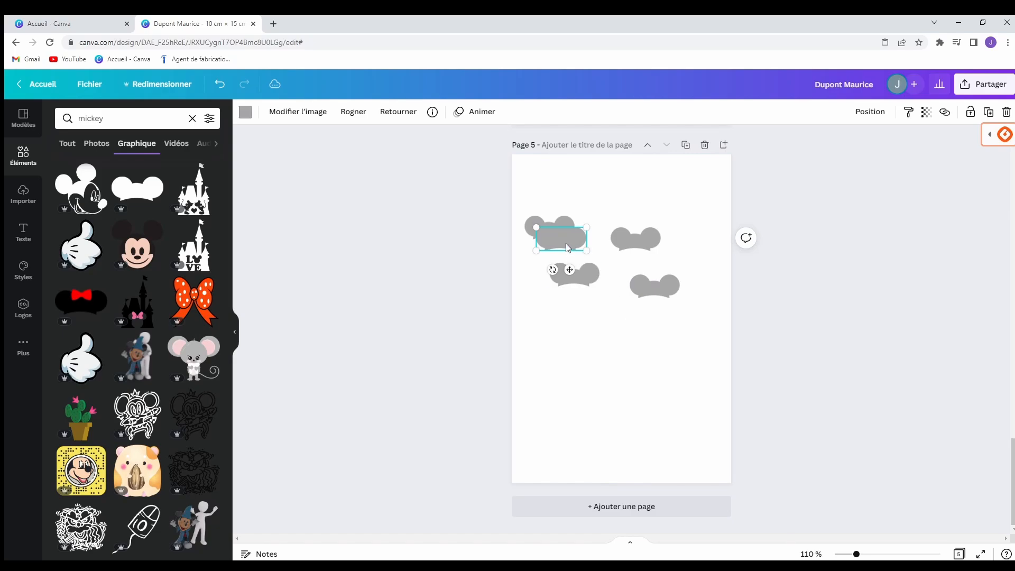
pyautogui.moveTo(567, 248); pyautogui.dragTo(563, 339)
# Paste two final grey ears copies, one toward the page centre and one lower down.
pyautogui.rightClick(662, 361)
pyautogui.click(670, 408)
pyautogui.moveTo(568, 248); pyautogui.dragTo(641, 339)
pyautogui.rightClick(614, 403)
pyautogui.click(665, 442)
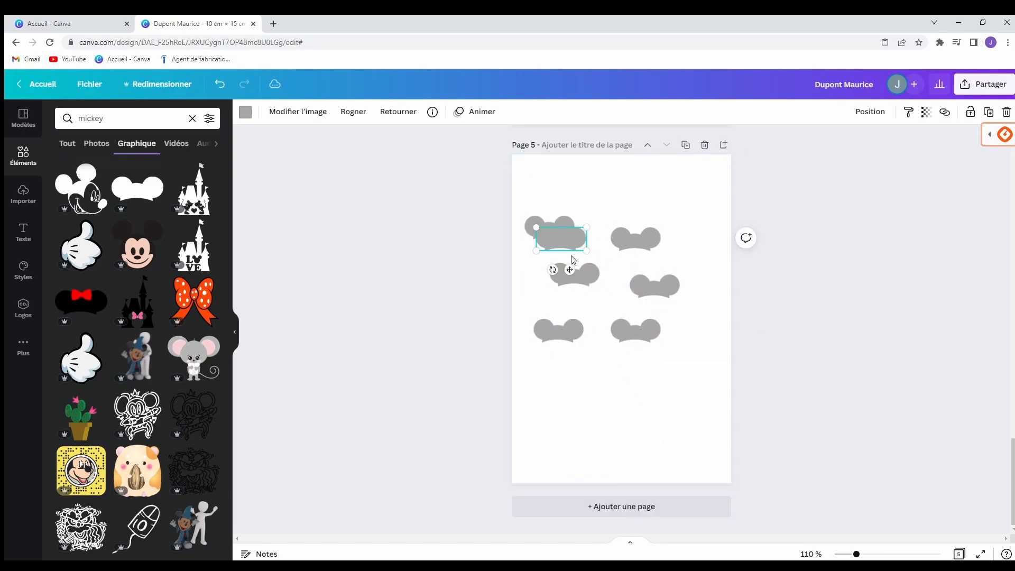
pyautogui.moveTo(574, 245); pyautogui.dragTo(587, 395)
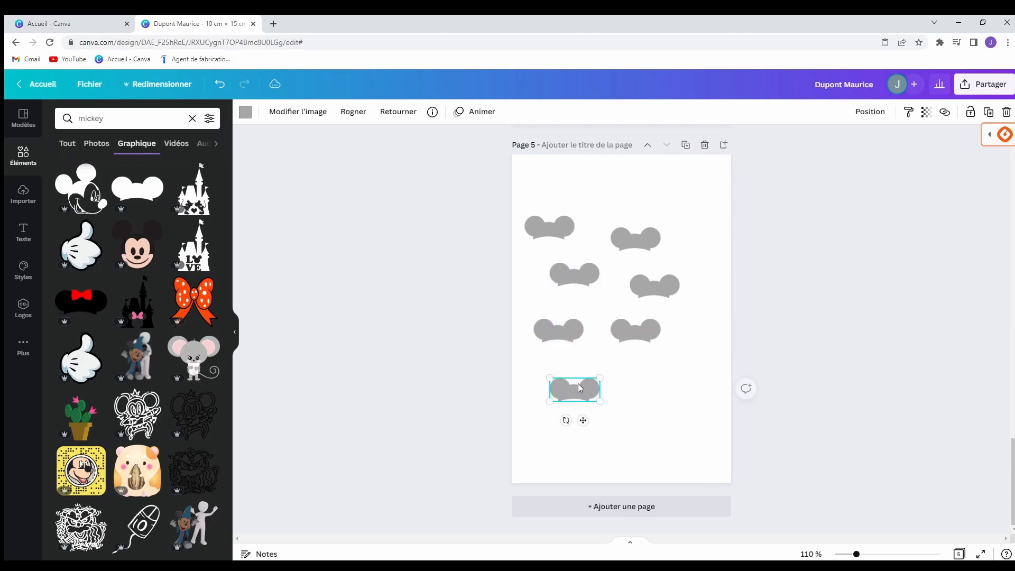
pyautogui.click(23, 199)
# Add a 'Défis disney' title and move it to the top of page 5.
pyautogui.click(23, 232)
pyautogui.click(125, 166)
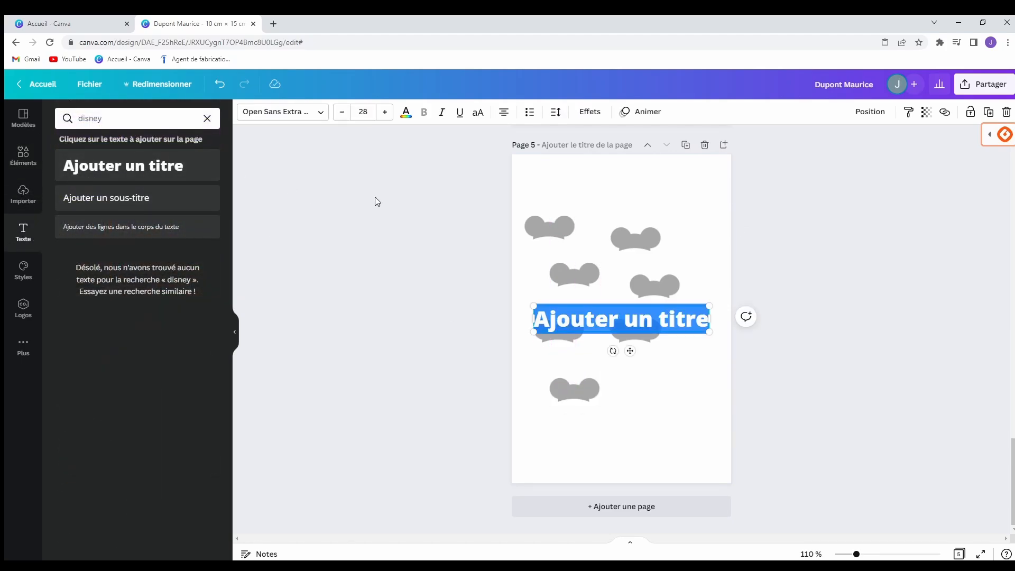
pyautogui.write('Défis disney')
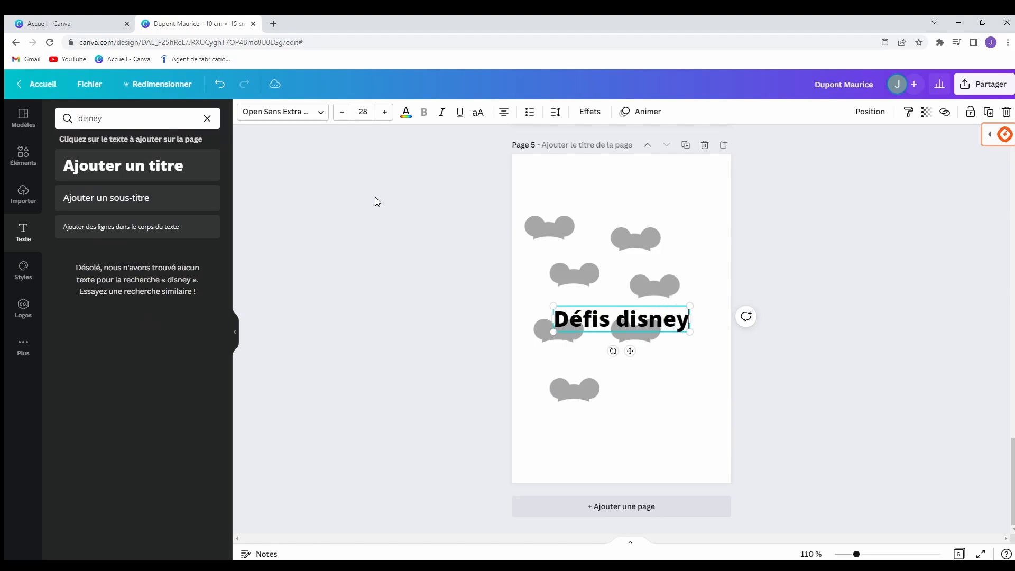
pyautogui.moveTo(630, 351); pyautogui.dragTo(631, 209)
pyautogui.click(710, 259)
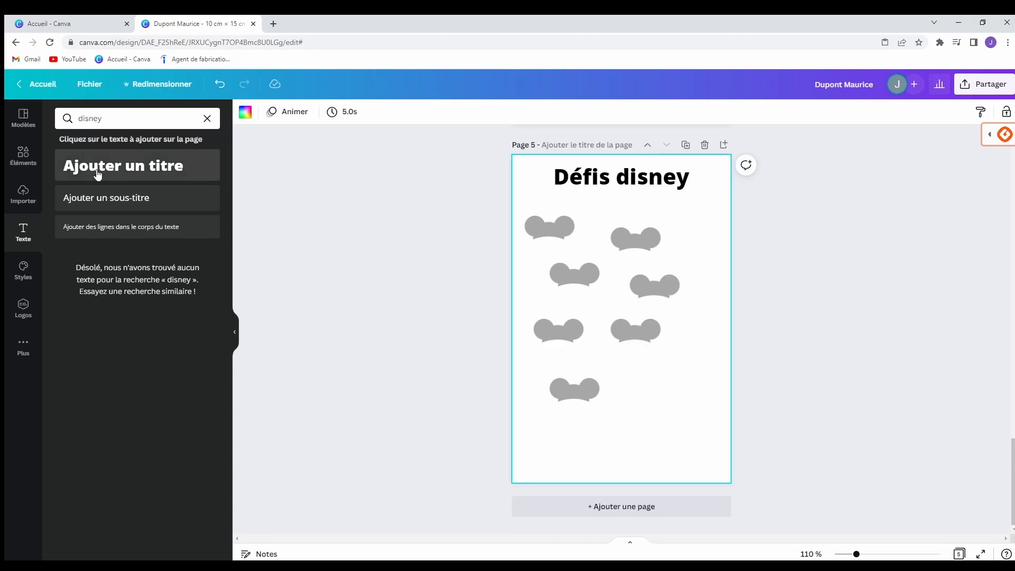
# Paste two more grey ears copies, one at bottom right and one at top right beside the title.
pyautogui.rightClick(710, 351)
pyautogui.click(735, 371)
pyautogui.hotkey('ctrl', 'v')
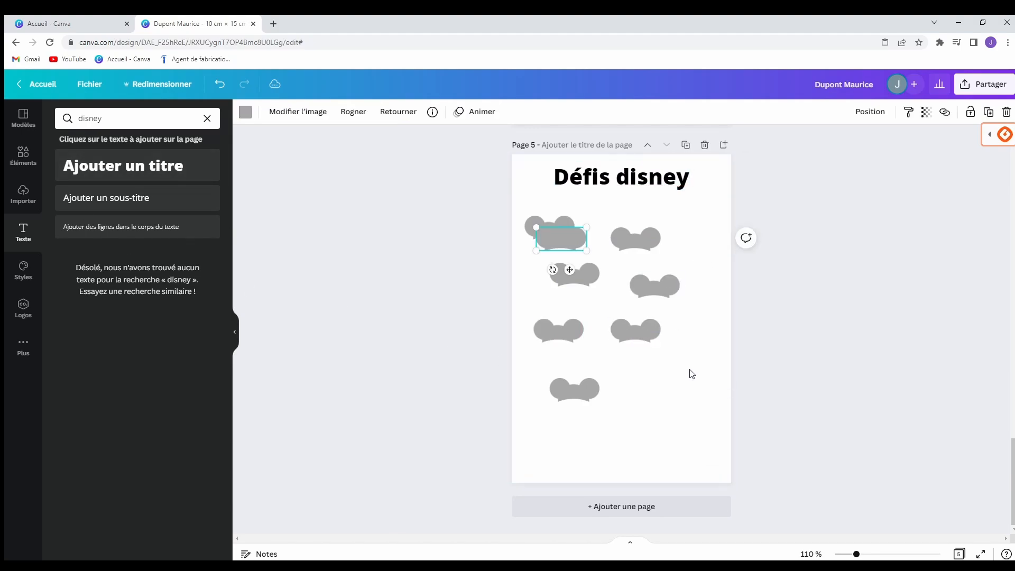
pyautogui.moveTo(571, 244); pyautogui.dragTo(679, 395)
pyautogui.click(519, 428)
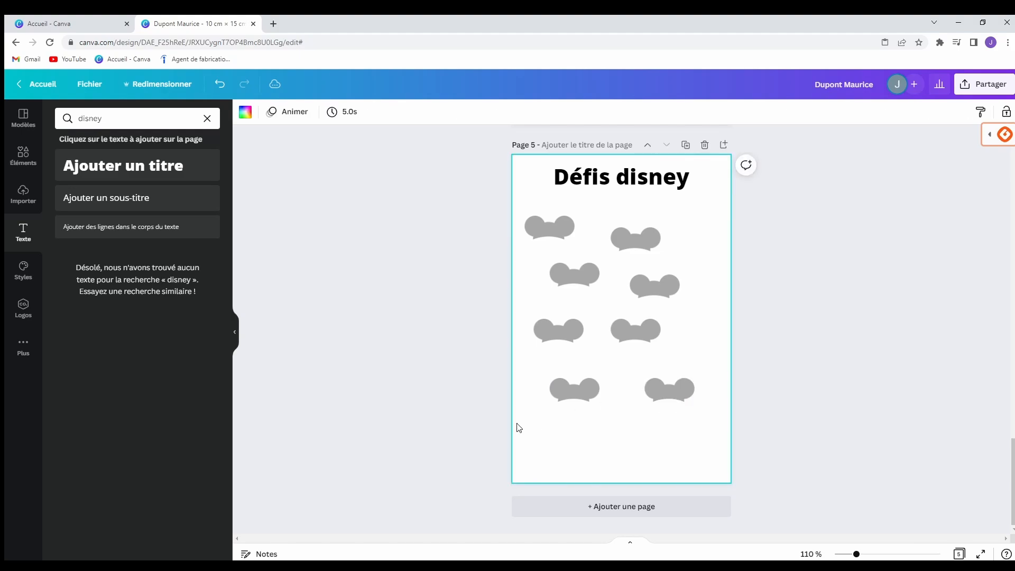
pyautogui.rightClick(709, 219)
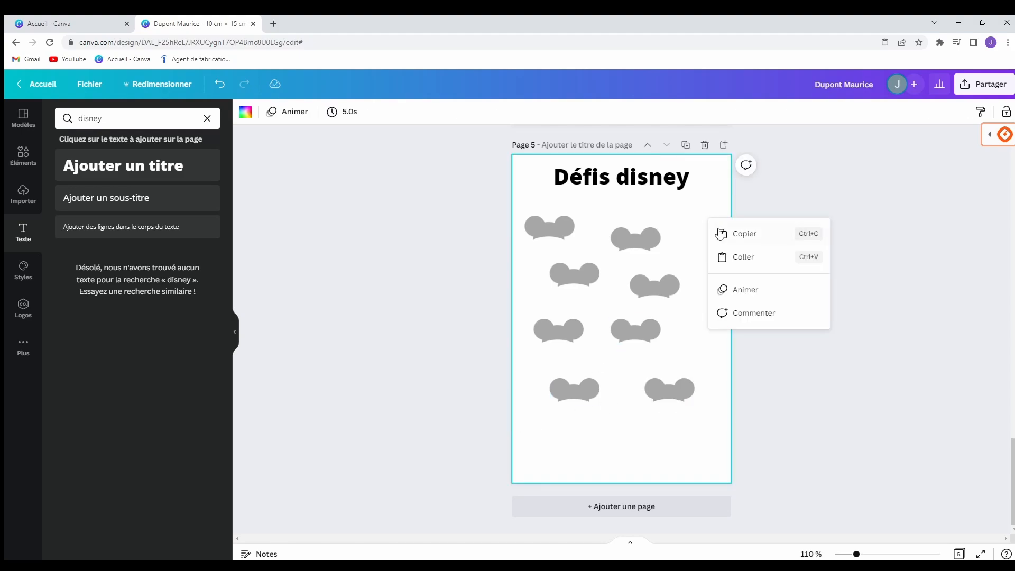
pyautogui.click(735, 257)
pyautogui.moveTo(565, 239); pyautogui.dragTo(699, 210)
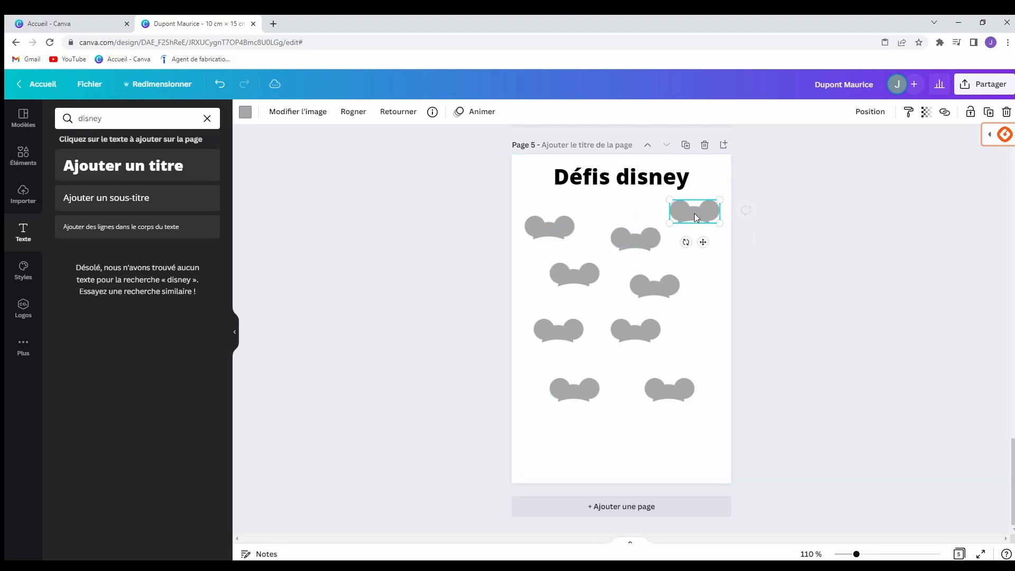
pyautogui.click(713, 297)
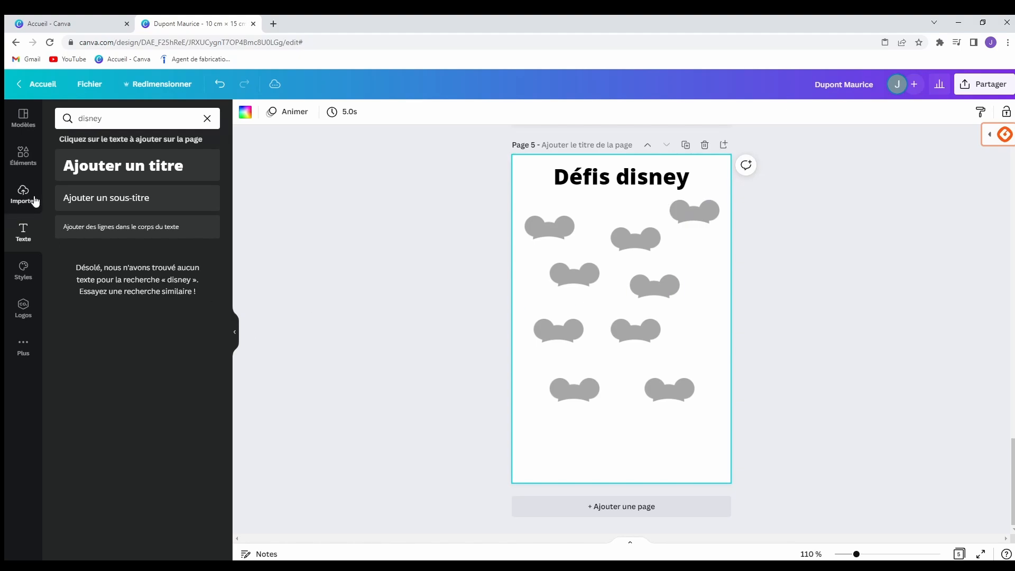
# Add a '5 euros' body-text label under the left ears in the third row.
pyautogui.click(113, 229)
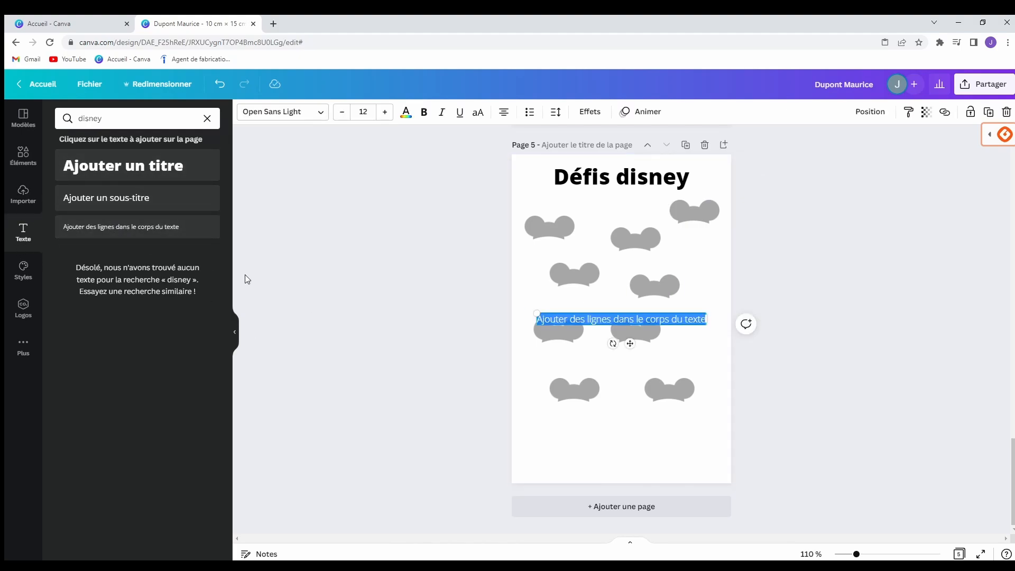
pyautogui.write('5 euros')
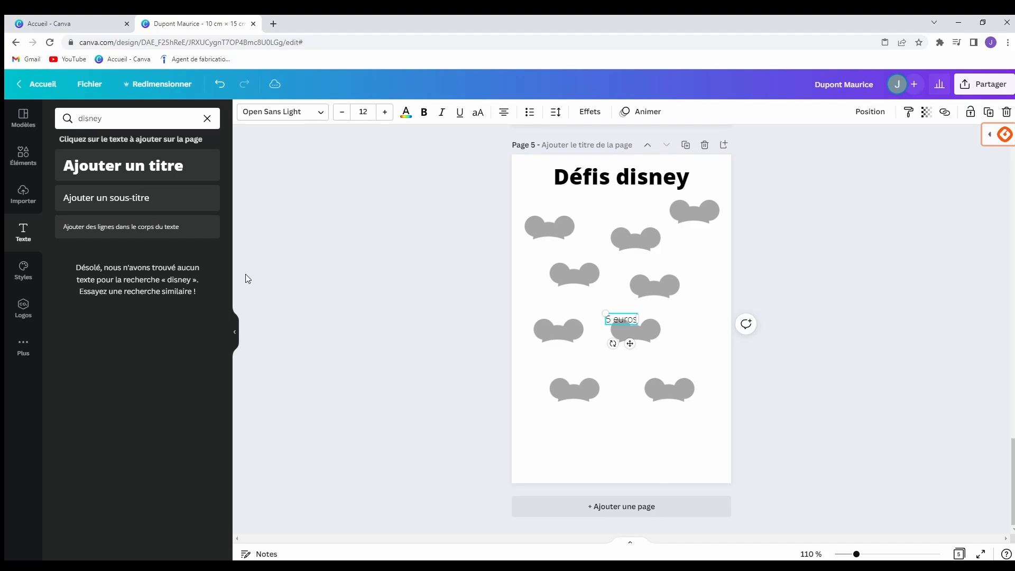
pyautogui.click(612, 449)
pyautogui.moveTo(615, 322); pyautogui.dragTo(552, 345)
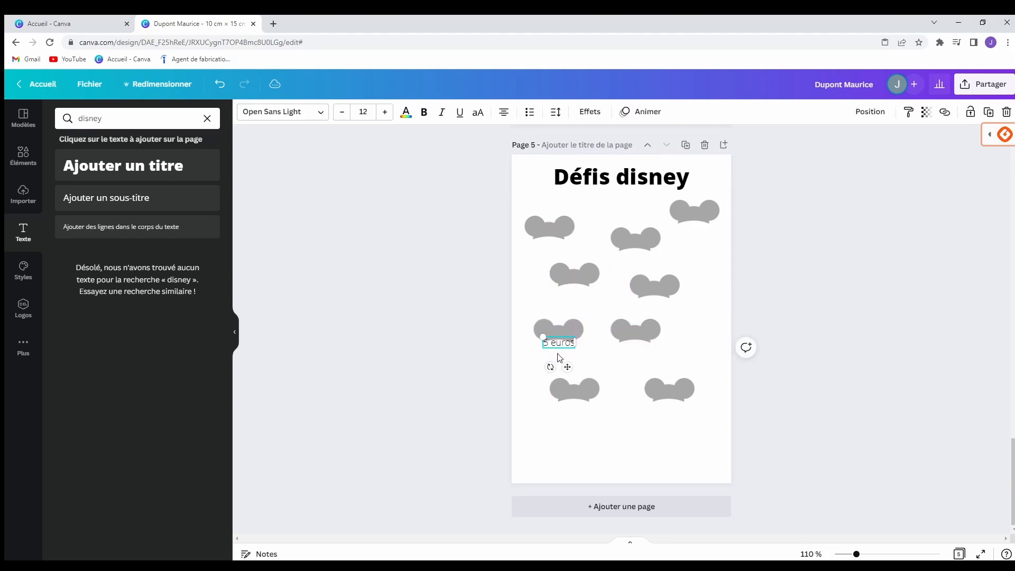
pyautogui.click(492, 345)
pyautogui.click(550, 346)
# Copy the '5 euros' label and place copies under the top-left ears and the third row's right ears.
pyautogui.rightClick(550, 346)
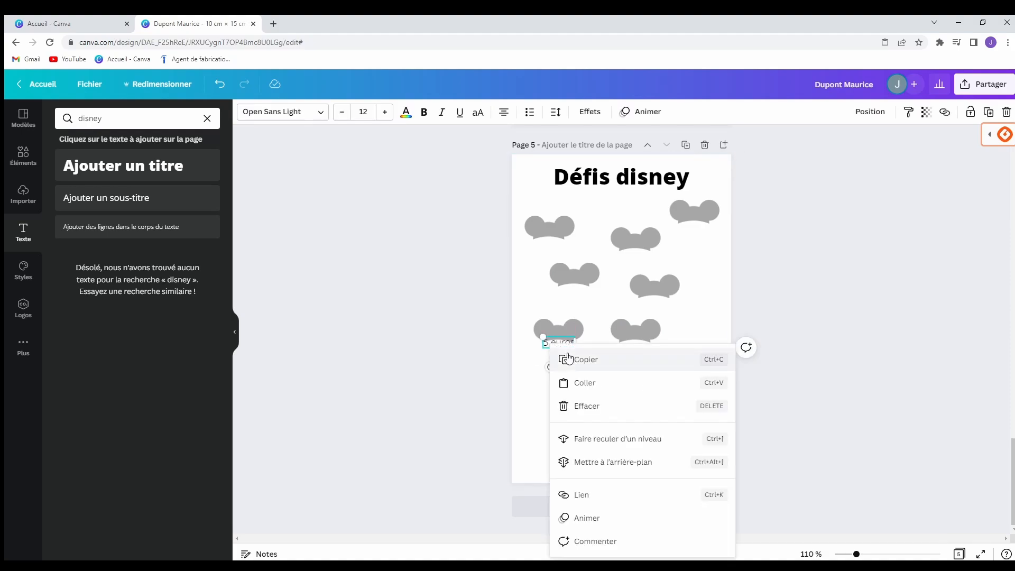
pyautogui.click(566, 358)
pyautogui.rightClick(541, 251)
pyautogui.click(559, 289)
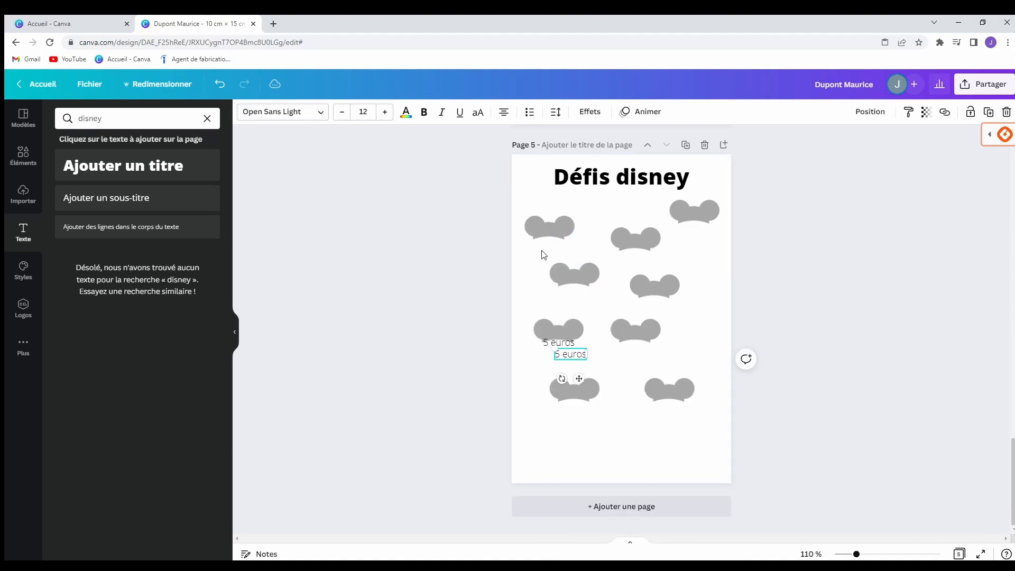
pyautogui.moveTo(579, 353); pyautogui.dragTo(559, 238)
pyautogui.click(766, 312)
pyautogui.rightClick(703, 345)
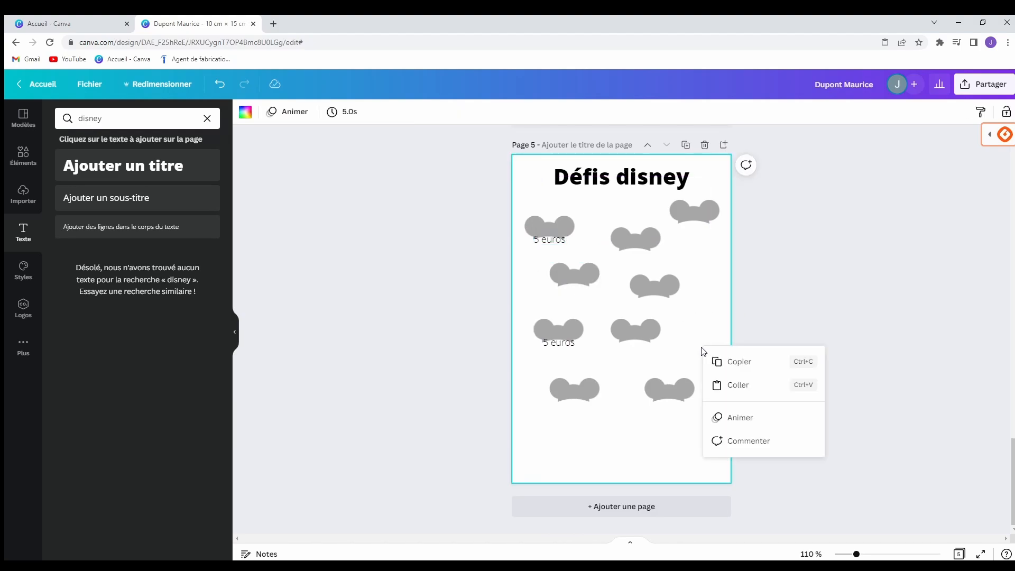
pyautogui.click(717, 383)
pyautogui.moveTo(573, 355); pyautogui.dragTo(636, 344)
pyautogui.click(693, 357)
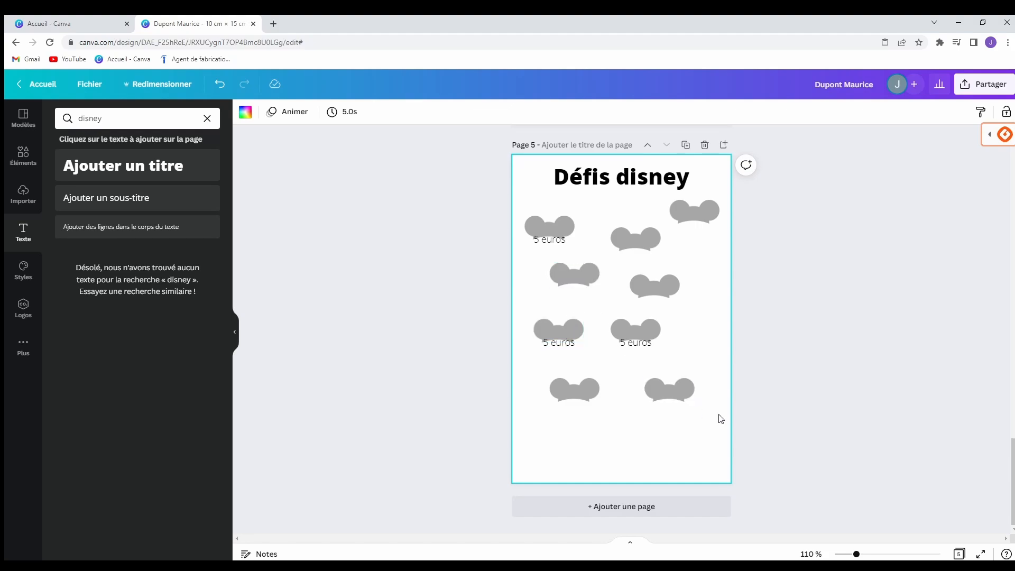
# Duplicate then delete the Défis disney page, and add a blank page 6 at the end.
pyautogui.scroll(5, 741, 421)
pyautogui.scroll(15, 751, 412)
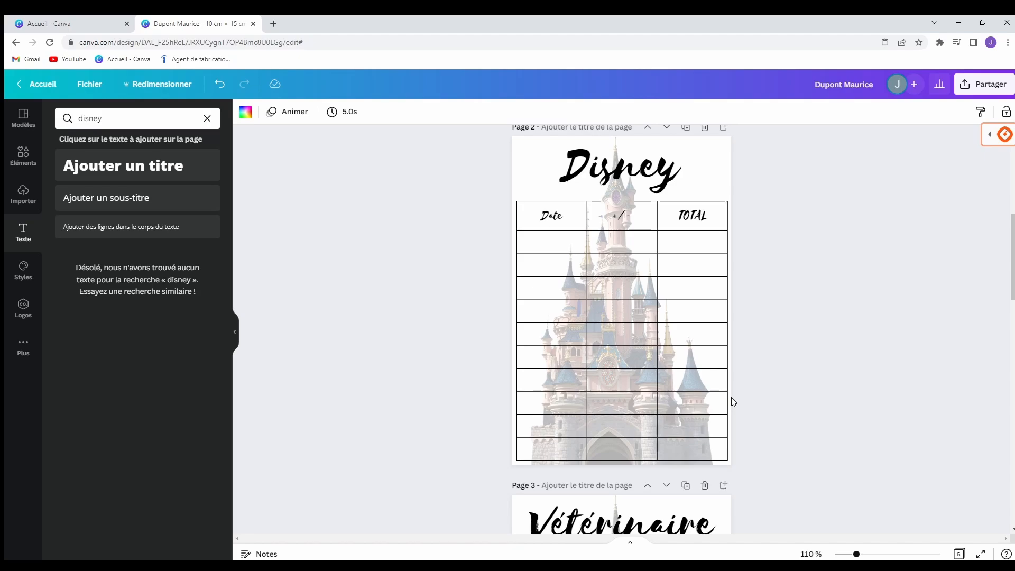
pyautogui.scroll(-10, 761, 370)
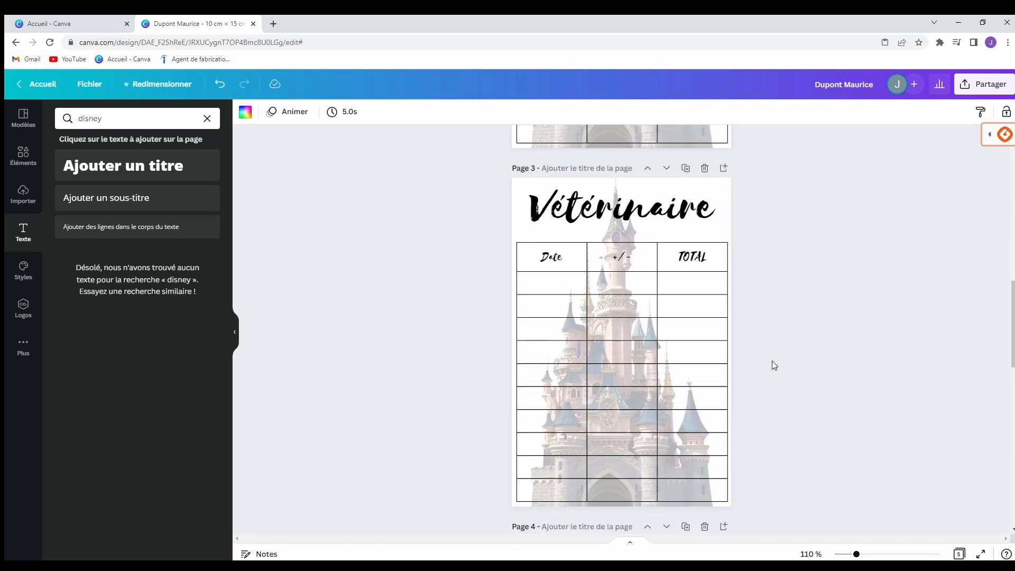
pyautogui.scroll(5, 781, 354)
pyautogui.scroll(1, 782, 353)
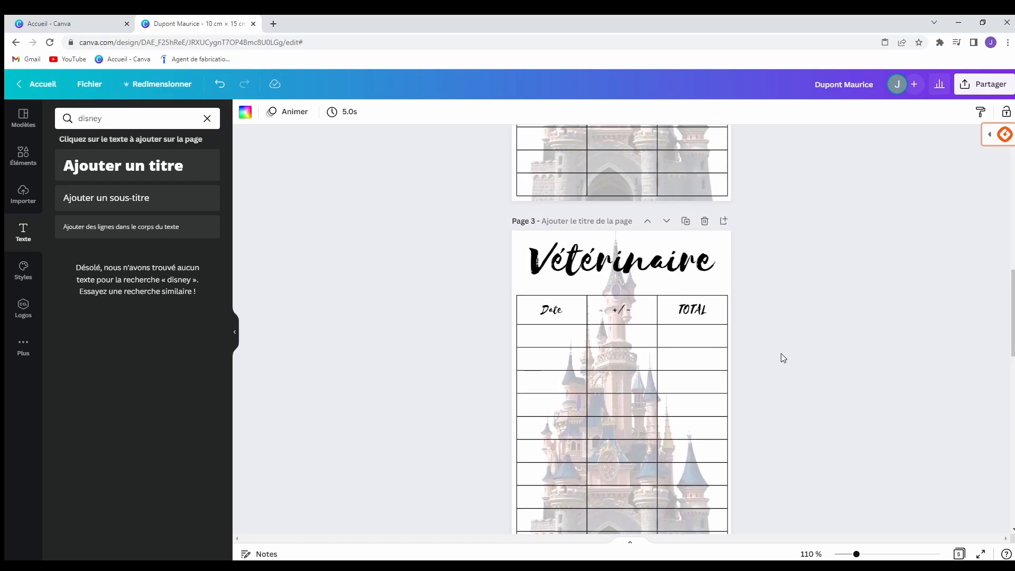
pyautogui.scroll(-1, 782, 353)
pyautogui.scroll(6, 782, 353)
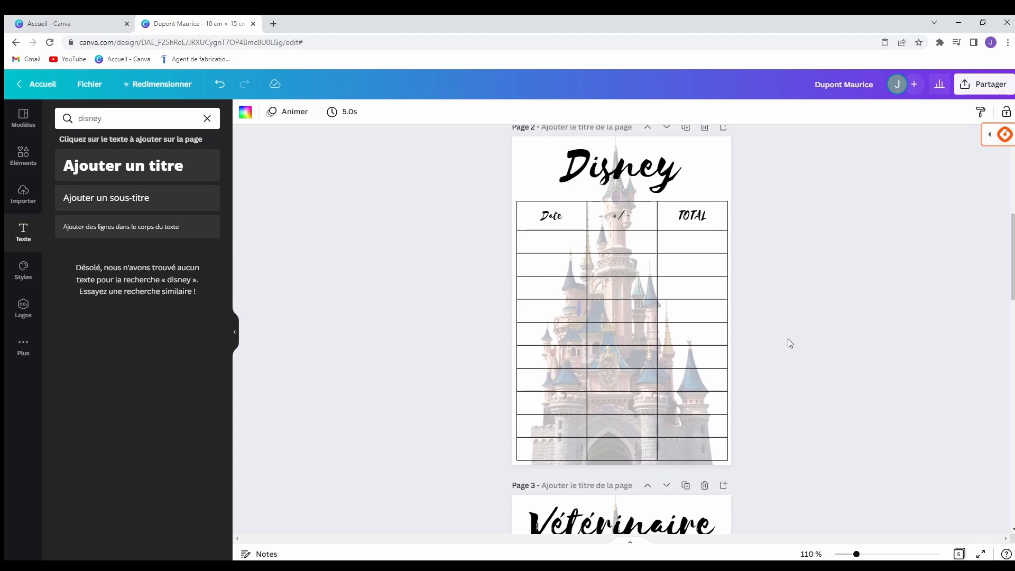
pyautogui.scroll(-20, 910, 418)
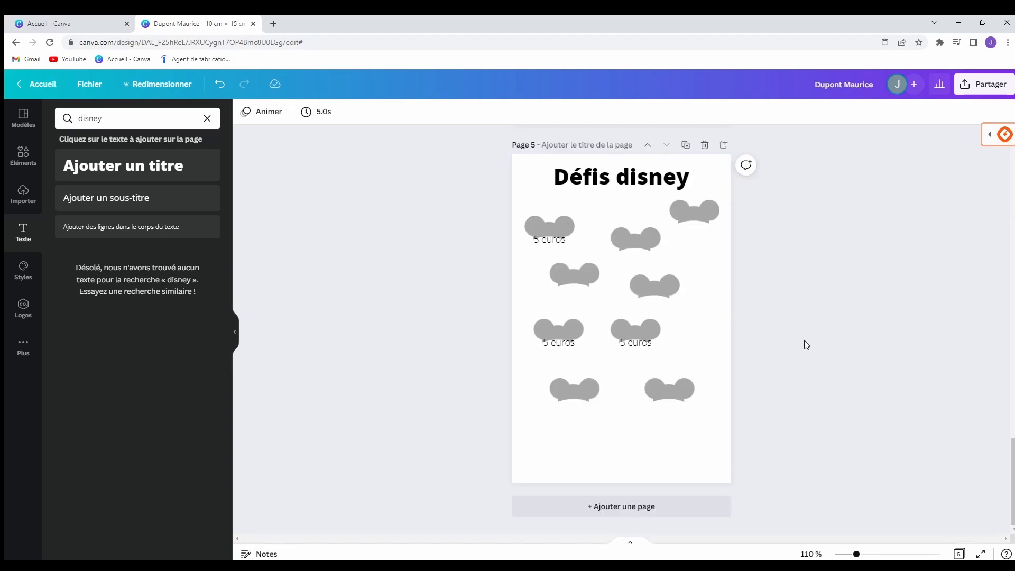
pyautogui.click(686, 145)
pyautogui.click(705, 145)
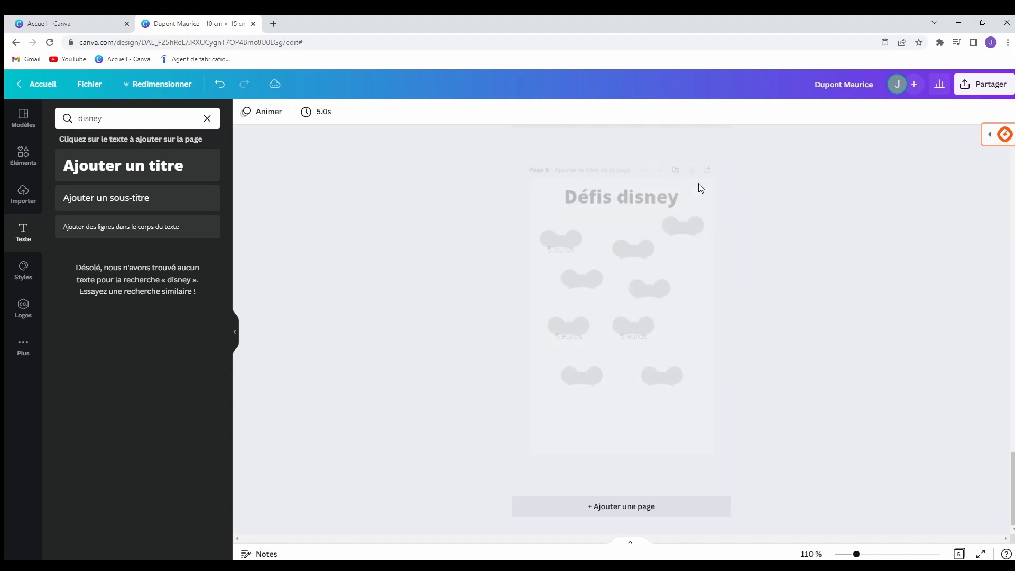
pyautogui.click(631, 509)
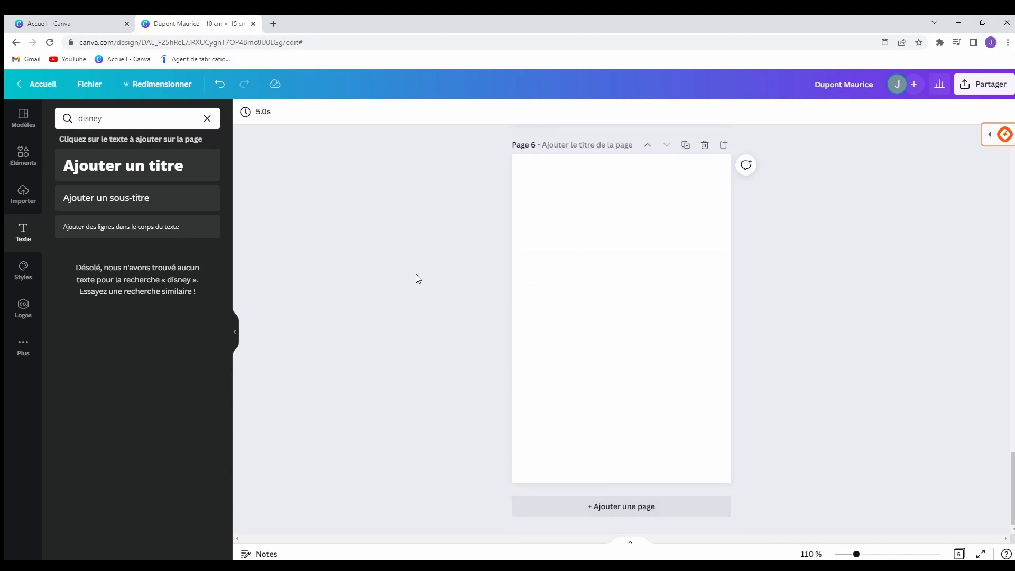
# Search the Elements library for 'peinture', then 'marbre', and browse the marble results.
pyautogui.click(31, 164)
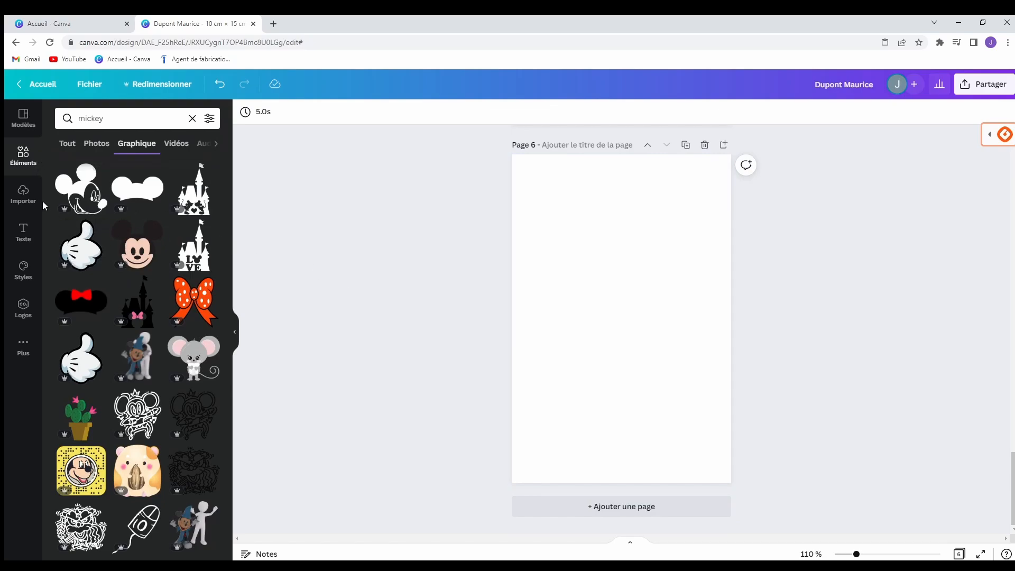
pyautogui.click(193, 119)
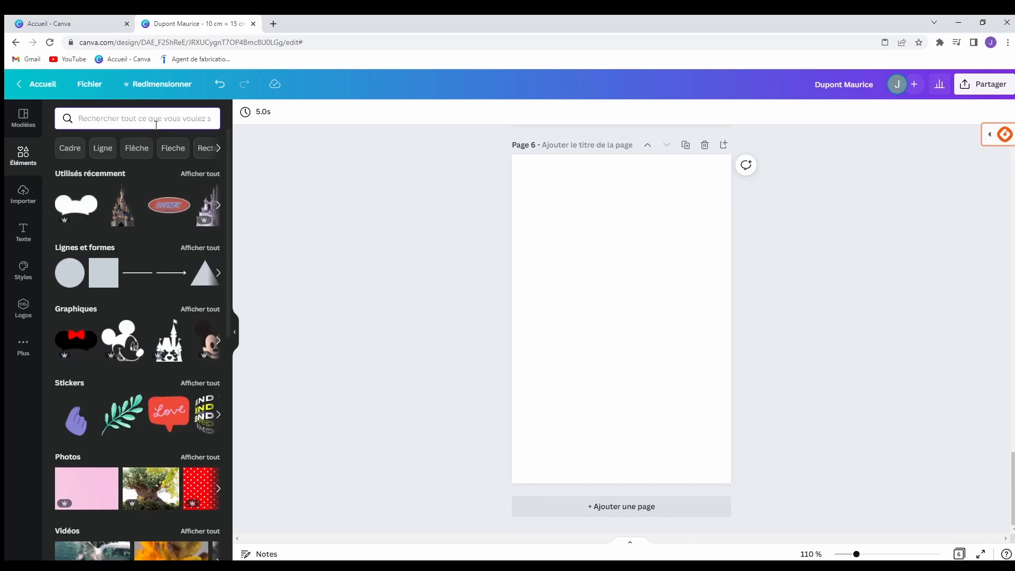
pyautogui.write('peinture')
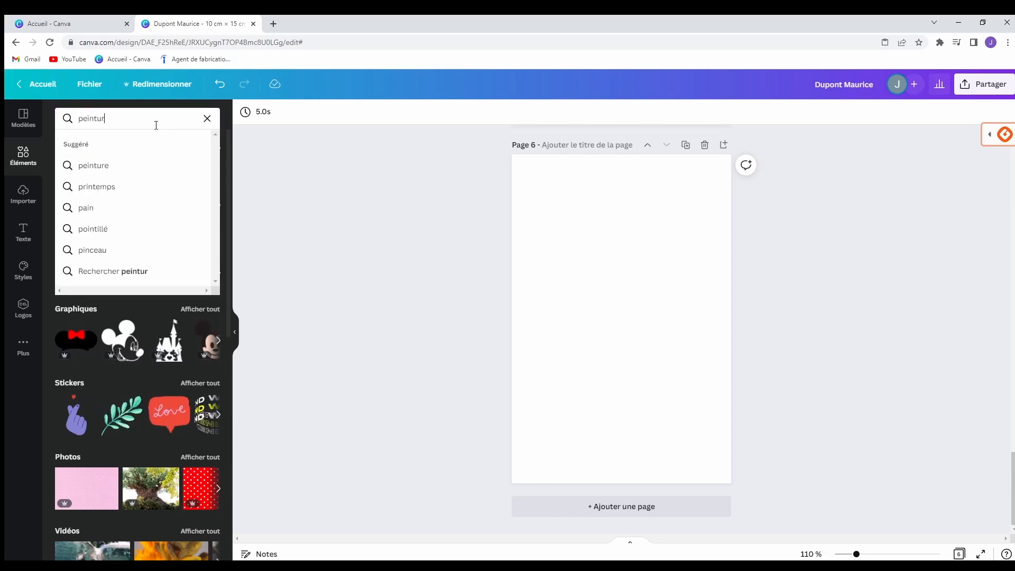
pyautogui.press('Return')
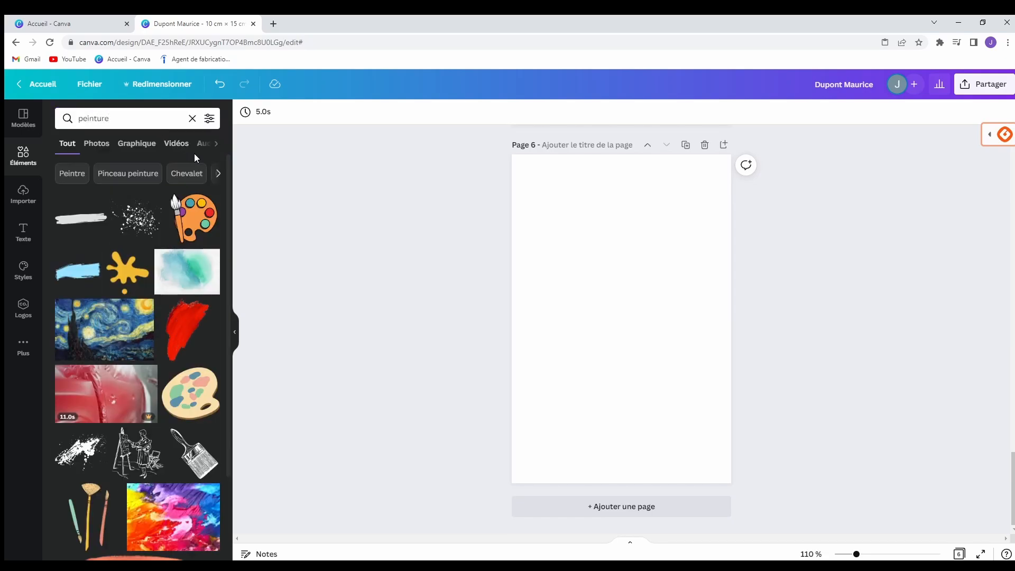
pyautogui.click(192, 119)
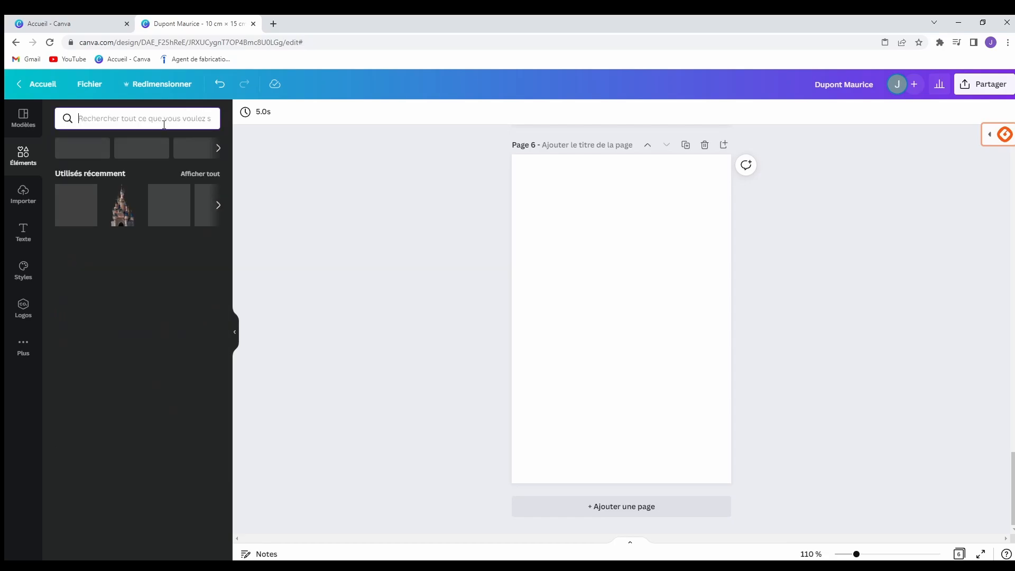
pyautogui.write('marbre')
pyautogui.press('Return')
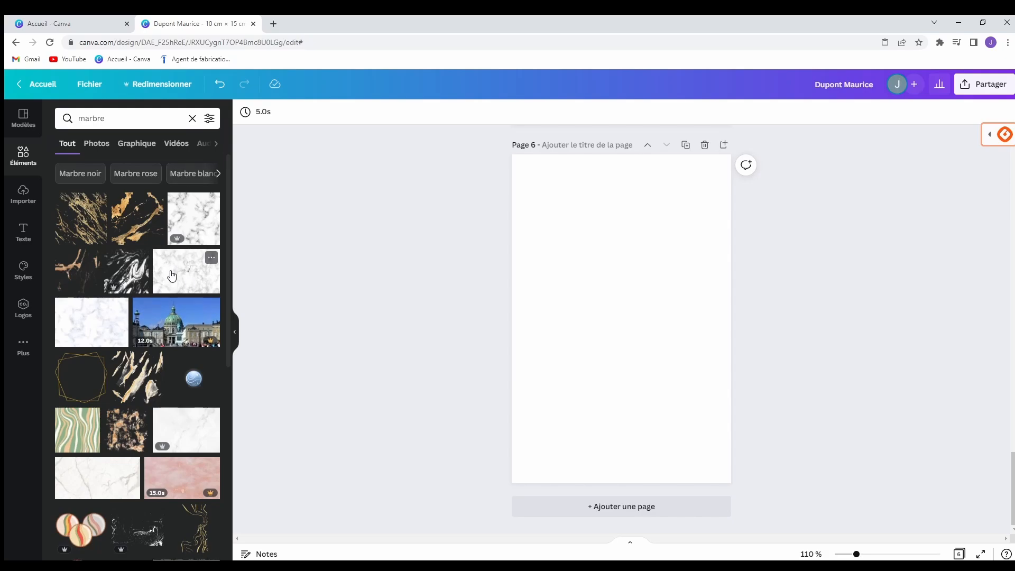
pyautogui.scroll(-2, 178, 311)
pyautogui.scroll(-5, 178, 311)
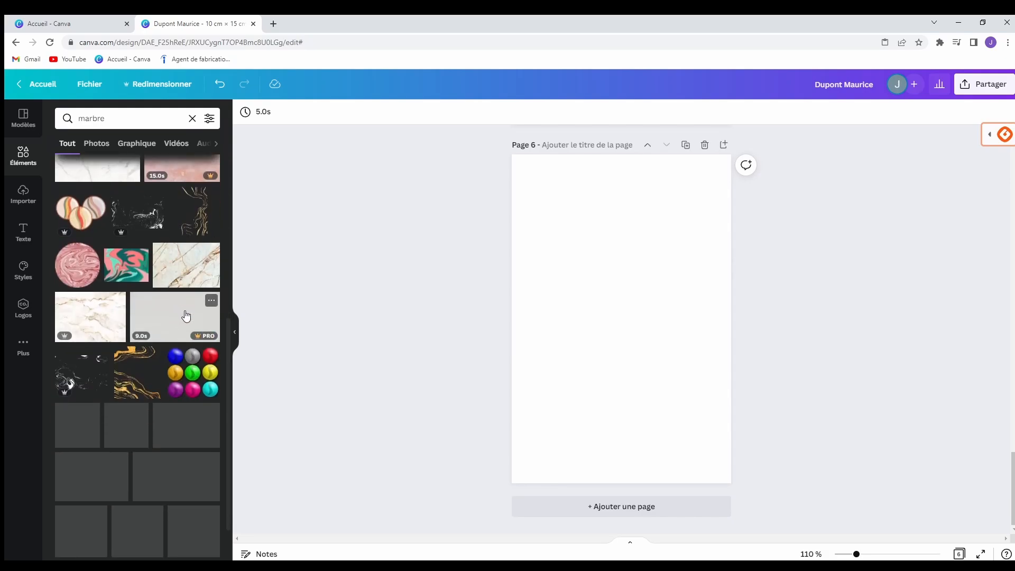
pyautogui.scroll(-2, 166, 344)
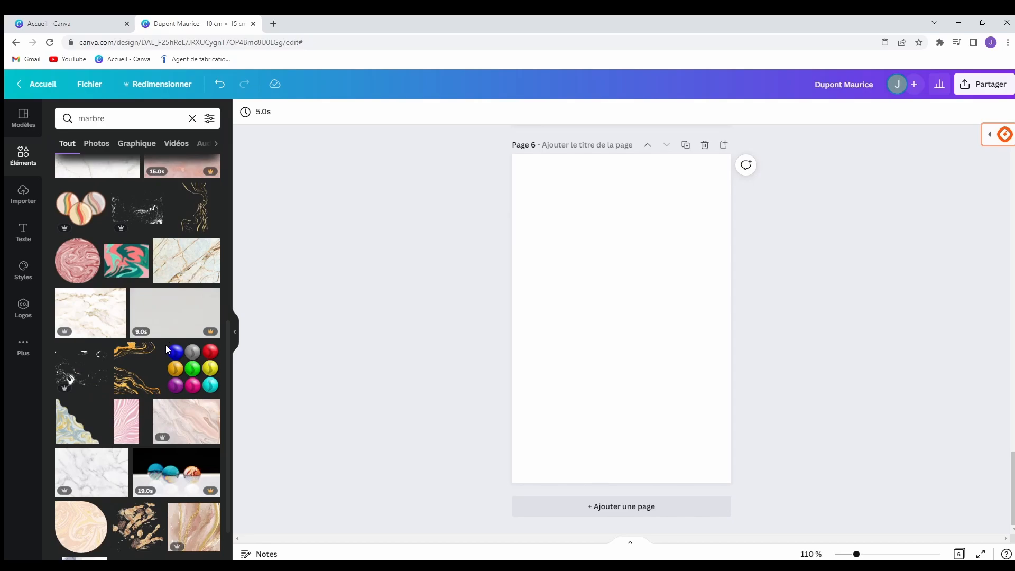
# Add the pink-gold marble image and resize it to a full-width strip about 10 × 1,7 atop page 6.
pyautogui.click(191, 464)
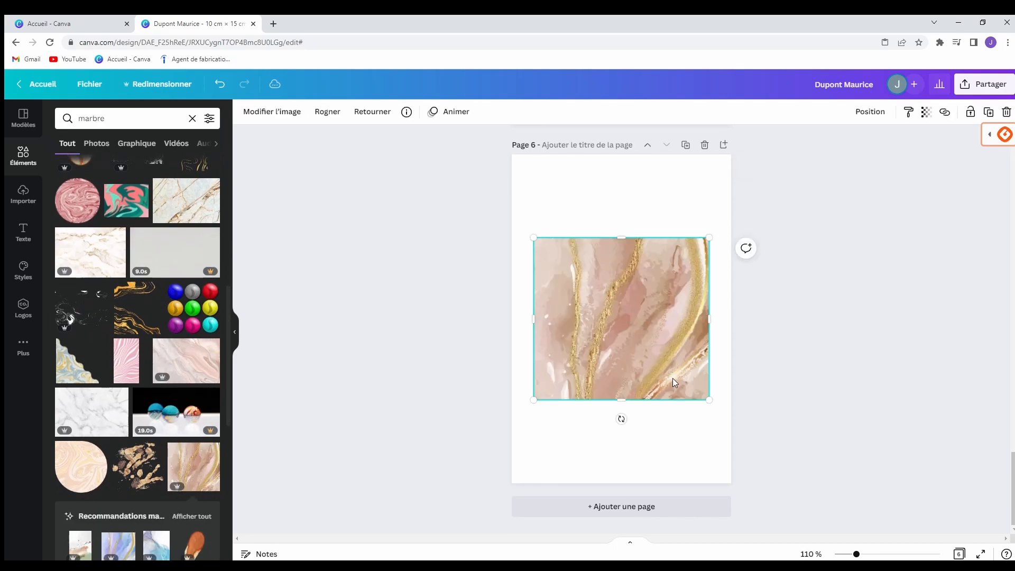
pyautogui.moveTo(634, 328); pyautogui.dragTo(607, 190)
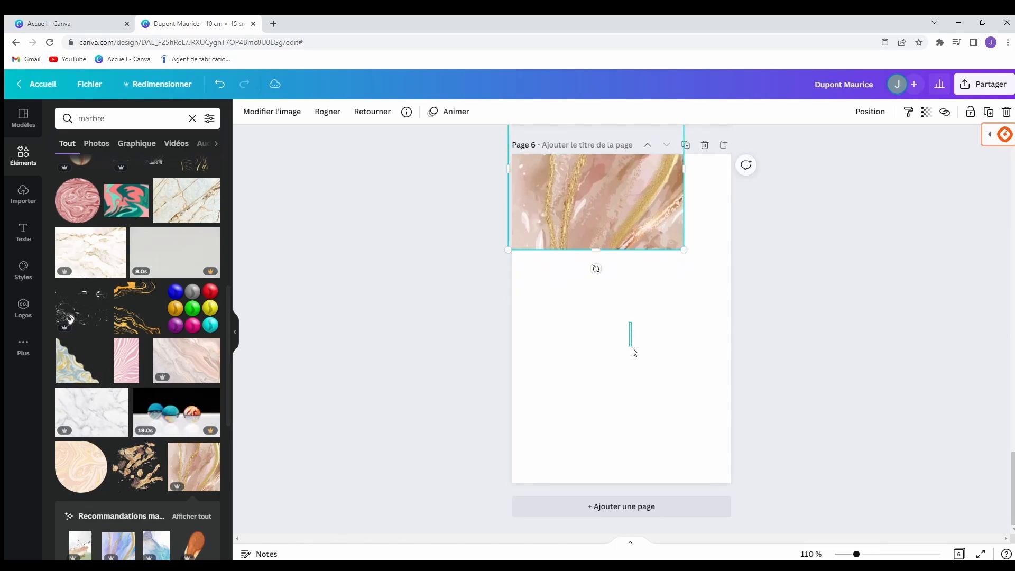
pyautogui.scroll(2, 629, 349)
pyautogui.moveTo(680, 273); pyautogui.dragTo(731, 274)
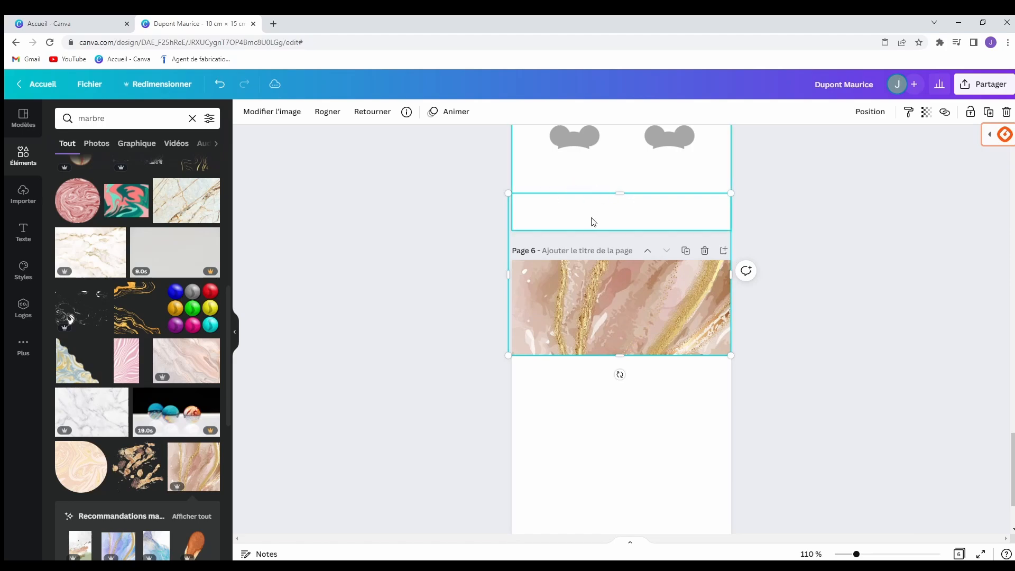
pyautogui.moveTo(628, 192); pyautogui.dragTo(637, 259)
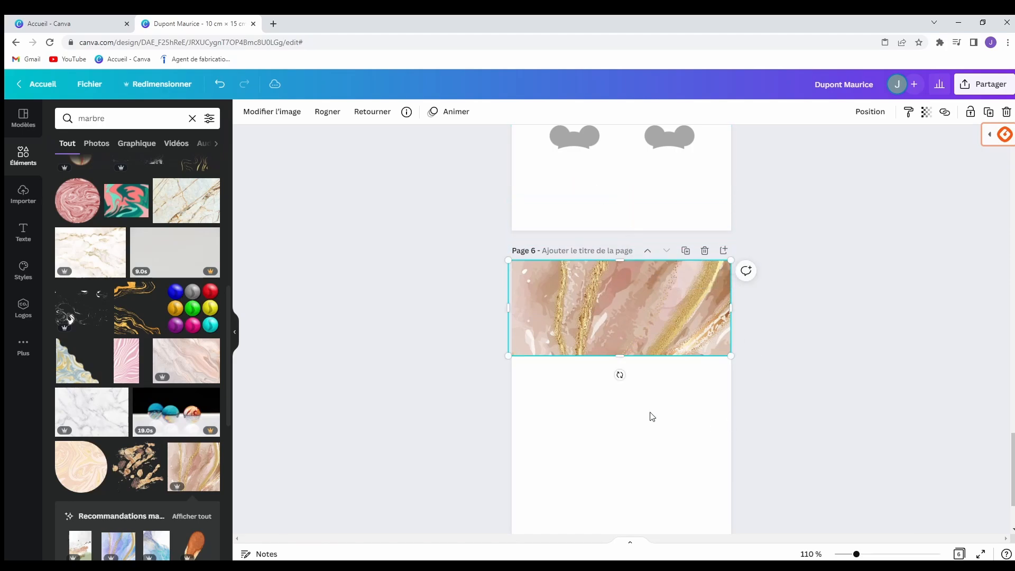
pyautogui.moveTo(511, 308)
pyautogui.mouseDown()
pyautogui.moveTo(522, 308)
pyautogui.moveTo(512, 308)
pyautogui.mouseUp()
pyautogui.moveTo(625, 356); pyautogui.dragTo(624, 318)
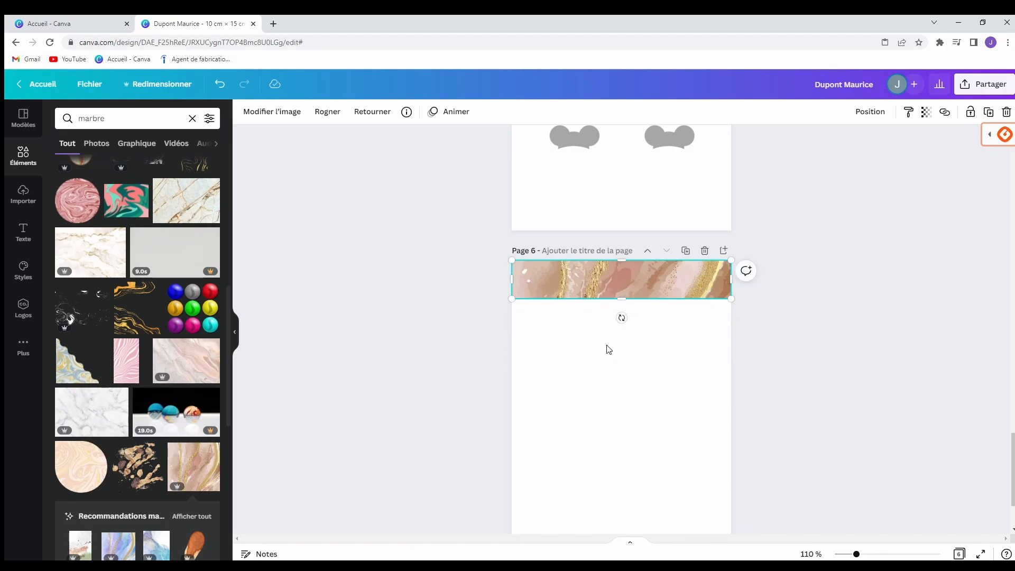
pyautogui.click(607, 349)
# Add a 'Fonds d'urgences' heading in Nickainley font and place it just under the marble banner.
pyautogui.click(23, 233)
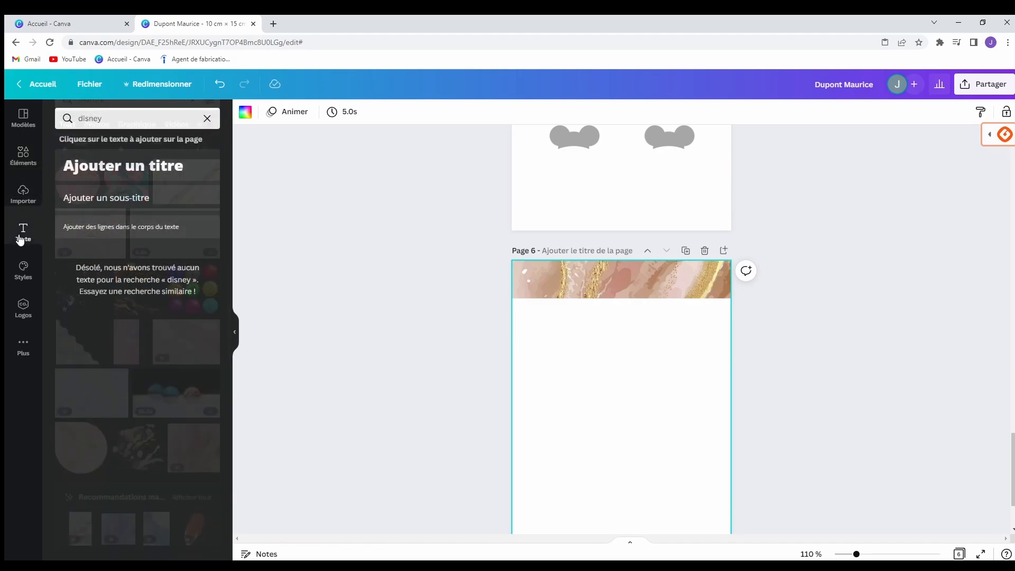
pyautogui.click(126, 184)
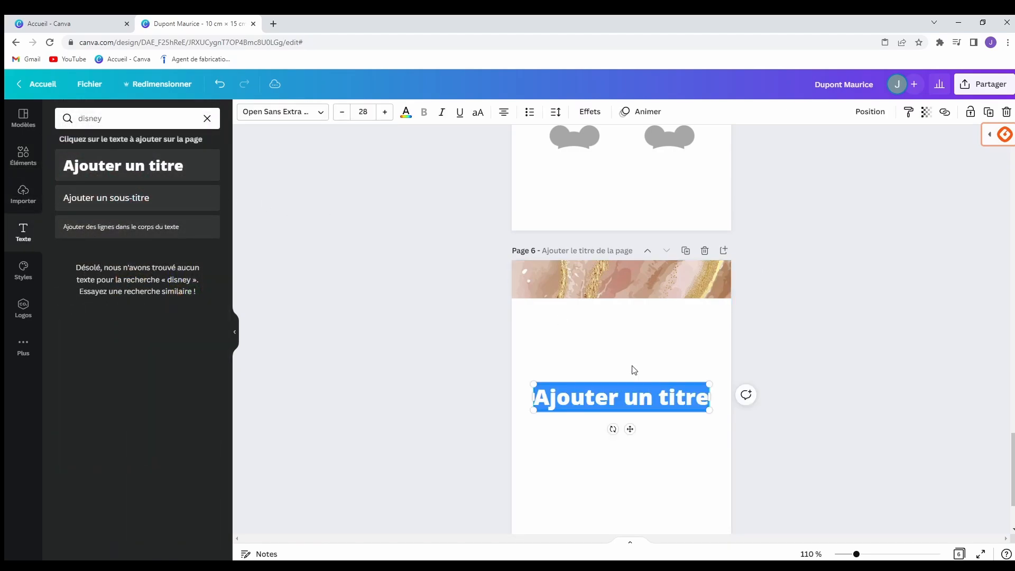
pyautogui.write('Fond')
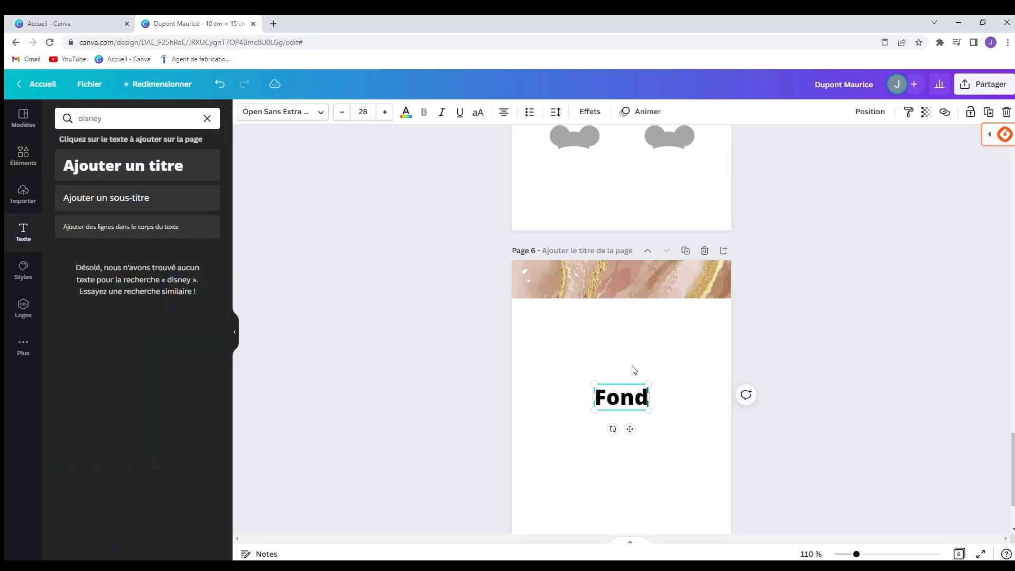
pyautogui.write("s d'urgences")
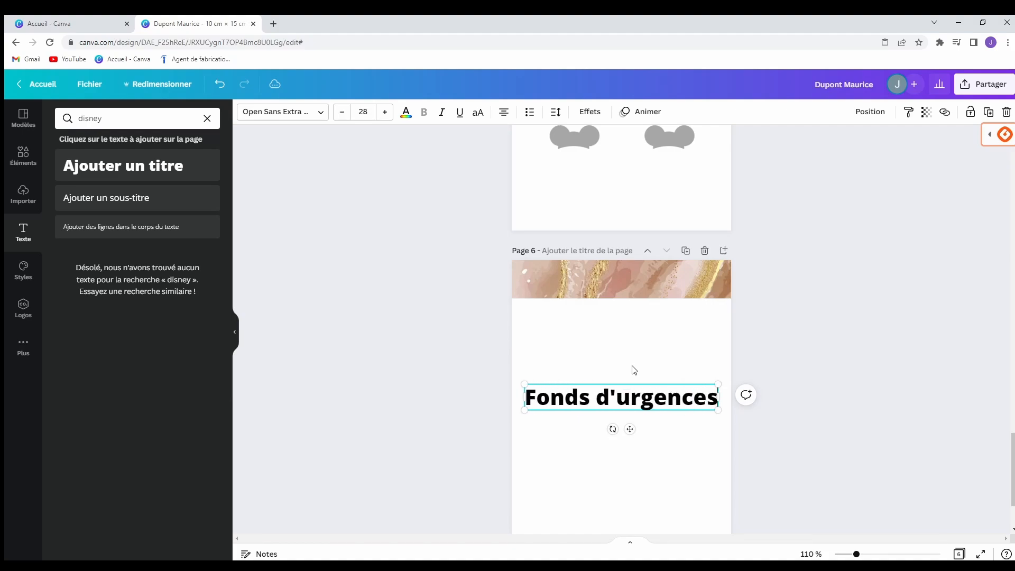
pyautogui.click(316, 116)
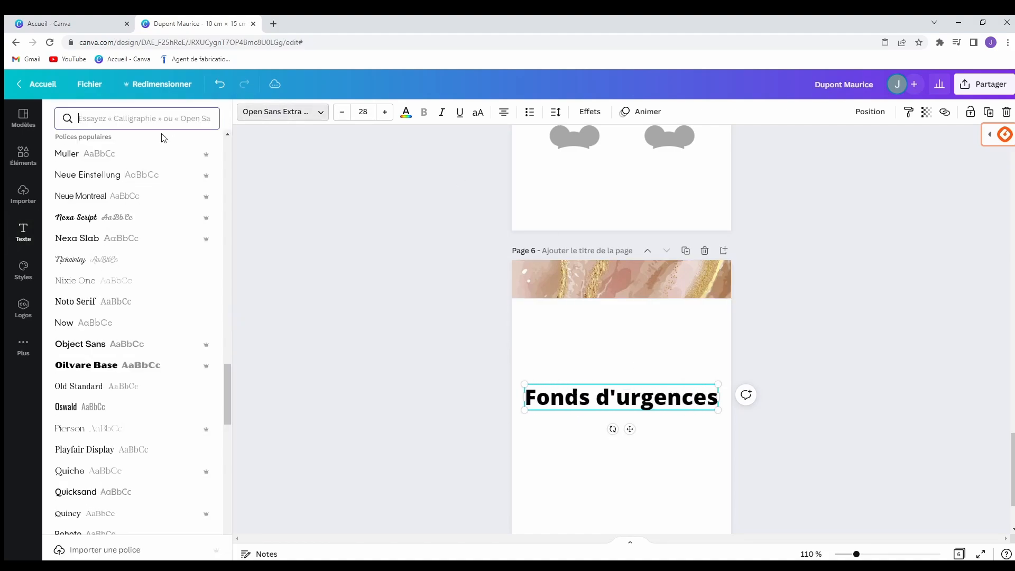
pyautogui.click(105, 259)
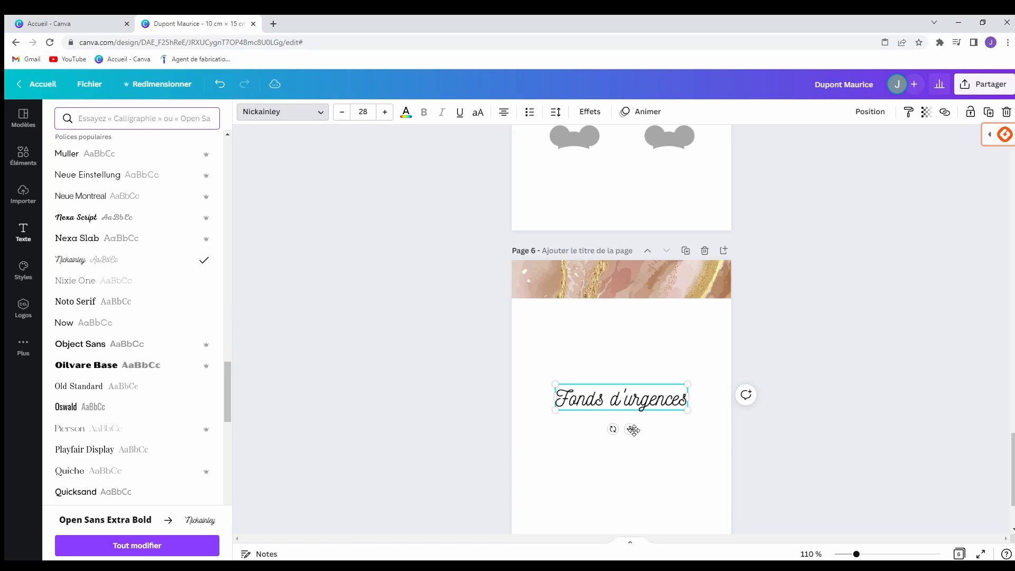
pyautogui.moveTo(632, 429); pyautogui.dragTo(627, 369)
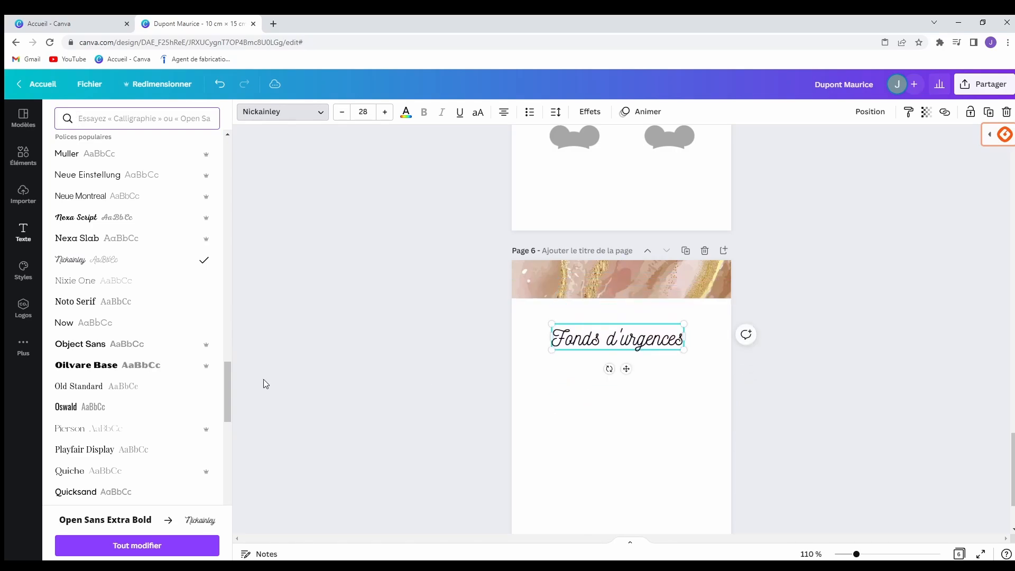
pyautogui.click(23, 156)
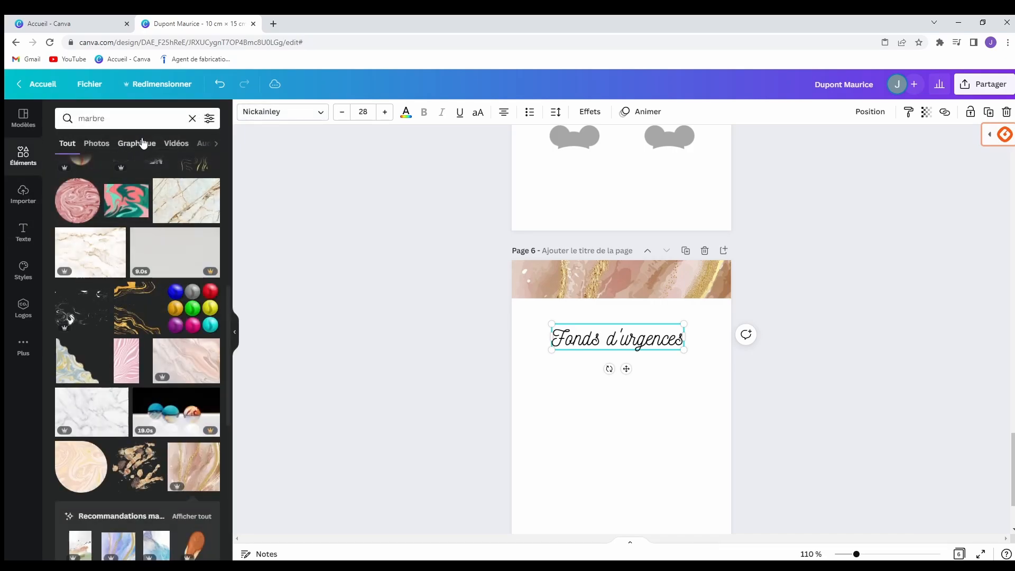
# Search elements for 'chouette' and size an owl-on-branch silhouette into the banner's left end.
pyautogui.click(193, 119)
pyautogui.click(140, 119)
pyautogui.write('a')
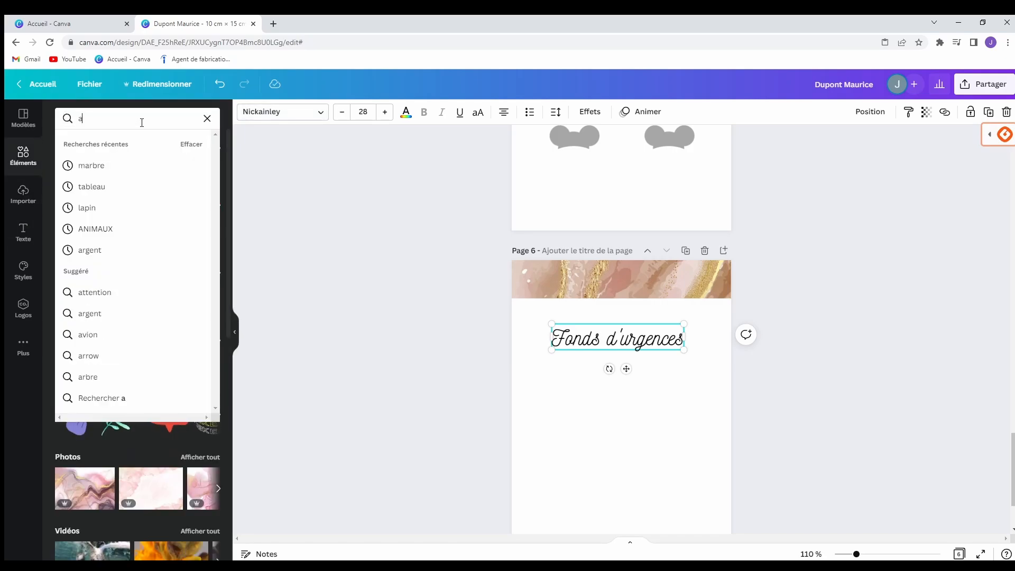
pyautogui.press('BackSpace')
pyautogui.write('choy')
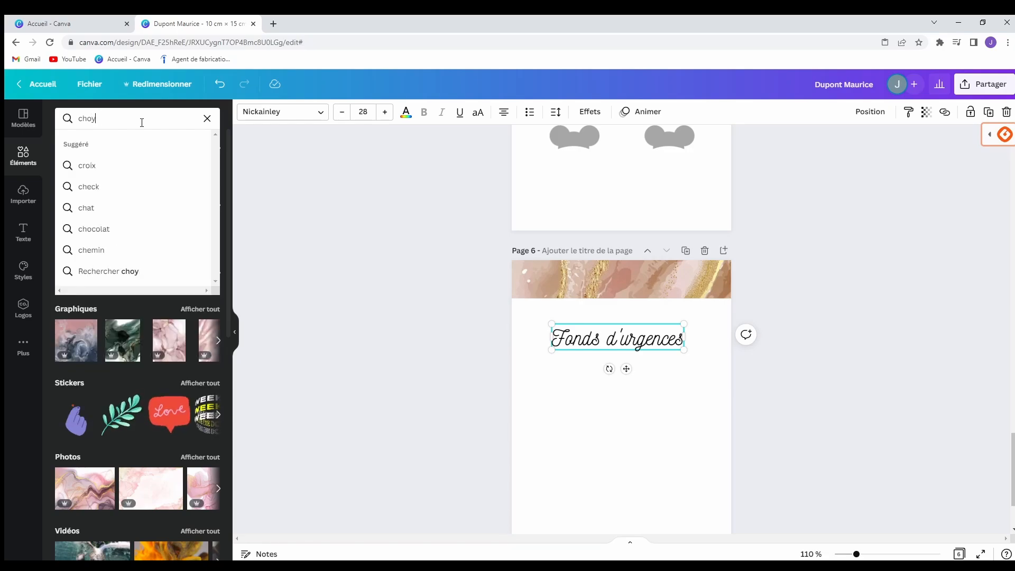
pyautogui.press('BackSpace')
pyautogui.write('ue')
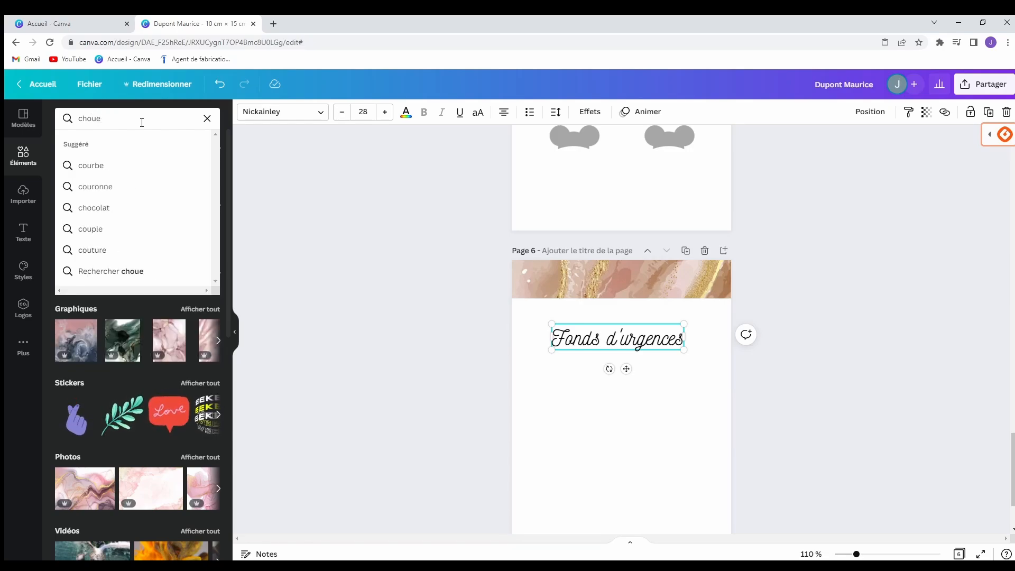
pyautogui.write('tte')
pyautogui.press('Return')
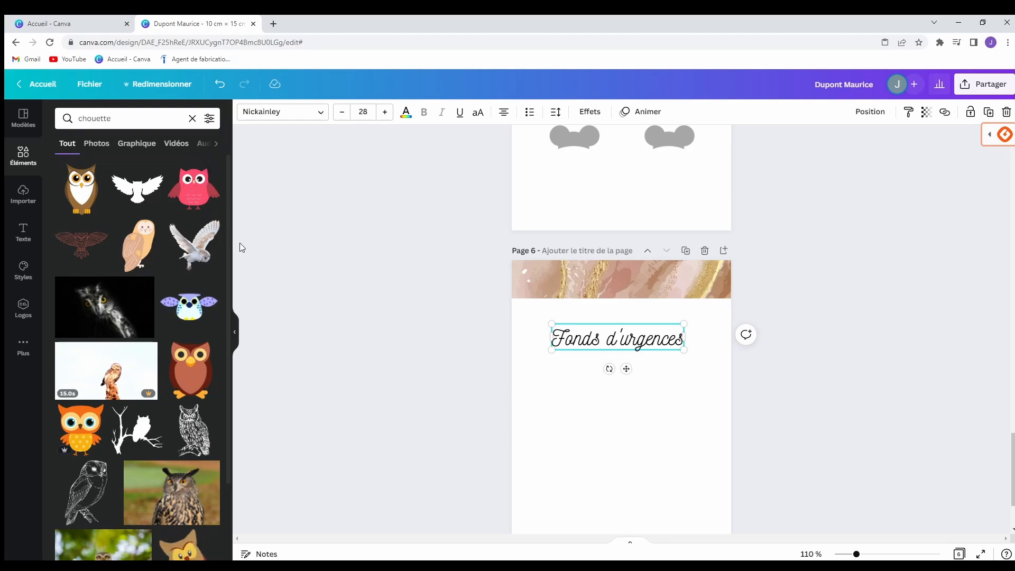
pyautogui.click(137, 429)
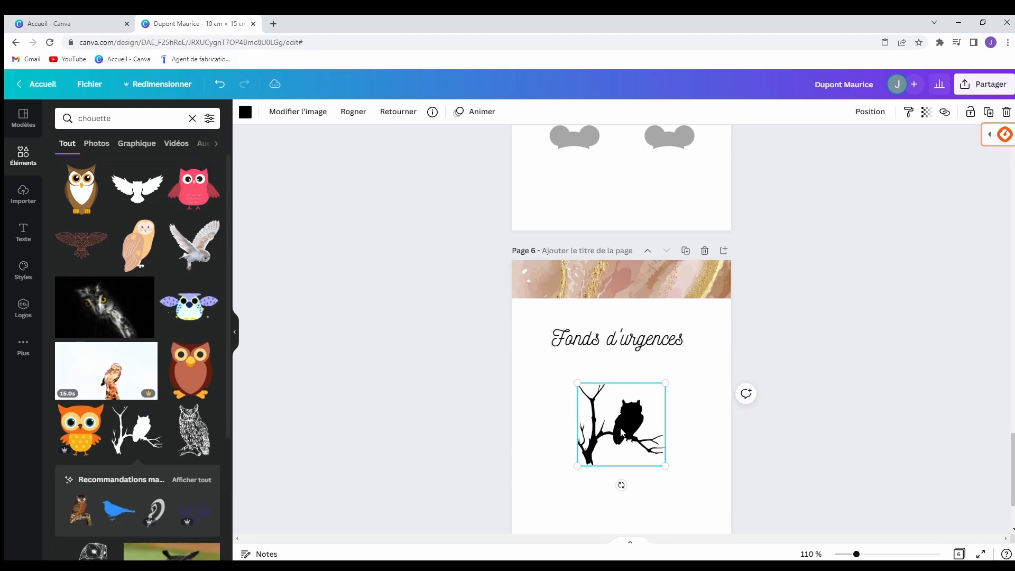
pyautogui.moveTo(622, 433); pyautogui.dragTo(553, 306)
pyautogui.moveTo(565, 250); pyautogui.dragTo(559, 266)
pyautogui.click(476, 339)
# Copy the owl to the banner's right end and flip it horizontally to face inward.
pyautogui.click(538, 295)
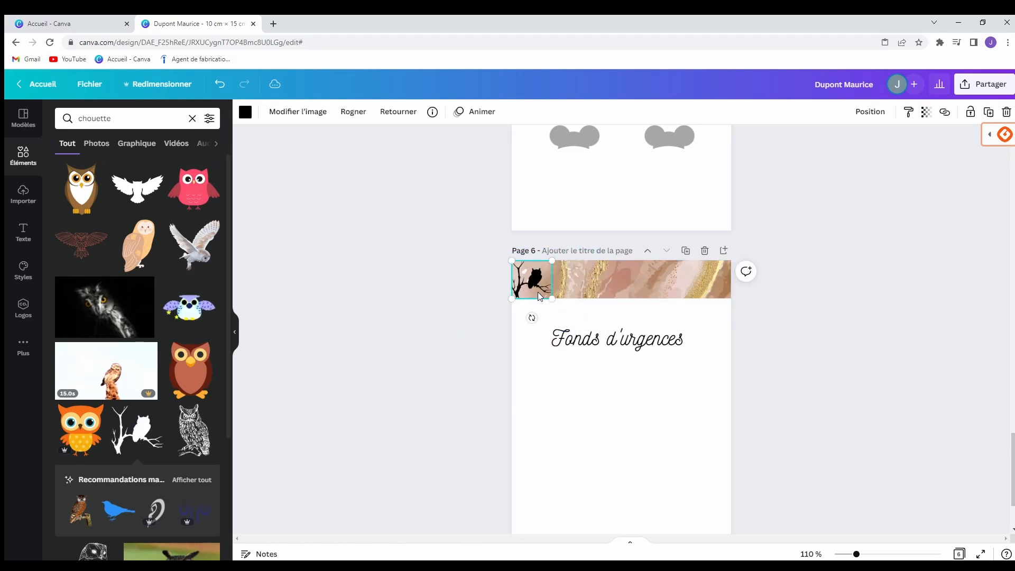
pyautogui.rightClick(539, 296)
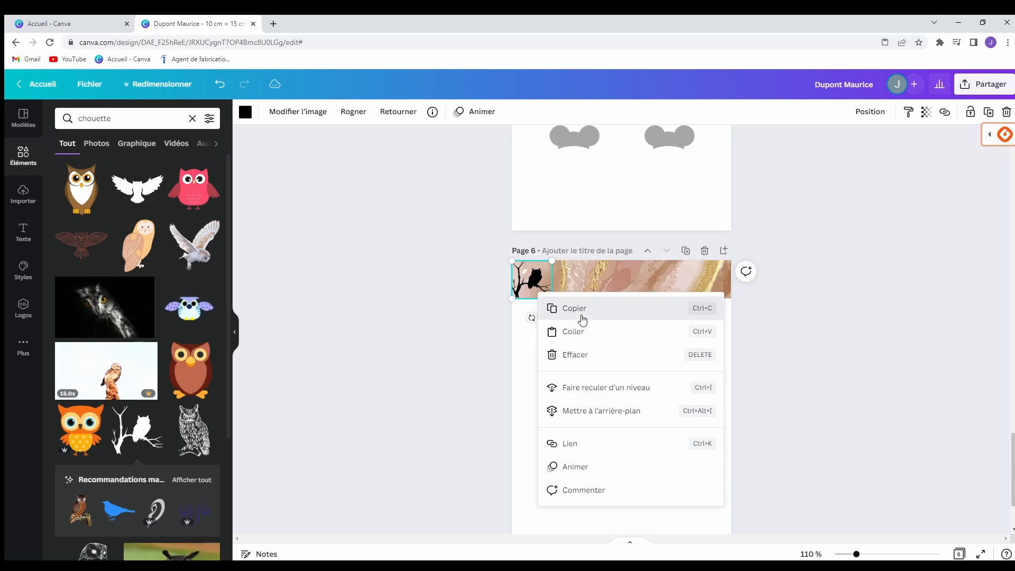
pyautogui.click(582, 318)
pyautogui.moveTo(539, 286)
pyautogui.mouseDown()
pyautogui.moveTo(567, 284)
pyautogui.moveTo(526, 275)
pyautogui.moveTo(532, 284)
pyautogui.mouseUp()
pyautogui.rightClick(640, 285)
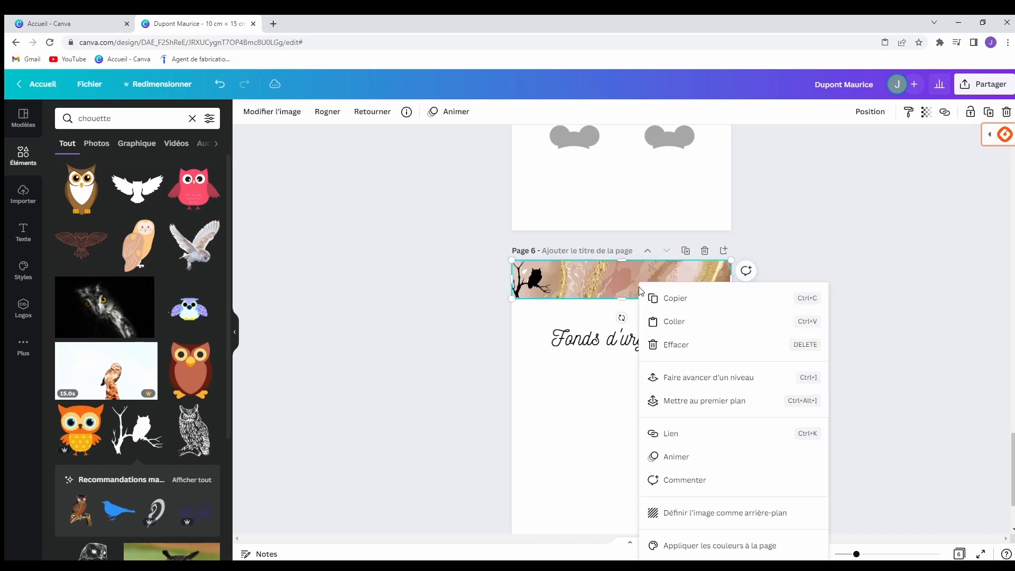
pyautogui.click(672, 319)
pyautogui.moveTo(547, 288); pyautogui.dragTo(725, 288)
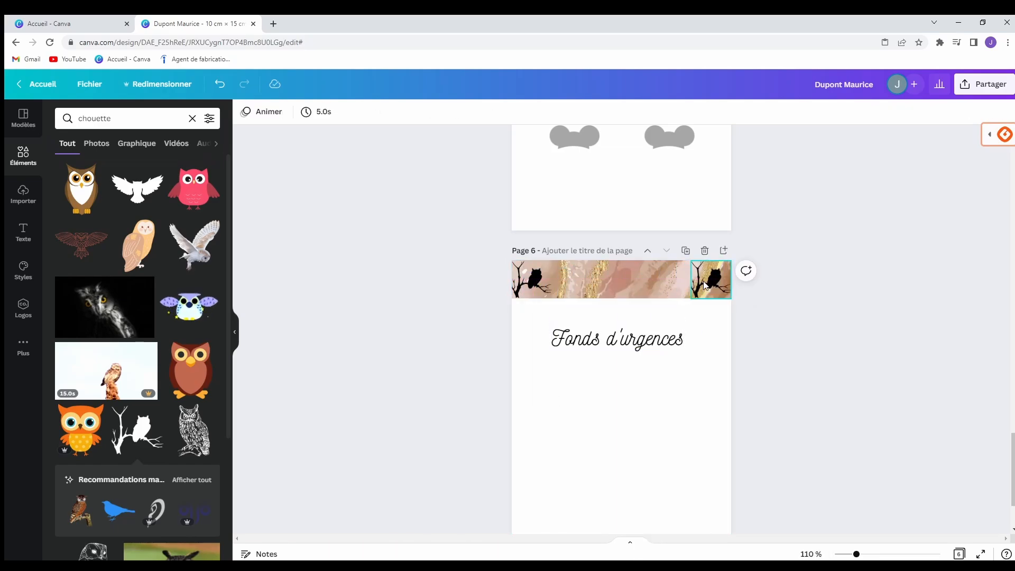
pyautogui.click(581, 270)
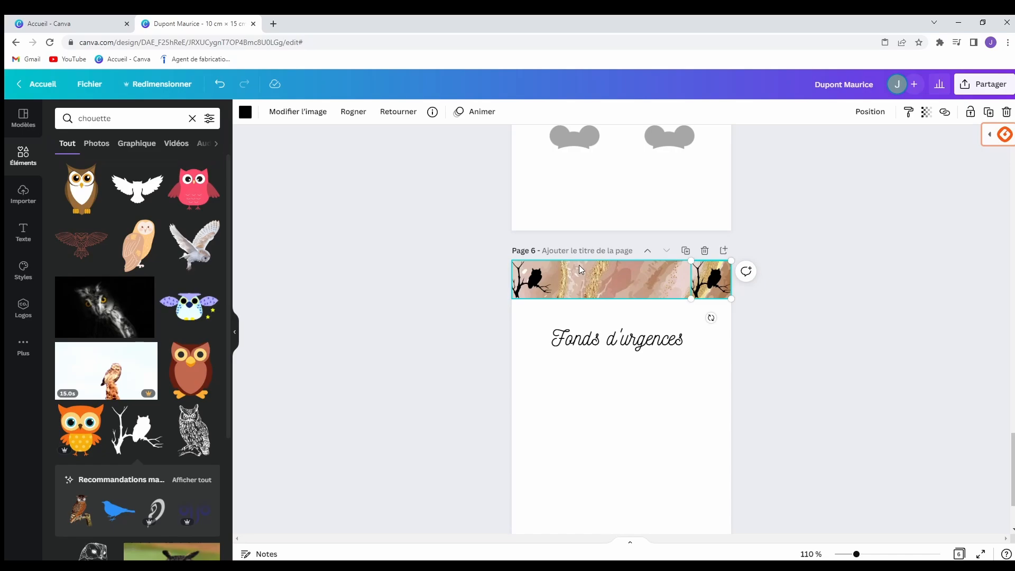
pyautogui.click(388, 120)
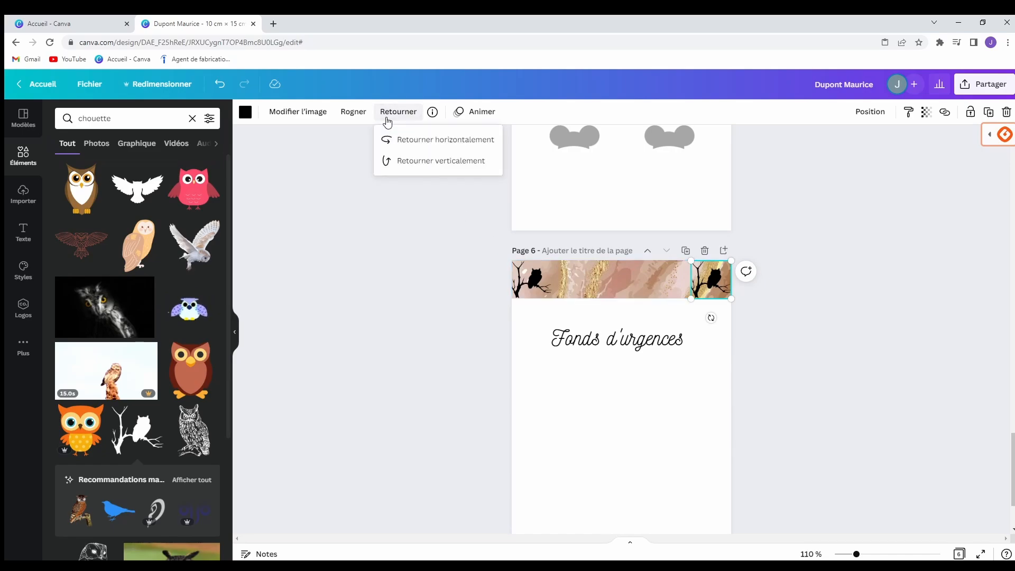
pyautogui.click(402, 151)
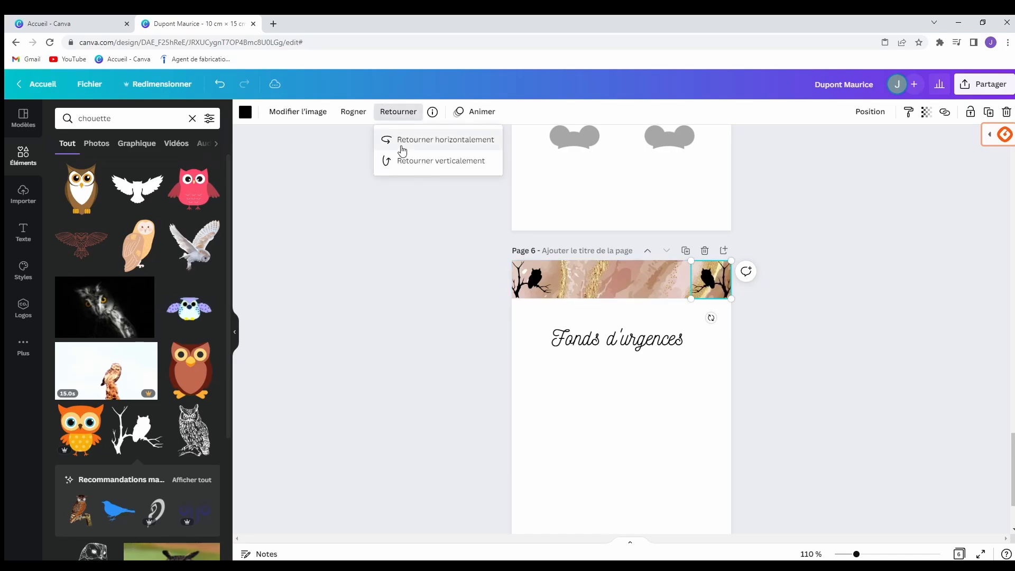
pyautogui.click(445, 353)
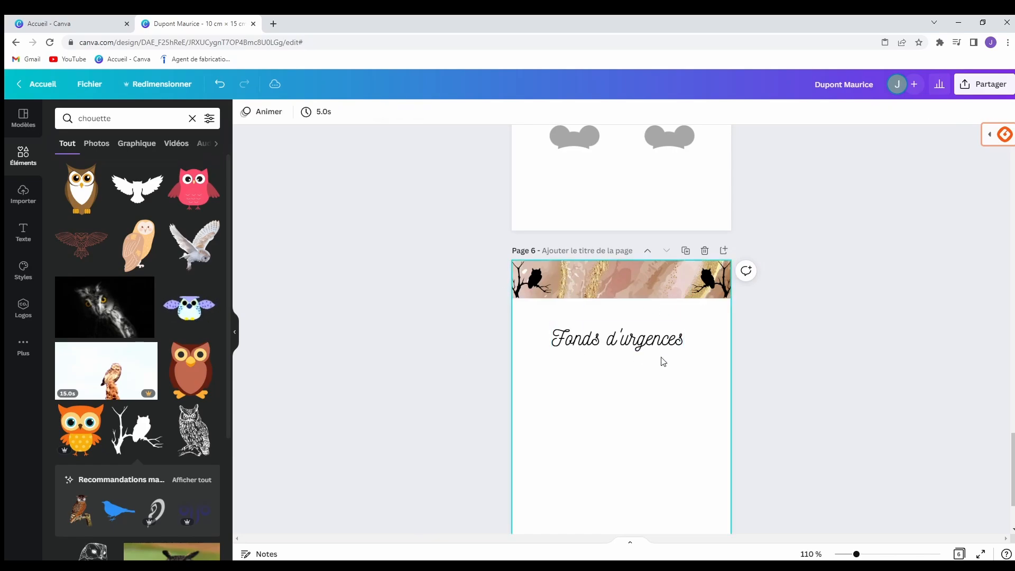
# Drag the 'Fonds d'urgences' heading up into the marble banner, centred between the owls.
pyautogui.moveTo(604, 348); pyautogui.dragTo(604, 286)
pyautogui.click(590, 353)
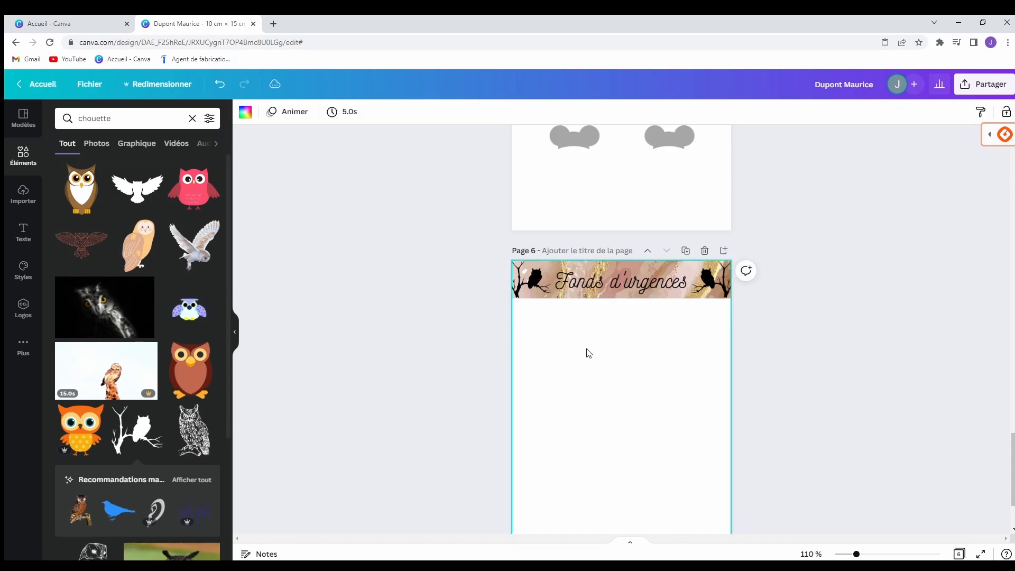
pyautogui.click(851, 340)
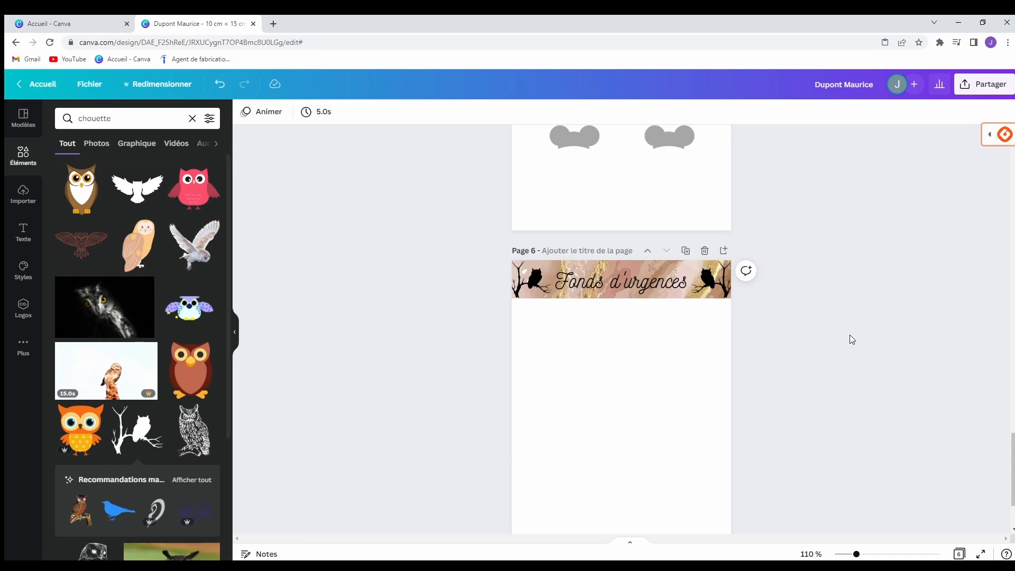
pyautogui.scroll(-2, 851, 335)
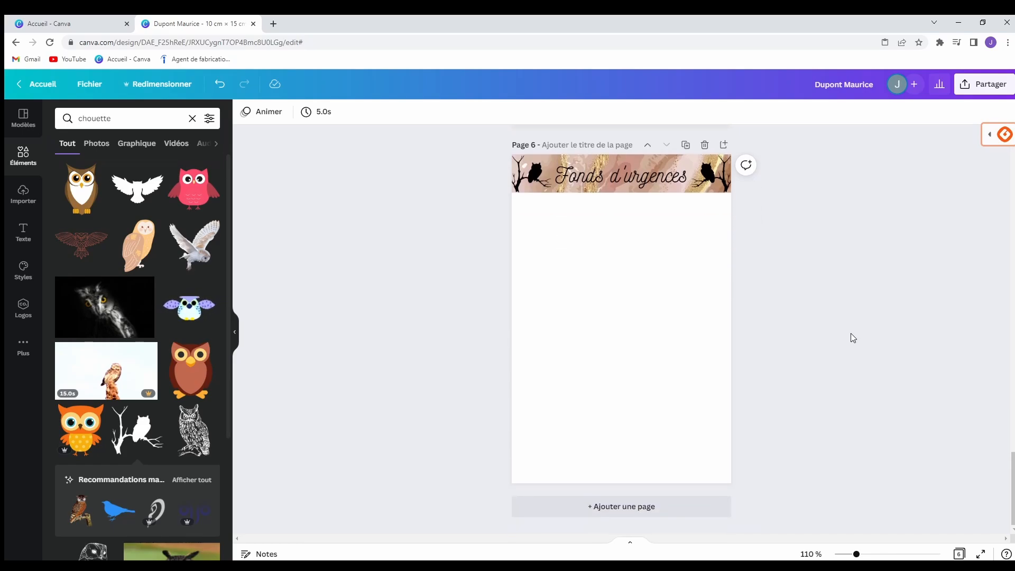
pyautogui.scroll(7, 853, 333)
pyautogui.scroll(15, 867, 332)
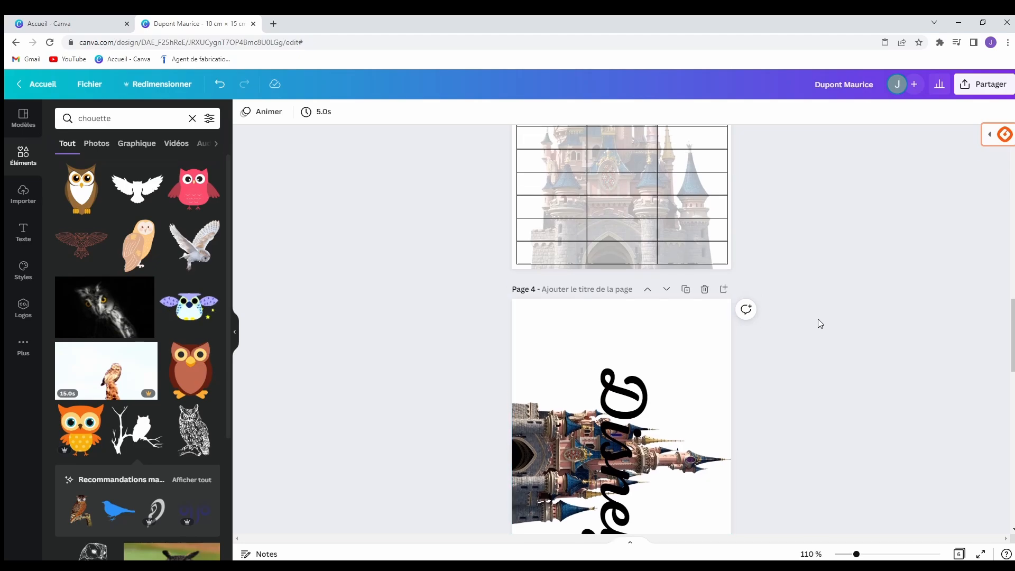
pyautogui.scroll(-3, 457, 189)
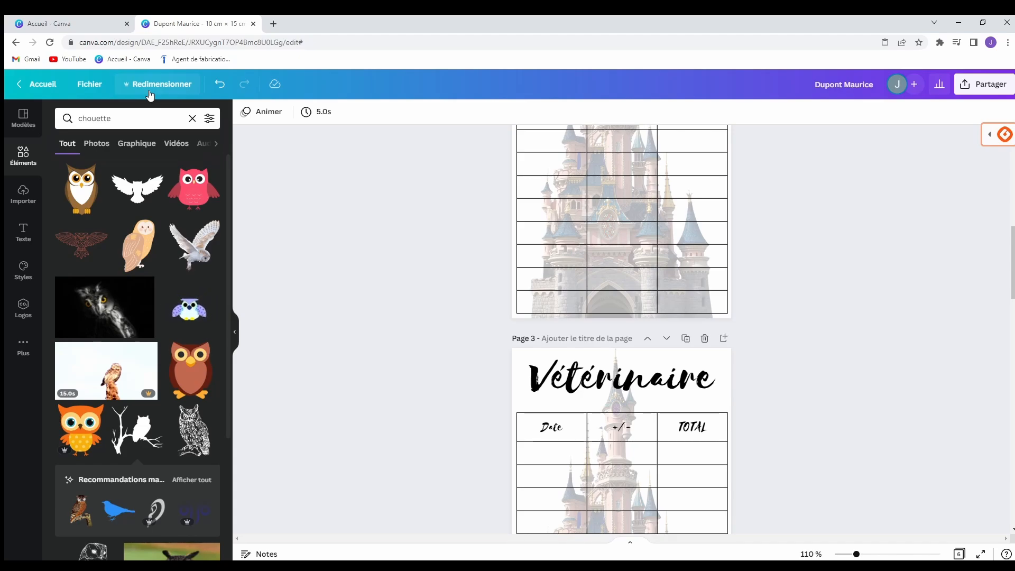
pyautogui.scroll(-15, 370, 193)
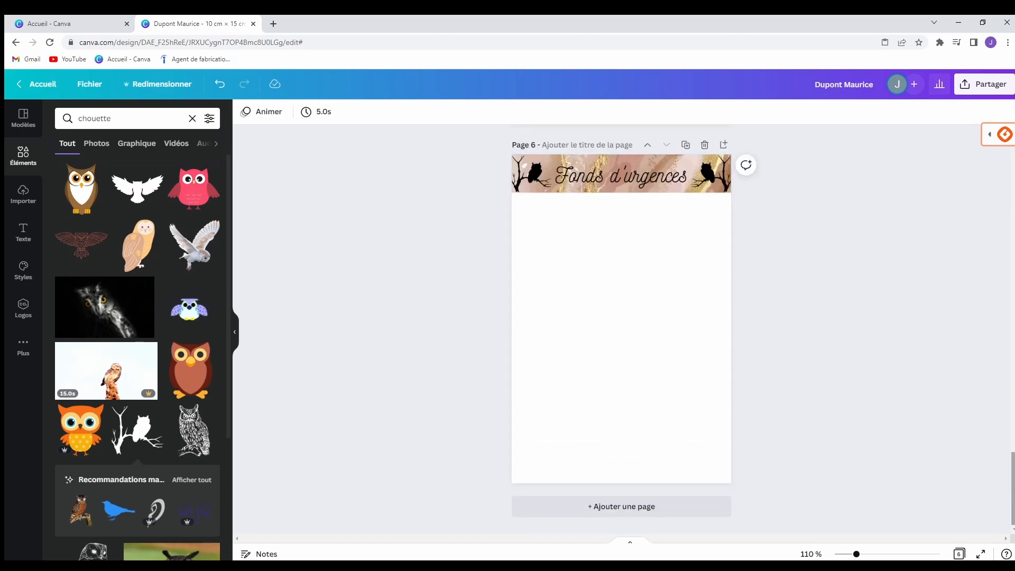
pyautogui.moveTo(1012, 471)
pyautogui.mouseDown()
pyautogui.moveTo(1013, 157)
pyautogui.moveTo(1013, 455)
pyautogui.mouseUp()
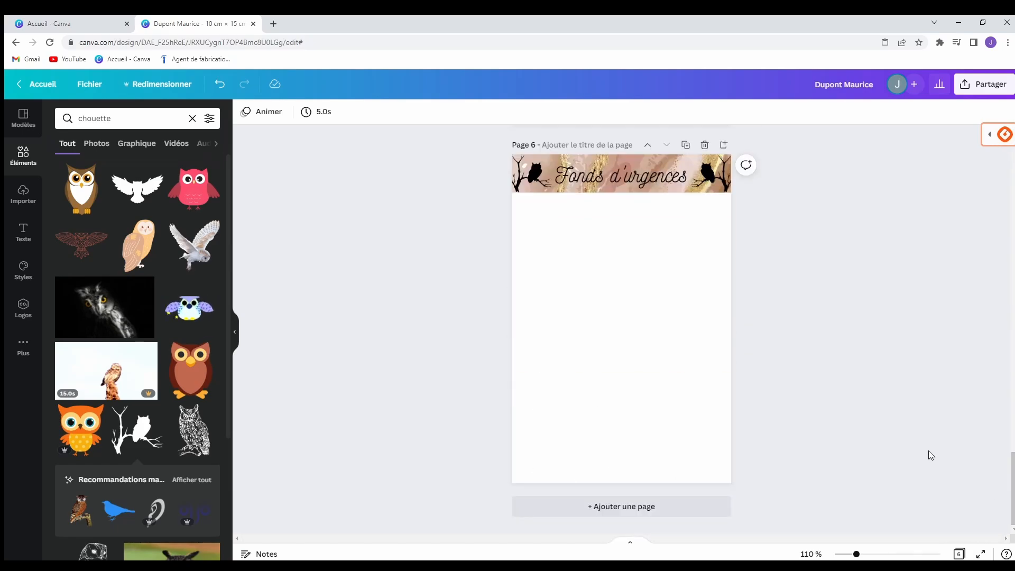